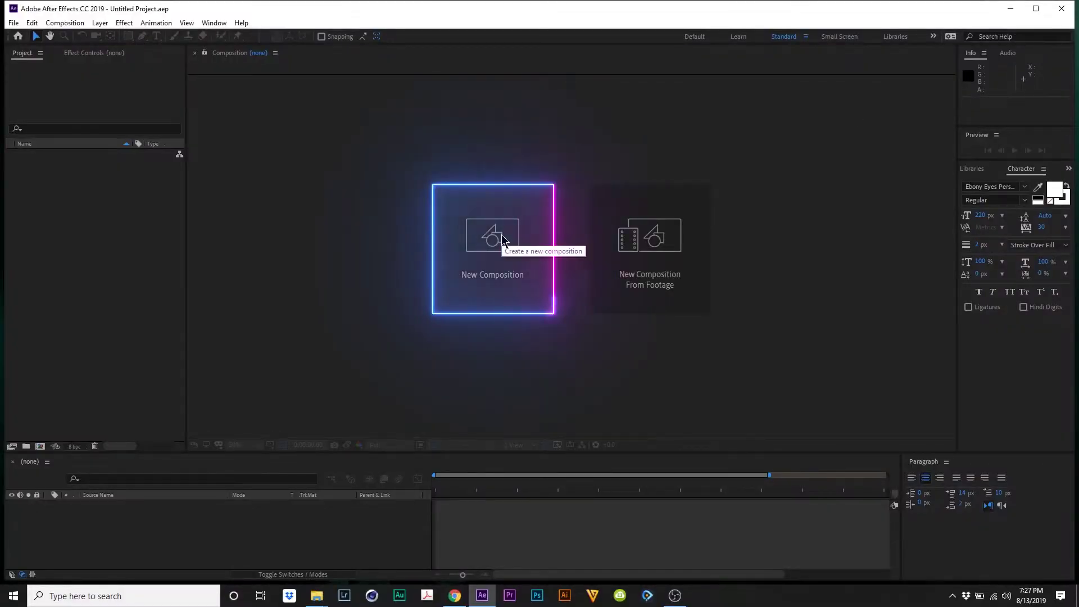
- Create a composition named Eyes containing the ZOMBIE BASE zombie face footage
{"action": "left_click", "coordinate": [503, 241]}
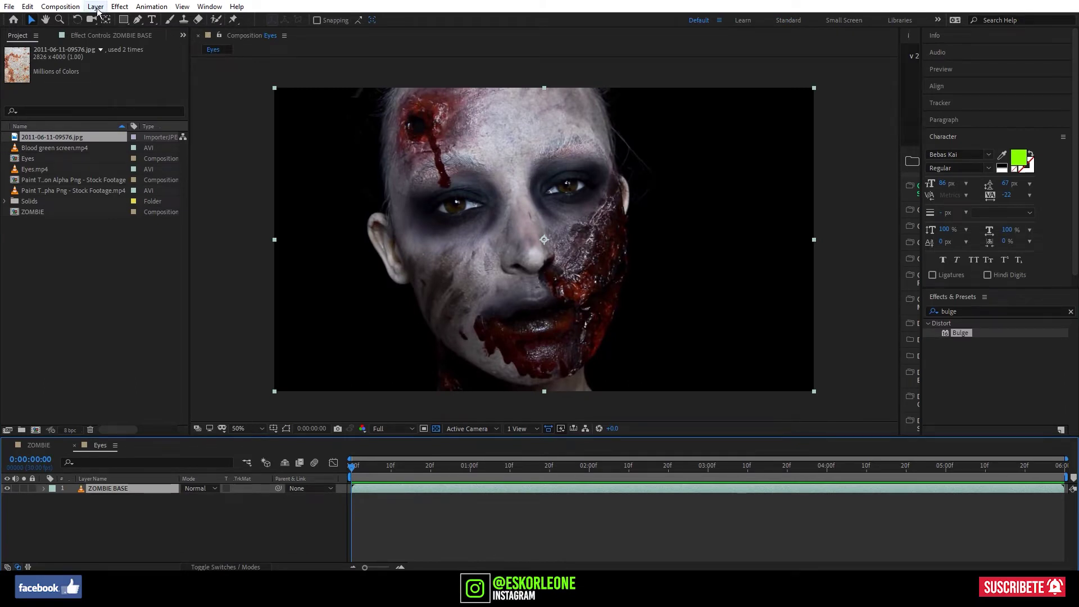
- Apply Track in Boris FX Mocha to ZOMBIE BASE and launch Mocha AE
{"action": "left_click", "coordinate": [151, 6]}
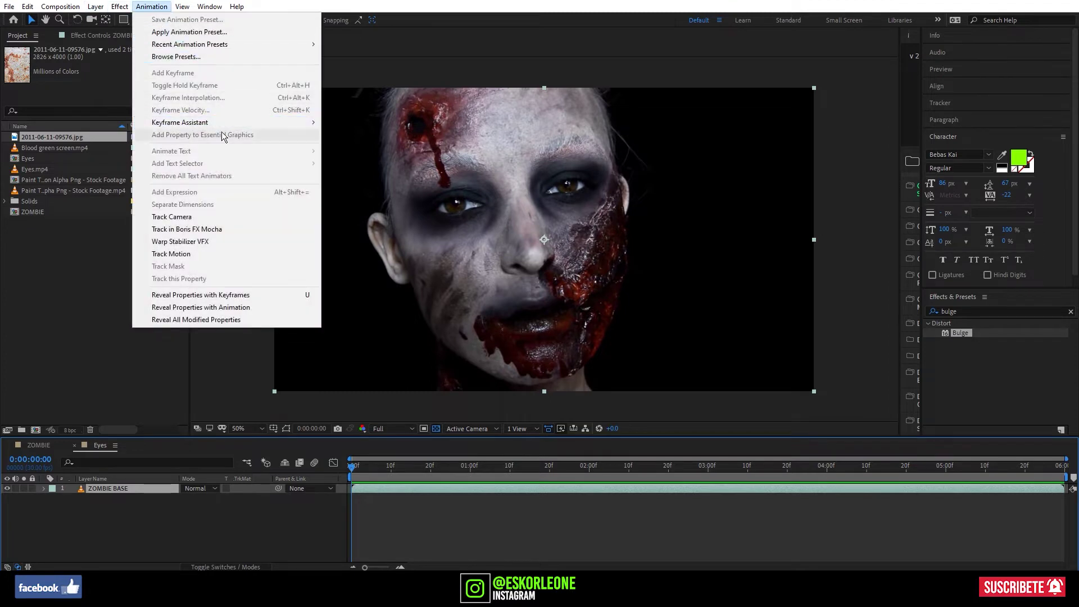
{"action": "left_click", "coordinate": [221, 231]}
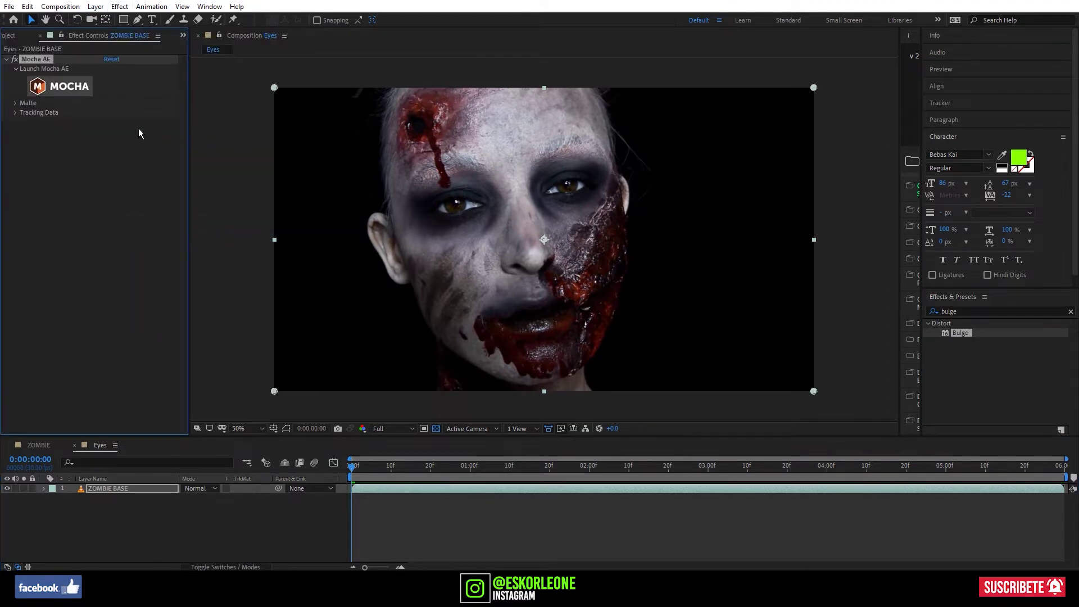
{"action": "left_click", "coordinate": [79, 90]}
{"action": "left_click", "coordinate": [99, 23]}
- Zoom in and draw a closed X-spline shape around the left eye
{"action": "left_click", "coordinate": [464, 204]}
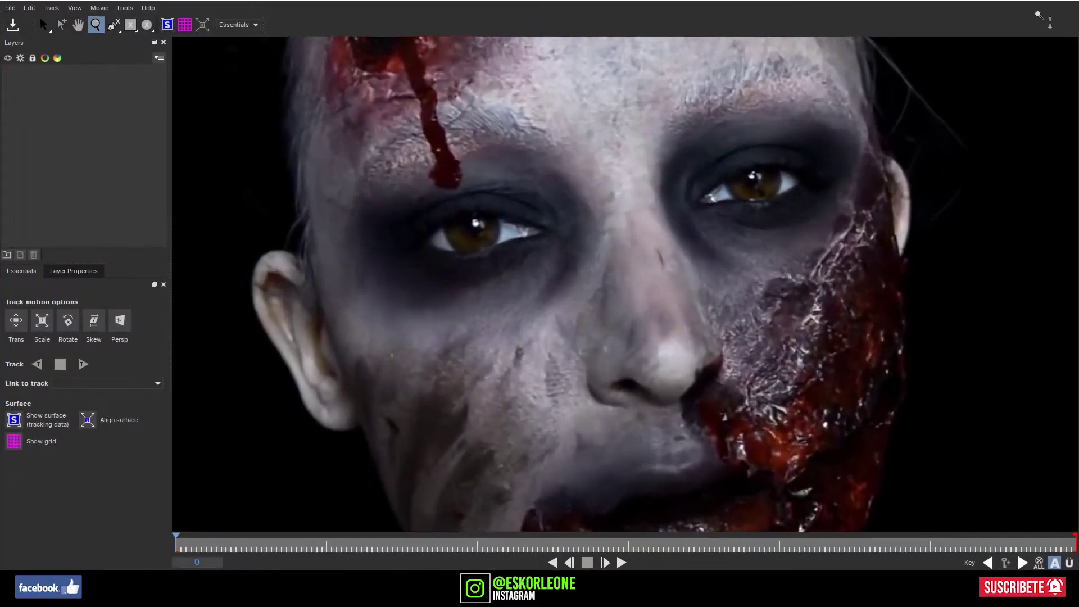
{"action": "left_click", "coordinate": [405, 199]}
{"action": "left_click", "coordinate": [113, 25]}
{"action": "left_click", "coordinate": [427, 276]}
{"action": "left_click", "coordinate": [531, 226]}
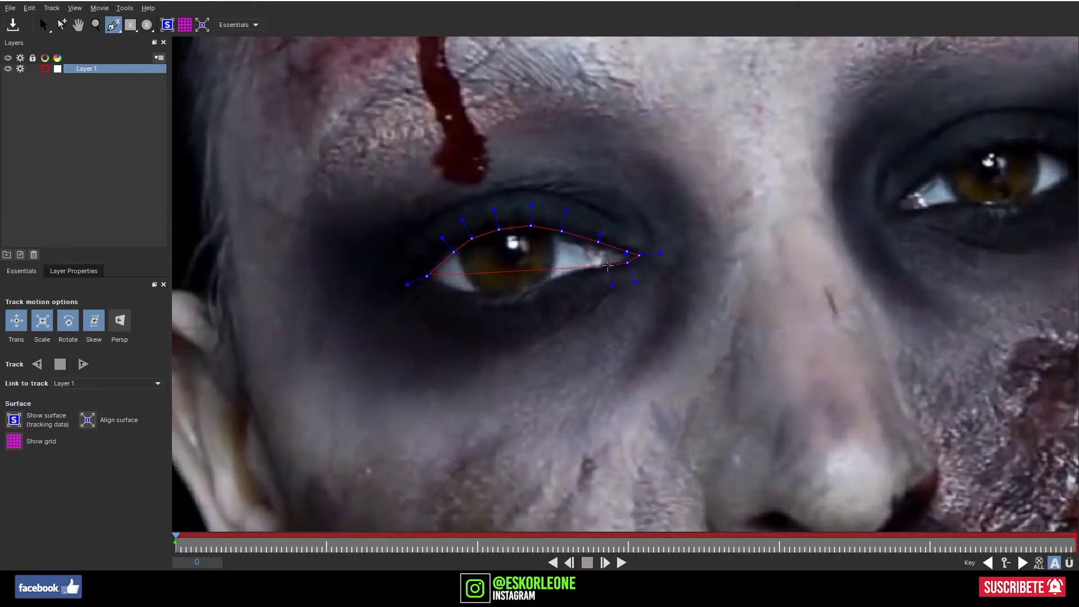
{"action": "left_click", "coordinate": [639, 256]}
{"action": "left_click", "coordinate": [484, 300]}
{"action": "right_click", "coordinate": [617, 305]}
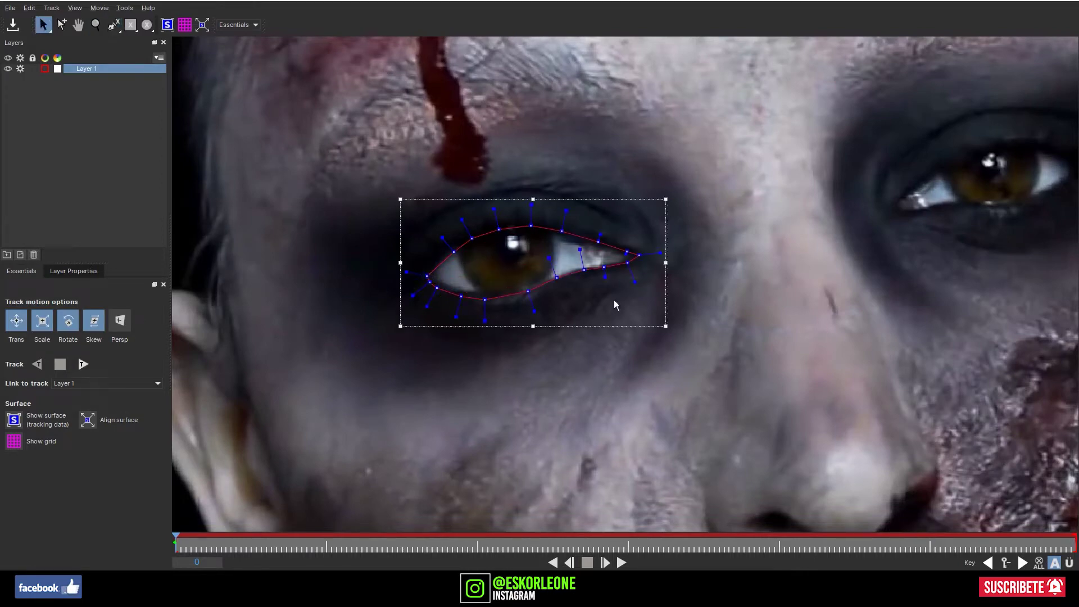
- Track the eye shape forward through the whole clip, then close Mocha
{"action": "left_click", "coordinate": [97, 24]}
{"action": "scroll", "coordinate": [549, 344], "scroll_direction": "down", "scroll_amount": 1}
{"action": "scroll", "coordinate": [562, 360], "scroll_direction": "down", "scroll_amount": 1}
{"action": "scroll", "coordinate": [677, 382], "scroll_direction": "down", "scroll_amount": 1}
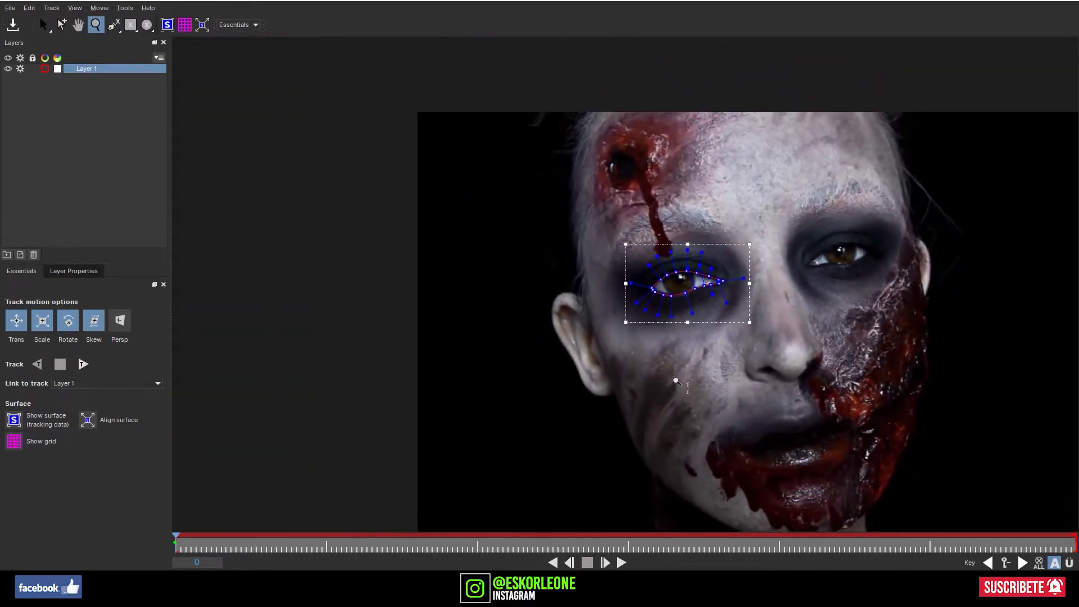
{"action": "scroll", "coordinate": [677, 381], "scroll_direction": "down", "scroll_amount": 1}
{"action": "left_click_drag", "start_coordinate": [253, 187], "coordinate": [58, 142]}
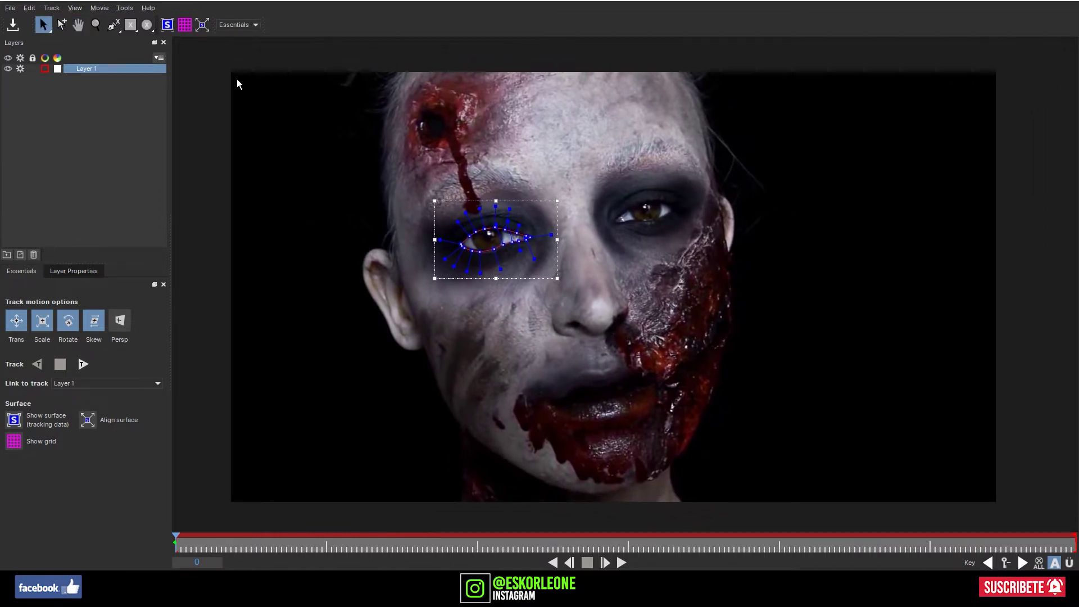
{"action": "left_click", "coordinate": [83, 365]}
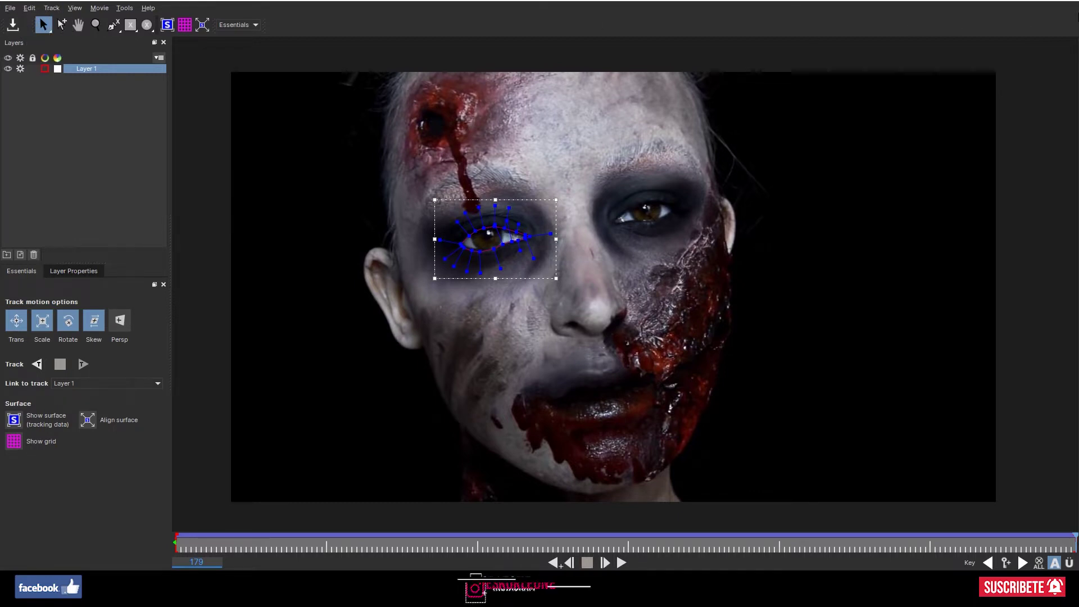
{"action": "left_click", "coordinate": [1064, 3]}
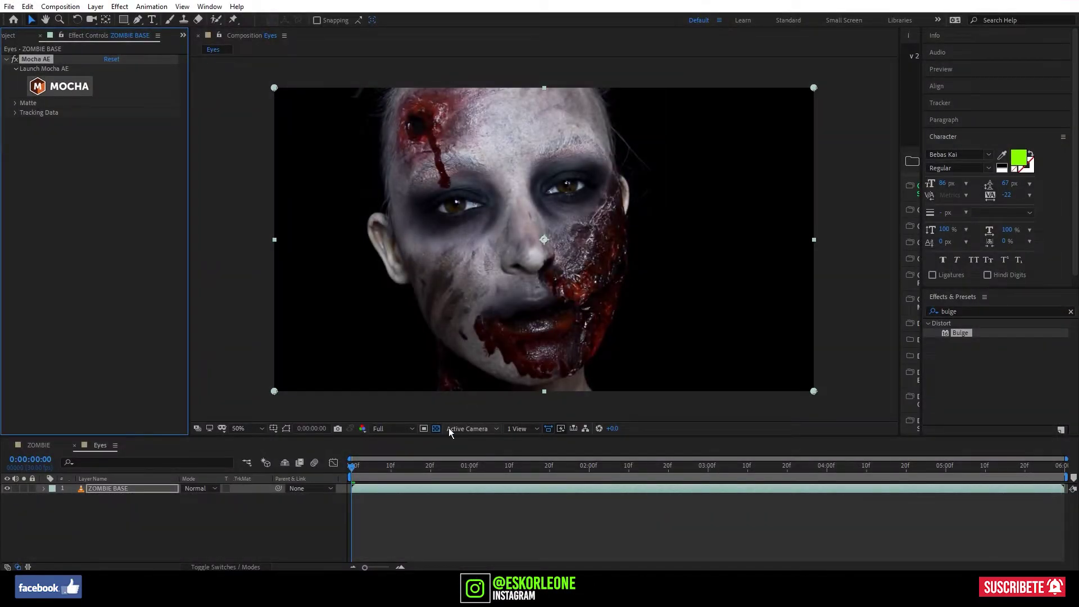
- Create an AE mask from the tracked eye and set its mode to Subtract
{"action": "left_click", "coordinate": [16, 103]}
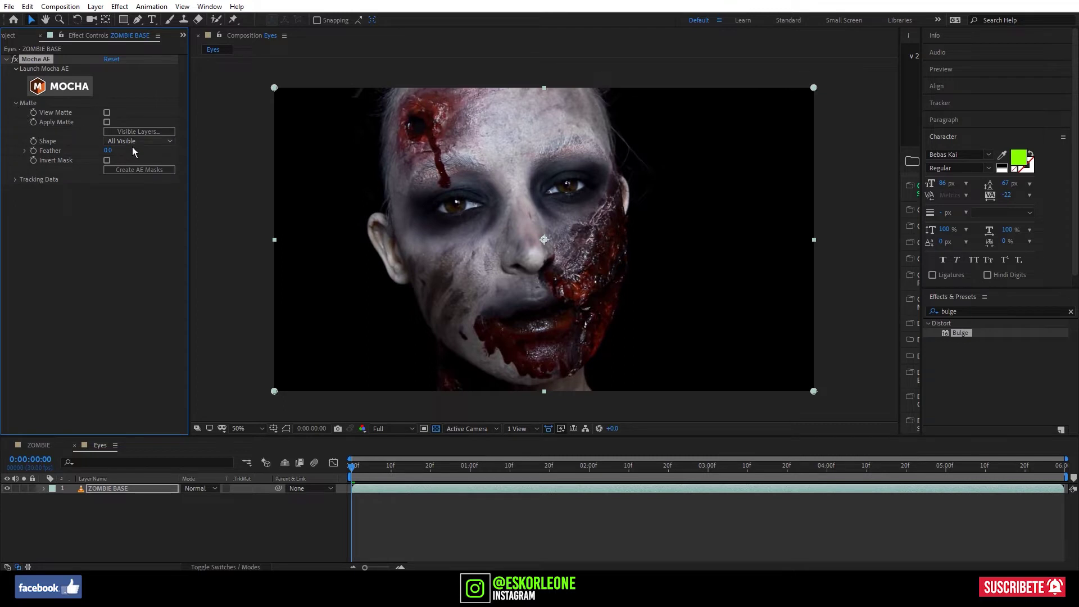
{"action": "left_click", "coordinate": [150, 170]}
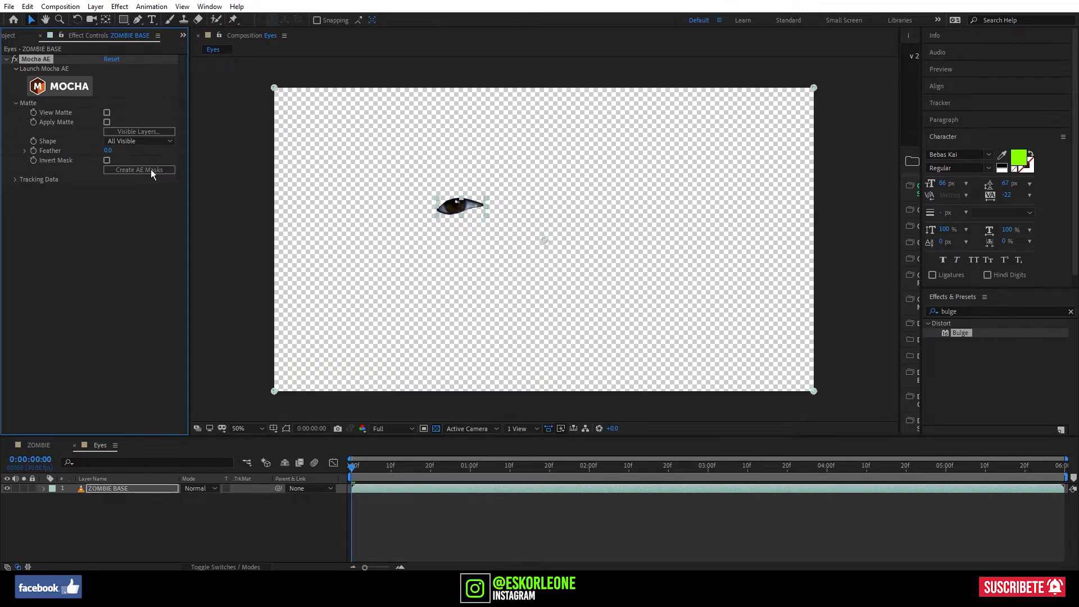
{"action": "left_click", "coordinate": [43, 490]}
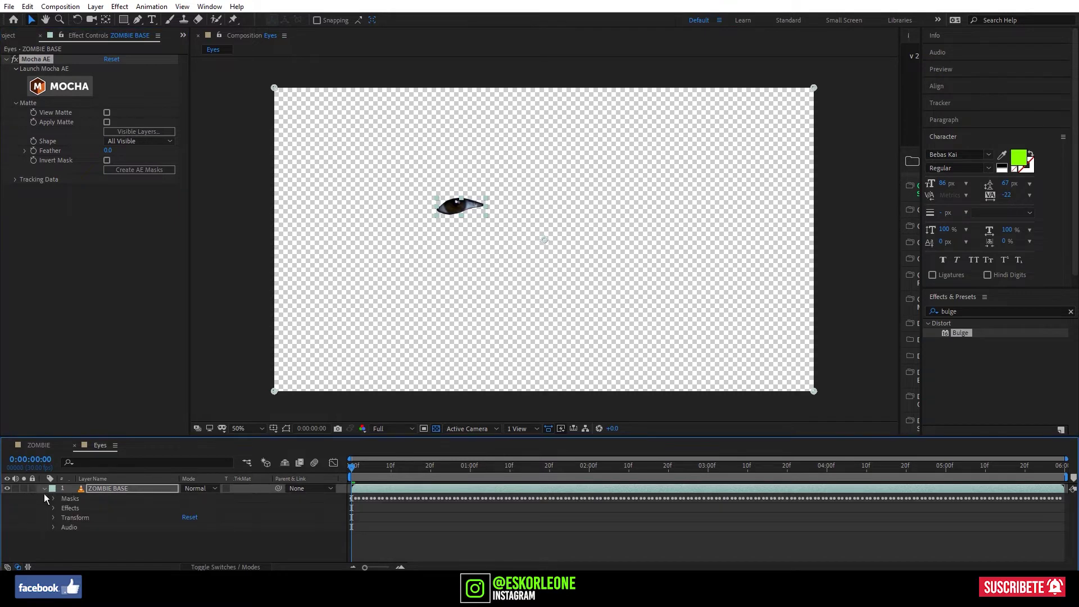
{"action": "left_click", "coordinate": [54, 499]}
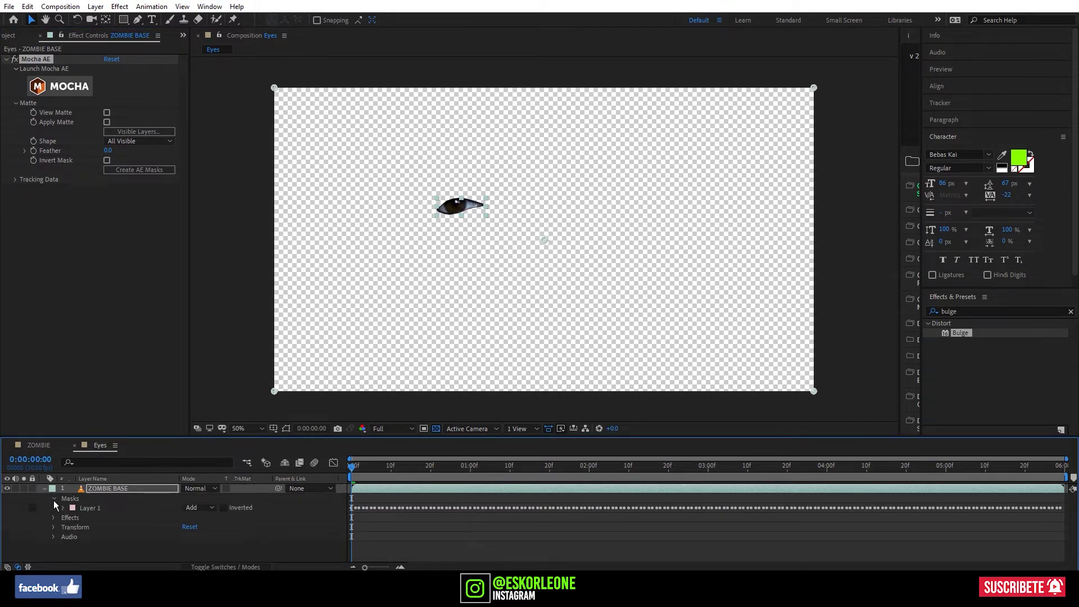
{"action": "left_click", "coordinate": [197, 507]}
{"action": "left_click", "coordinate": [214, 445]}
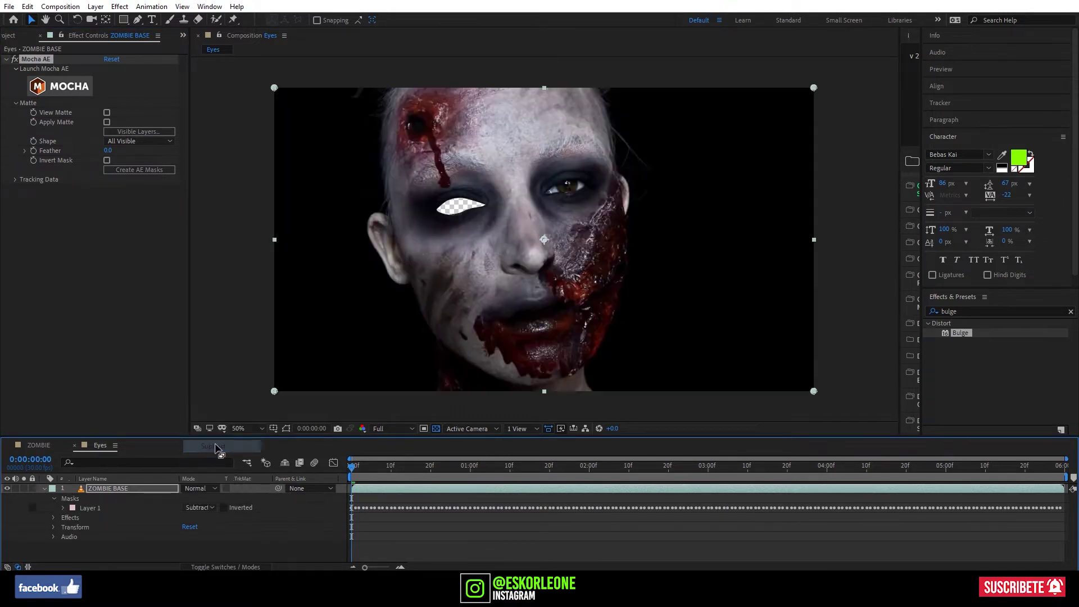
- Set the eye mask feather to 2 pixels and play back to check it
{"action": "left_click", "coordinate": [63, 508]}
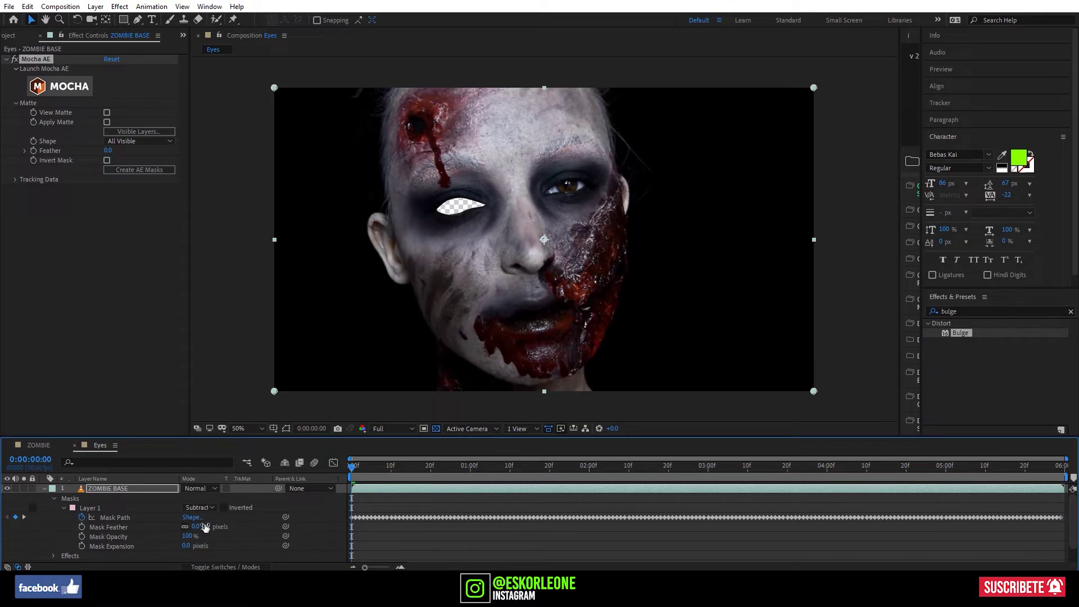
{"action": "type", "text": "2"}
{"action": "key", "text": "Return"}
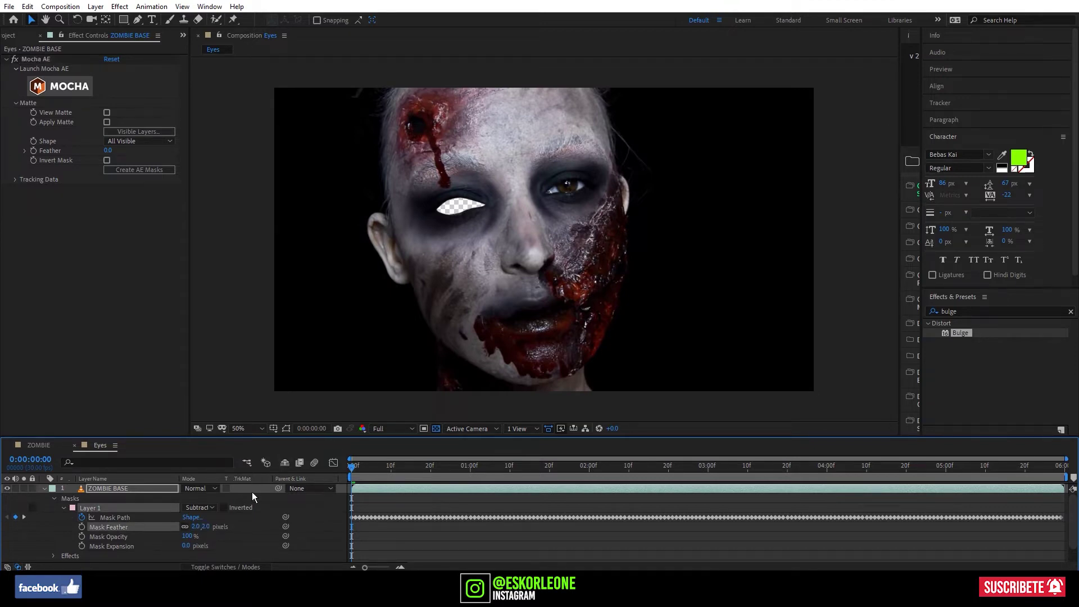
{"action": "left_click", "coordinate": [45, 489]}
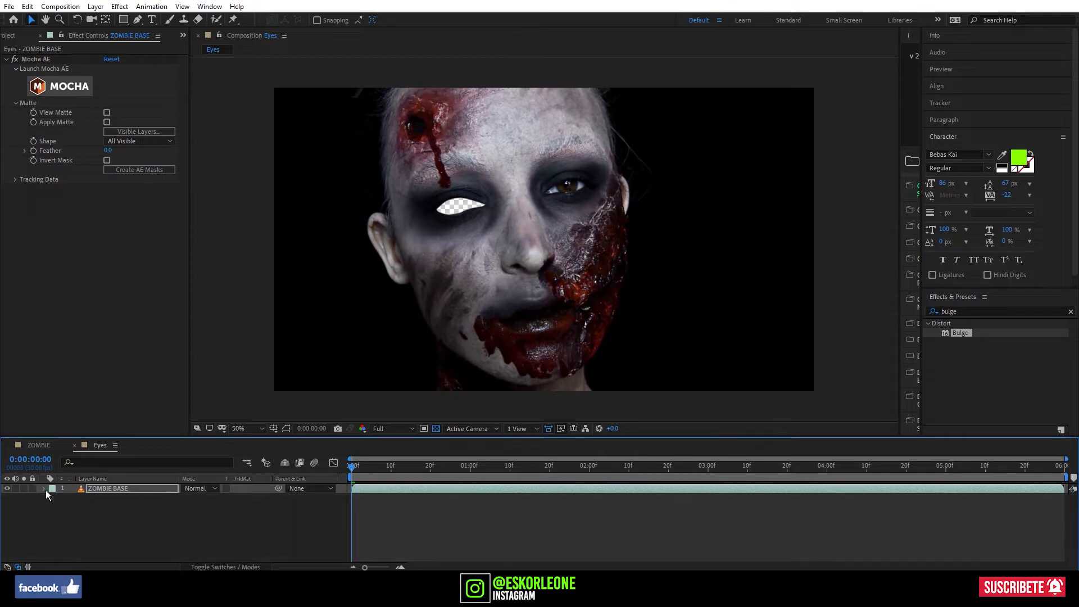
{"action": "left_click", "coordinate": [953, 70]}
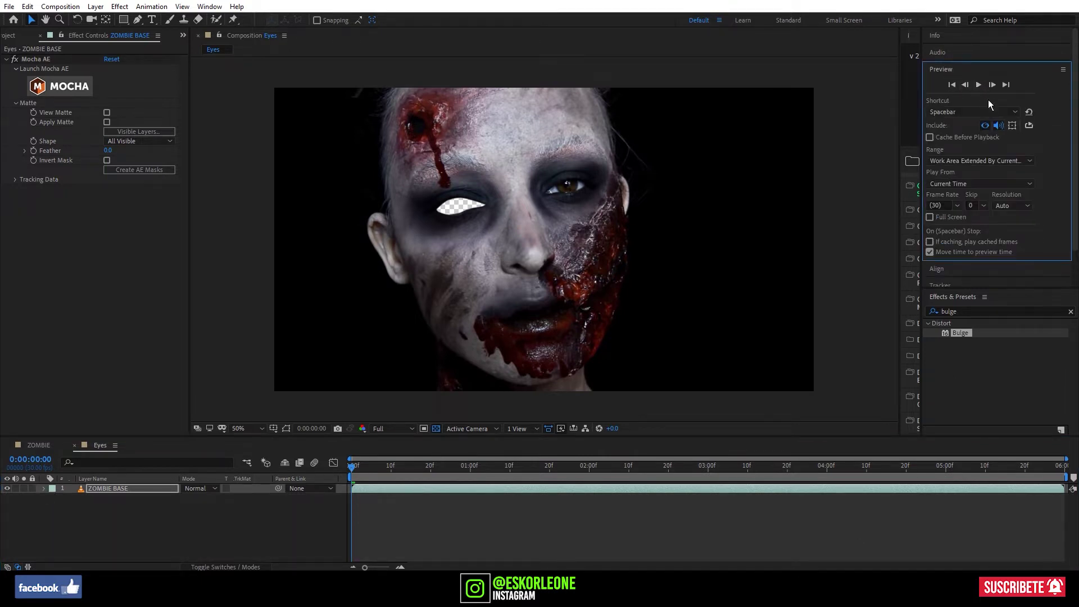
{"action": "left_click", "coordinate": [979, 87]}
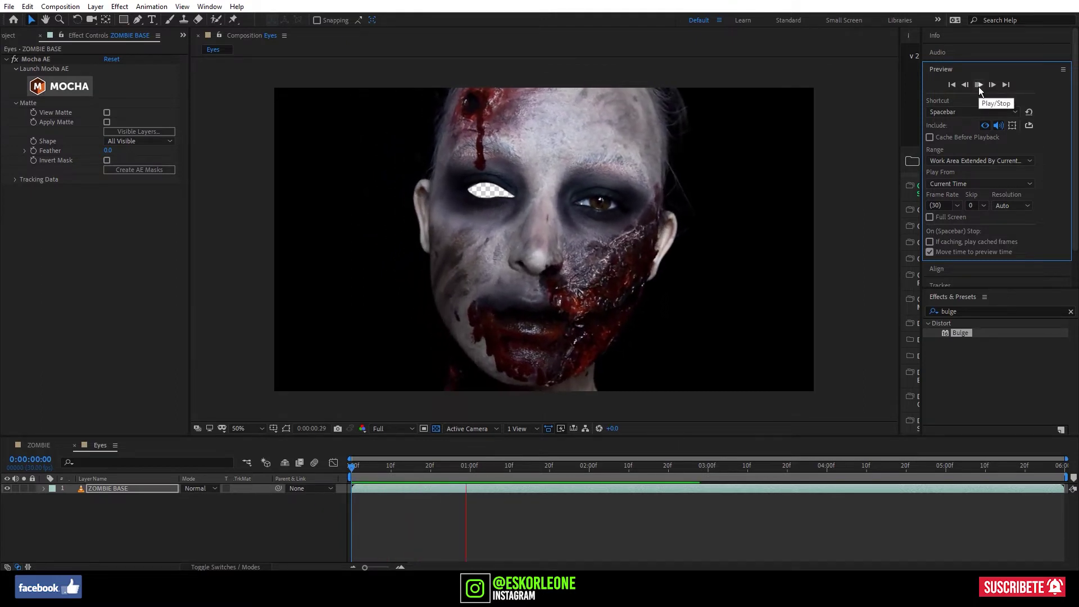
{"action": "left_click", "coordinate": [344, 481]}
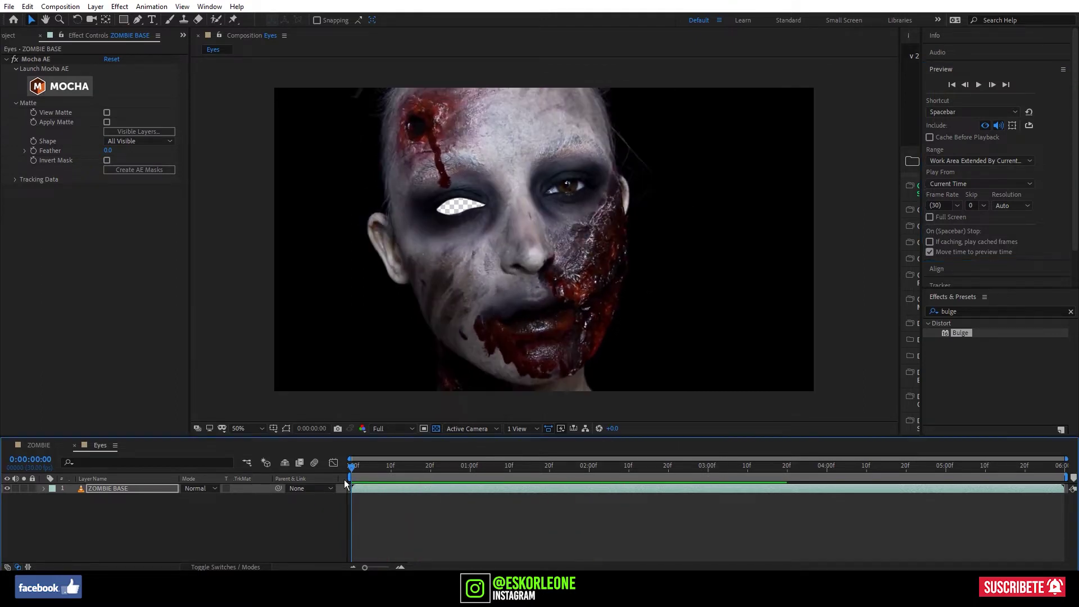
- Add a null object and create Mocha track data from shape Layer 1
{"action": "right_click", "coordinate": [191, 514]}
{"action": "mouse_move", "coordinate": [233, 392]}
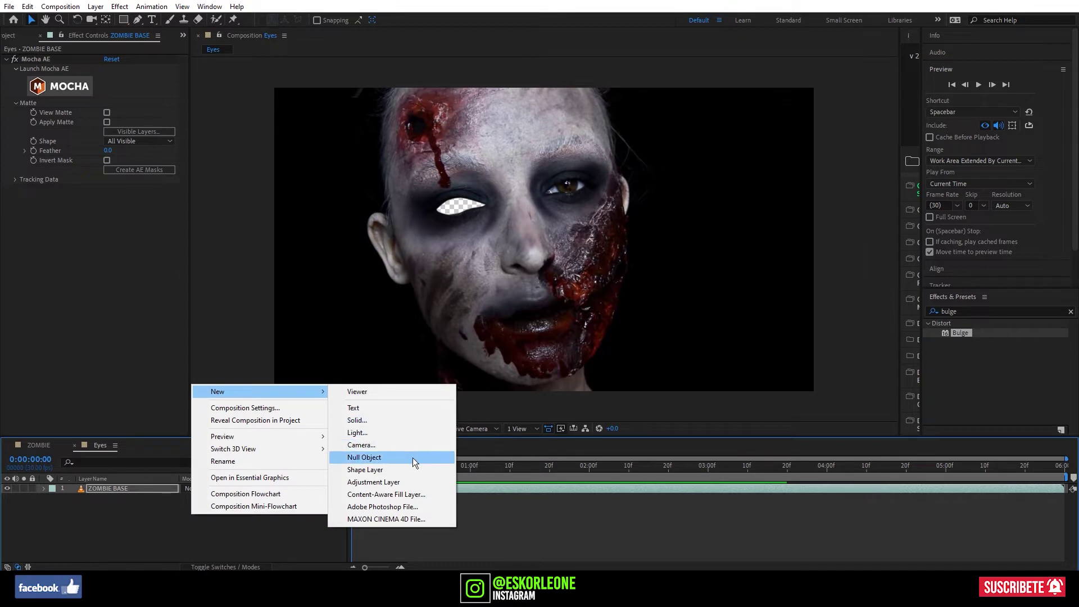
{"action": "left_click", "coordinate": [412, 457]}
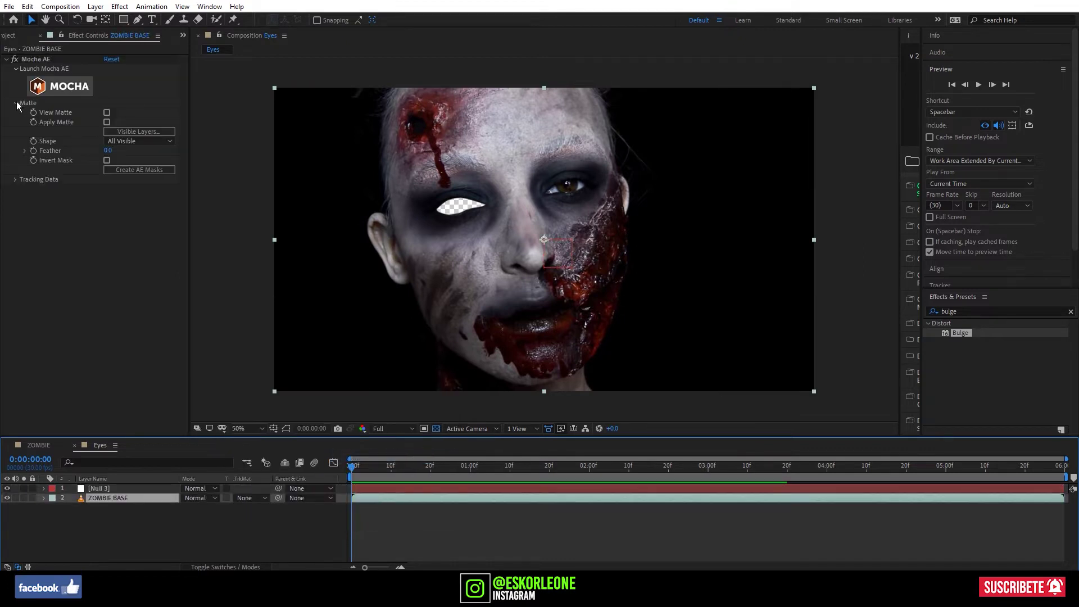
{"action": "left_click", "coordinate": [16, 102]}
{"action": "left_click", "coordinate": [16, 112]}
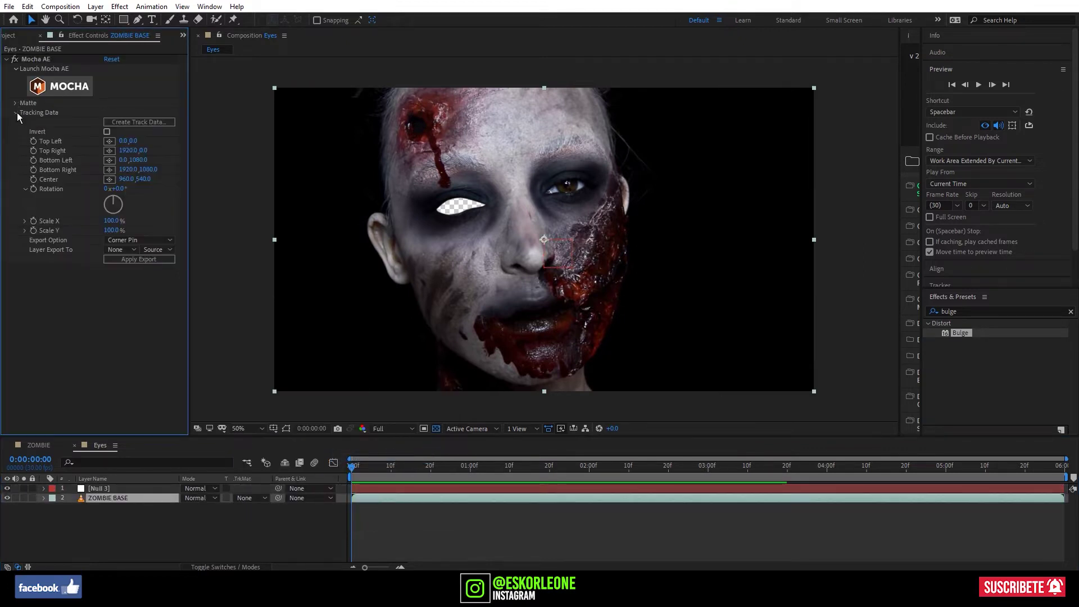
{"action": "left_click", "coordinate": [132, 121]}
{"action": "left_click", "coordinate": [509, 231]}
{"action": "left_click", "coordinate": [593, 328]}
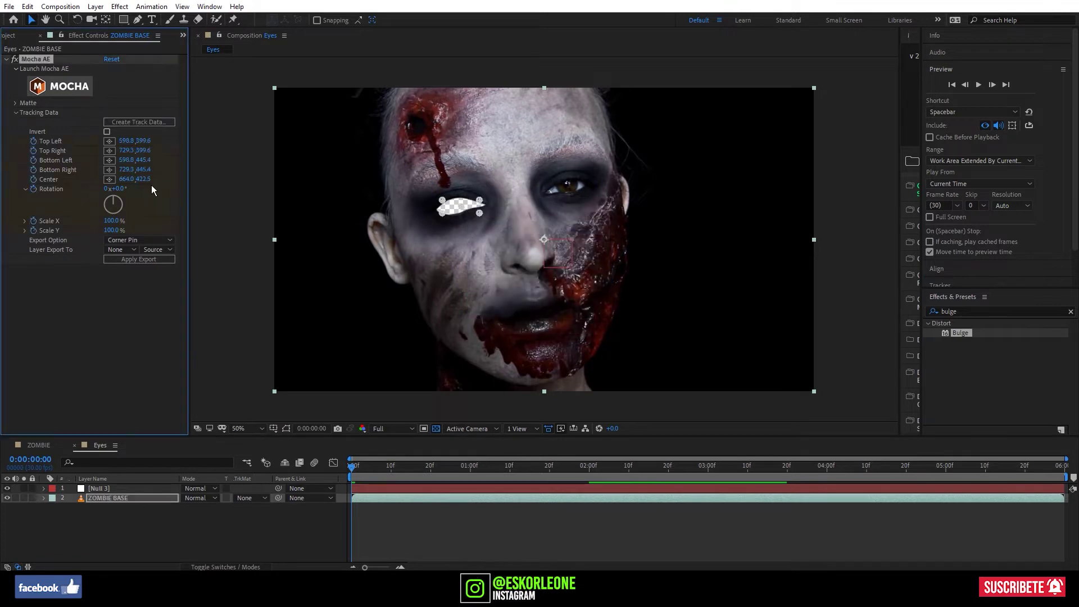
- Export the eye track as a Transform onto Null 3 and scrub to verify it
{"action": "left_click", "coordinate": [164, 241]}
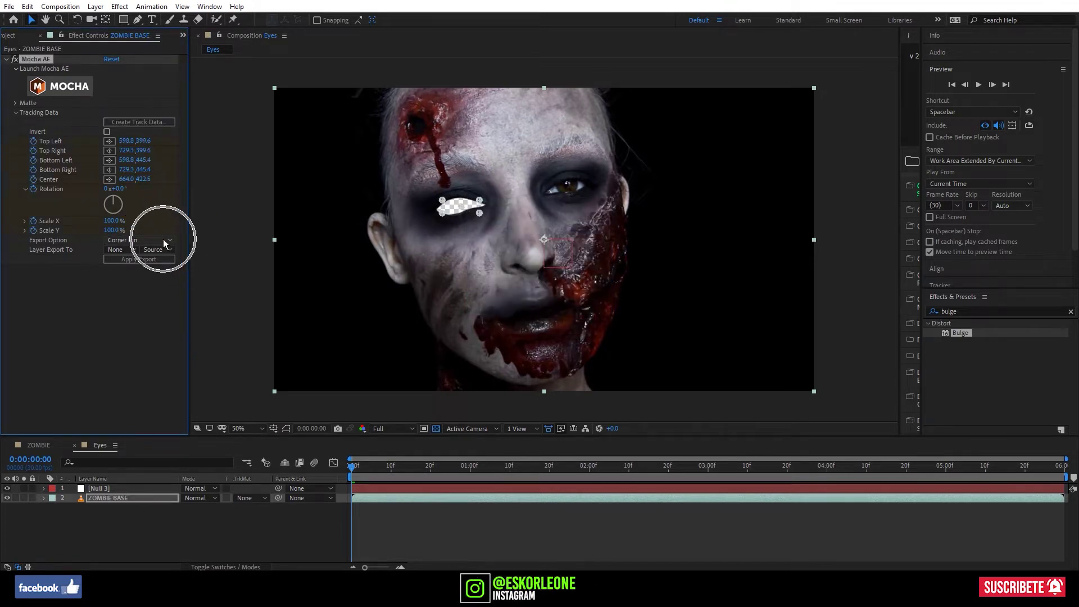
{"action": "left_click", "coordinate": [164, 276]}
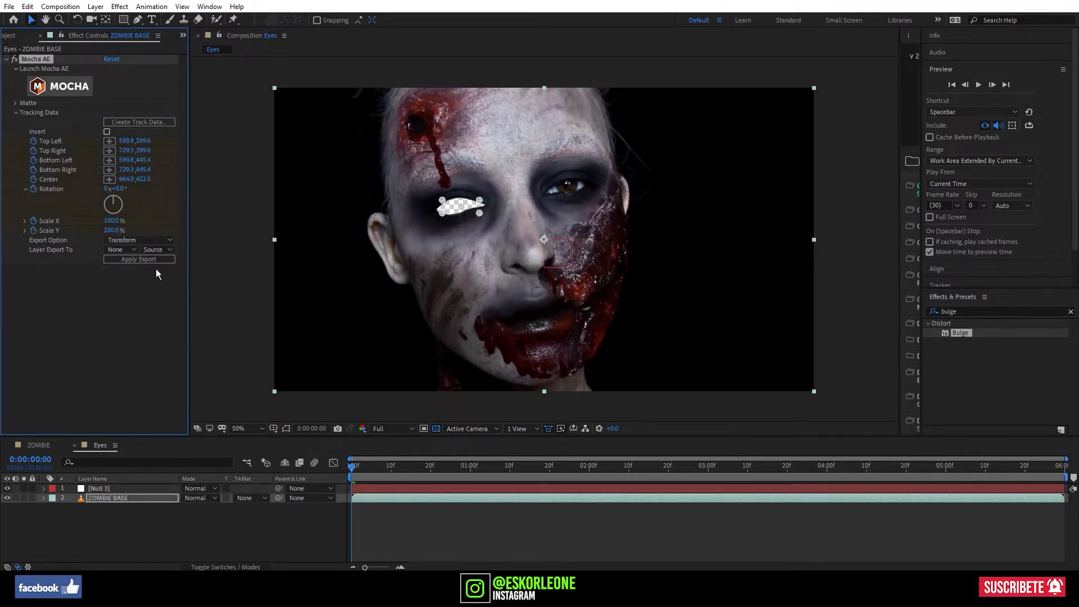
{"action": "left_click", "coordinate": [123, 251]}
{"action": "left_click", "coordinate": [137, 275]}
{"action": "left_click", "coordinate": [147, 259]}
{"action": "left_click_drag", "start_coordinate": [379, 466], "coordinate": [1060, 466]}
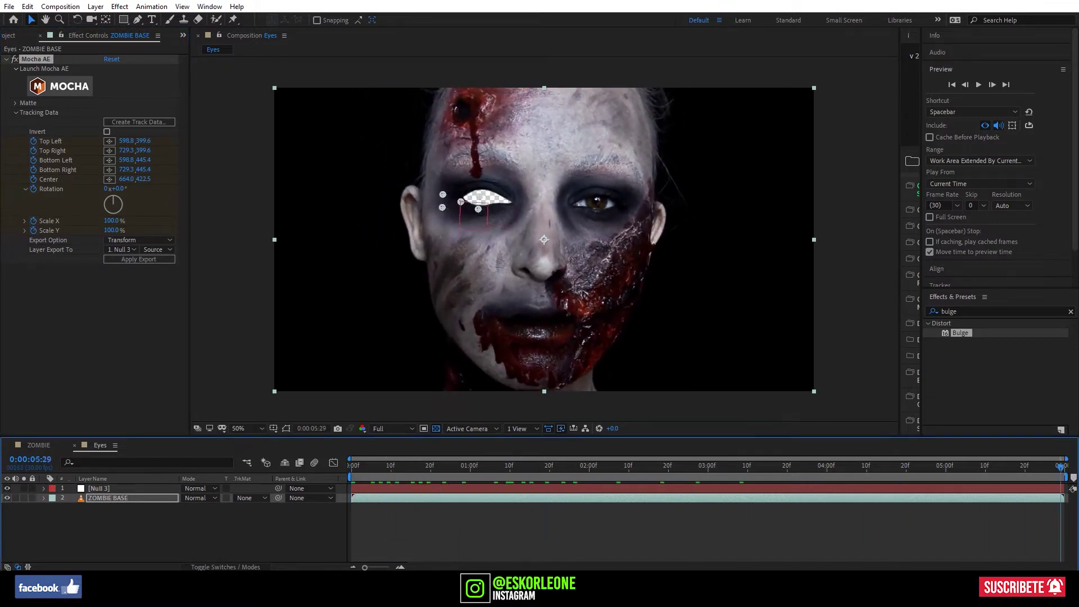
{"action": "key", "text": "Home"}
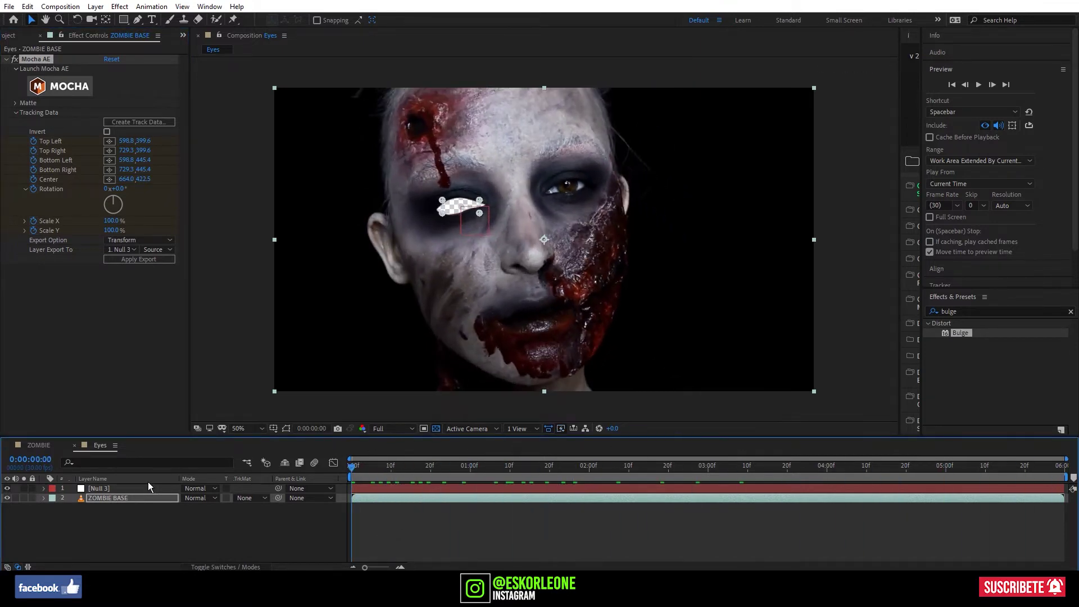
- Rename Null 3 to OJO IZQUIERDO NULL
{"action": "left_click", "coordinate": [102, 491]}
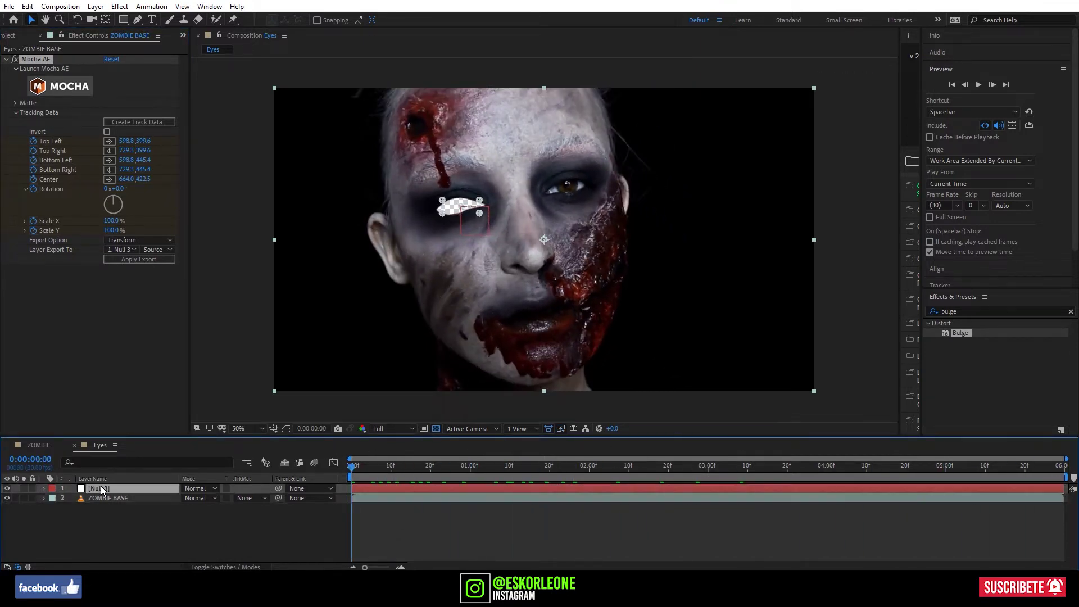
{"action": "key", "text": "Return"}
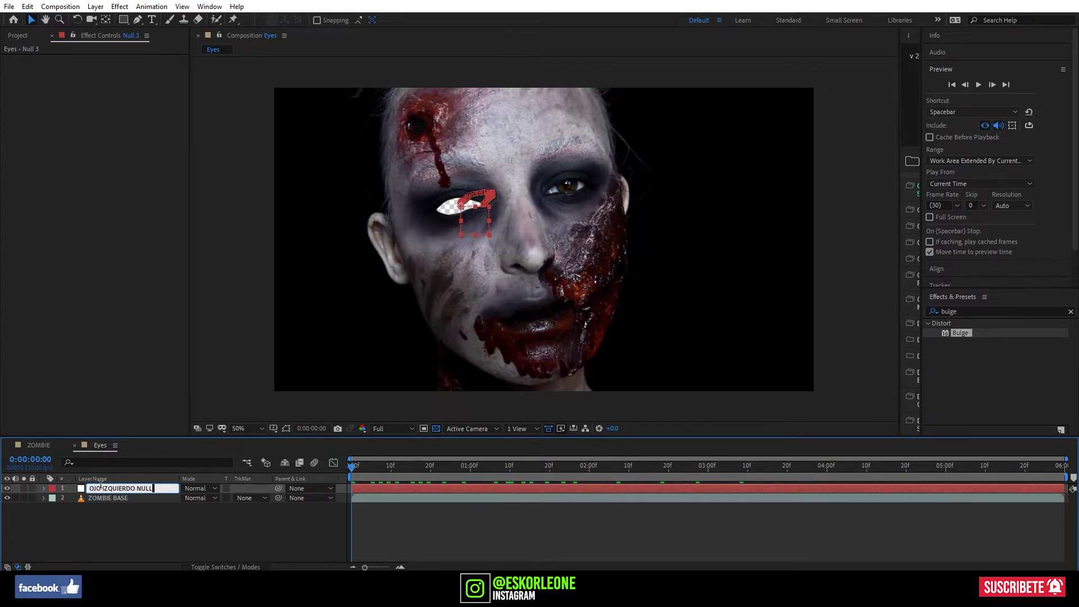
{"action": "left_click", "coordinate": [124, 531]}
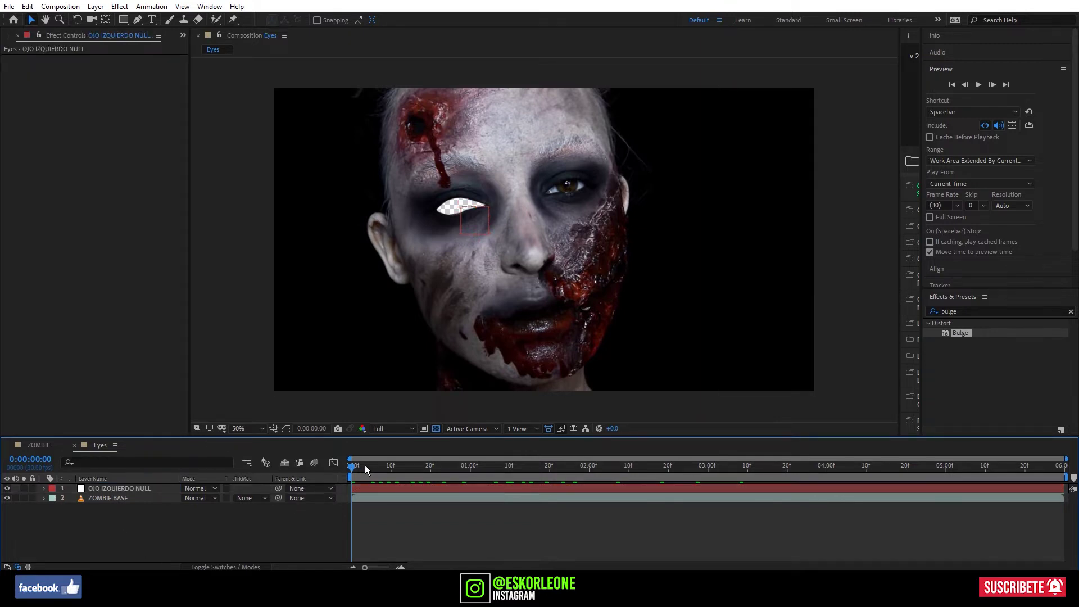
- Return to the first frame, select ZOMBIE BASE and collapse its Mocha AE effect
{"action": "left_click_drag", "start_coordinate": [365, 465], "coordinate": [1062, 466]}
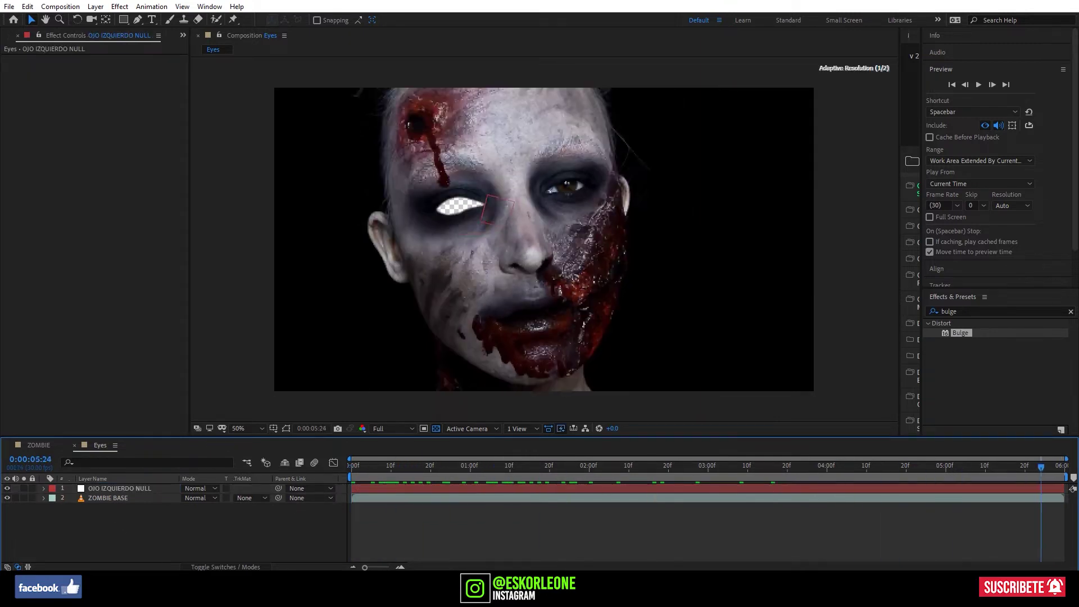
{"action": "left_click_drag", "start_coordinate": [868, 453], "coordinate": [352, 467]}
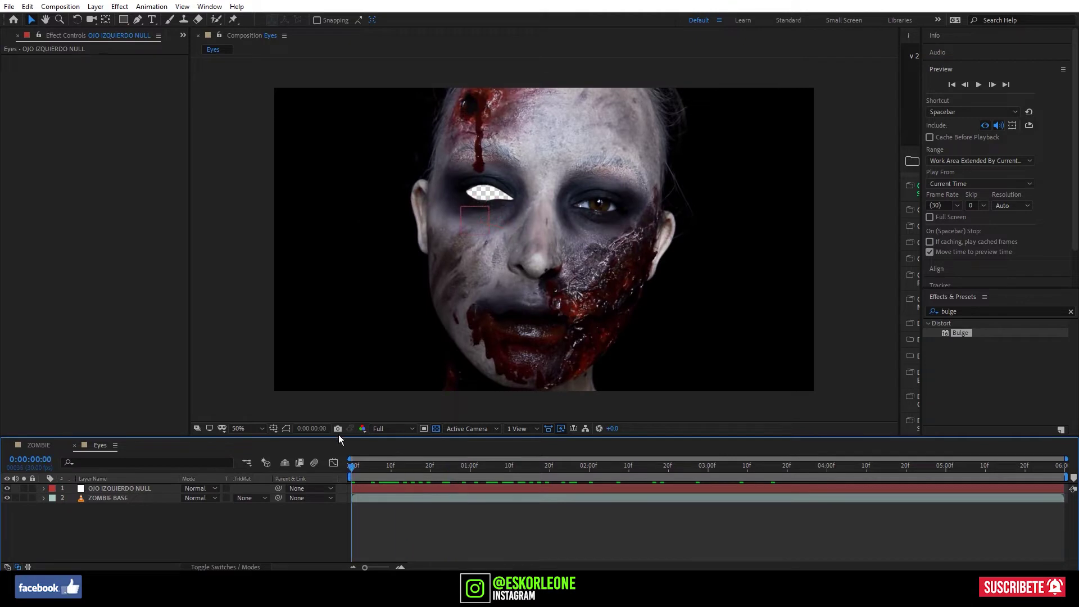
{"action": "left_click", "coordinate": [143, 497]}
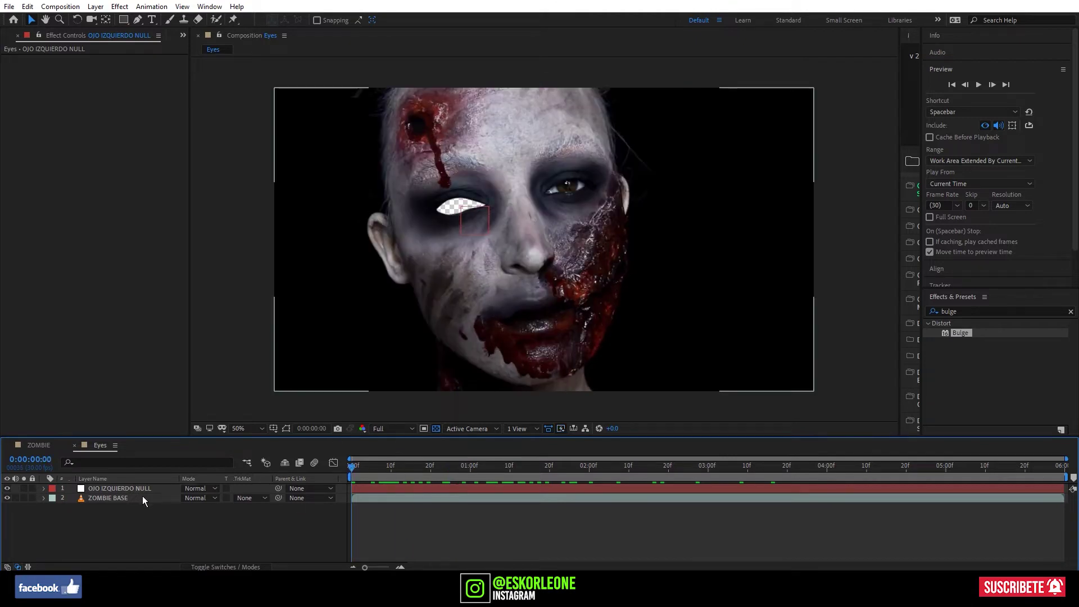
{"action": "left_click", "coordinate": [7, 59]}
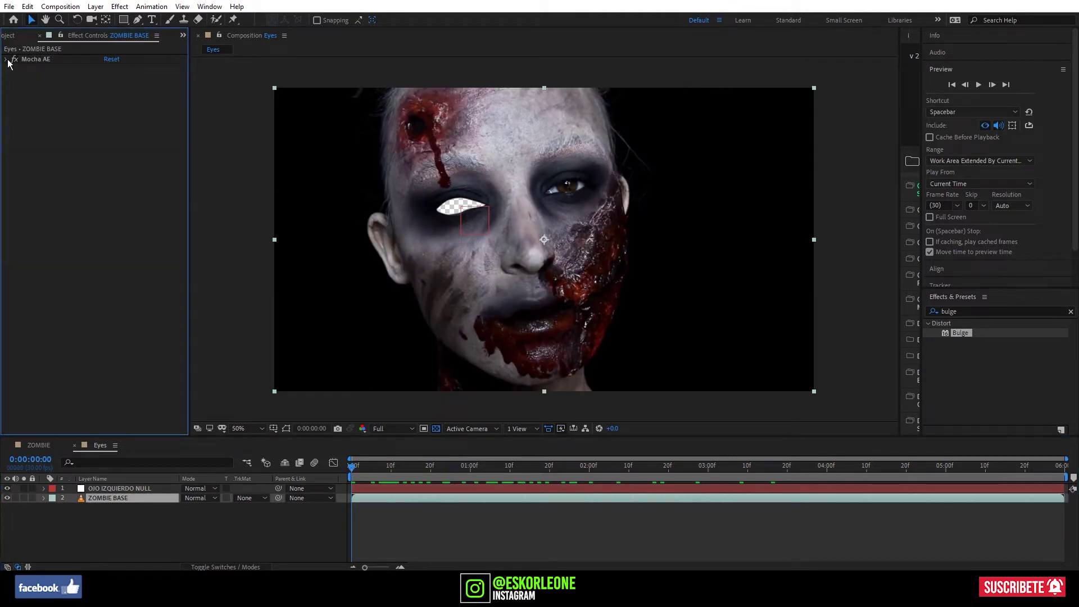
- Apply a second Boris FX Mocha tracker to ZOMBIE BASE and track the second eye
{"action": "left_click", "coordinate": [151, 6]}
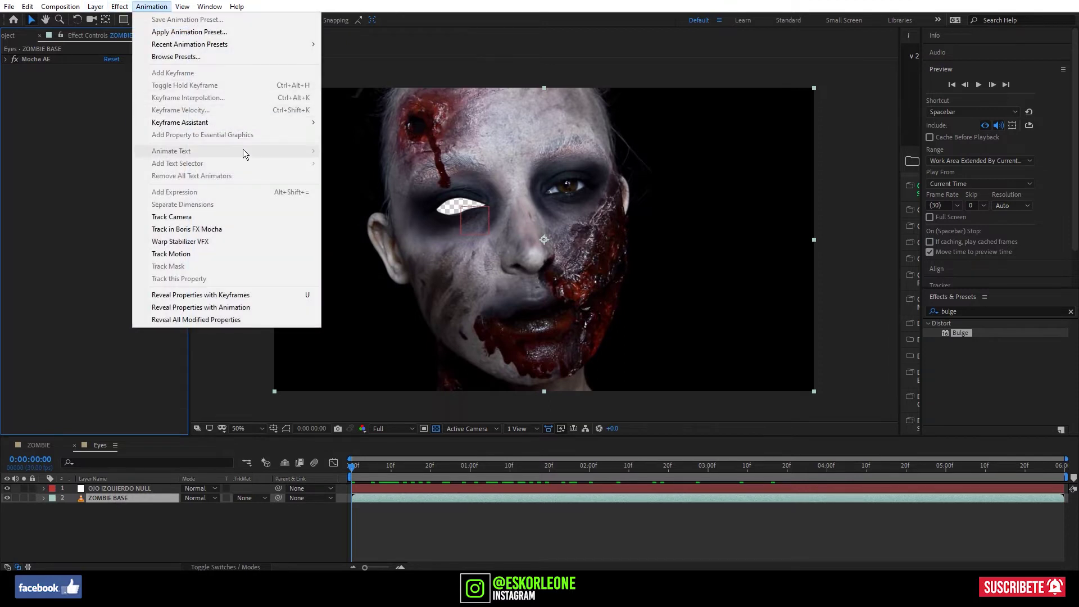
{"action": "left_click", "coordinate": [238, 229]}
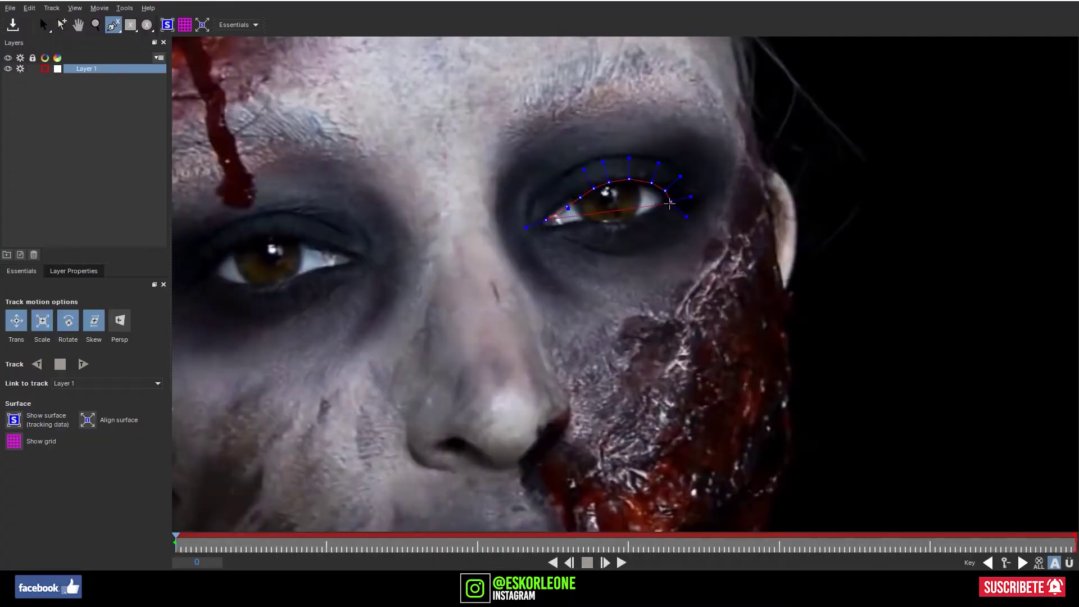
{"action": "scroll", "coordinate": [670, 203], "scroll_direction": "down", "scroll_amount": 5}
{"action": "left_click", "coordinate": [83, 364]}
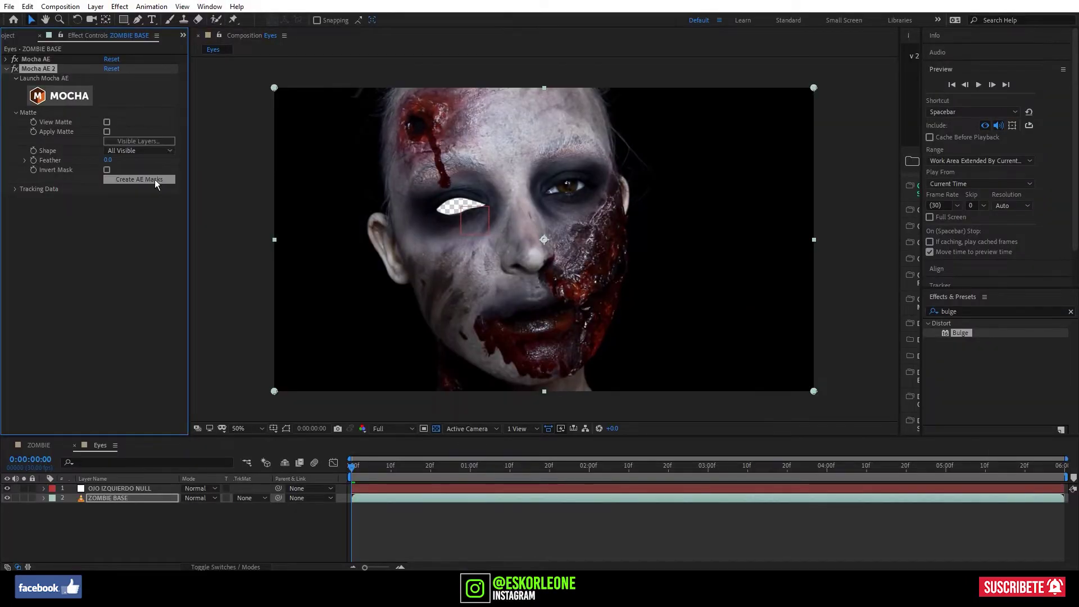
- Create AE masks from the second eye shape and set the new mask to Subtract
{"action": "left_click", "coordinate": [155, 180]}
{"action": "left_click", "coordinate": [155, 179]}
{"action": "left_click", "coordinate": [43, 498]}
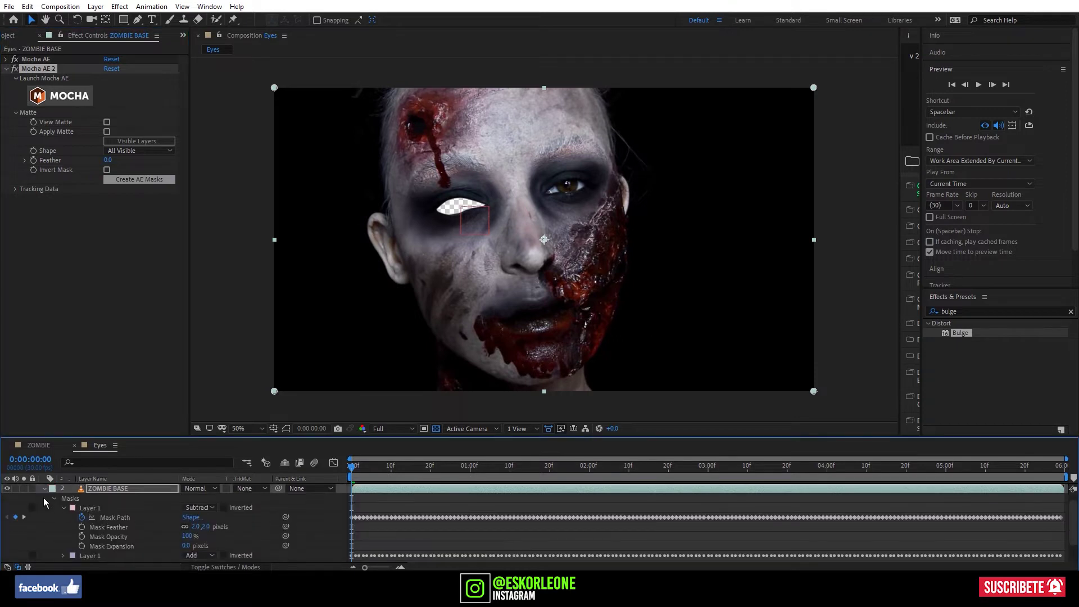
{"action": "scroll", "coordinate": [130, 523], "scroll_direction": "down", "scroll_amount": 3}
{"action": "left_click", "coordinate": [204, 530]}
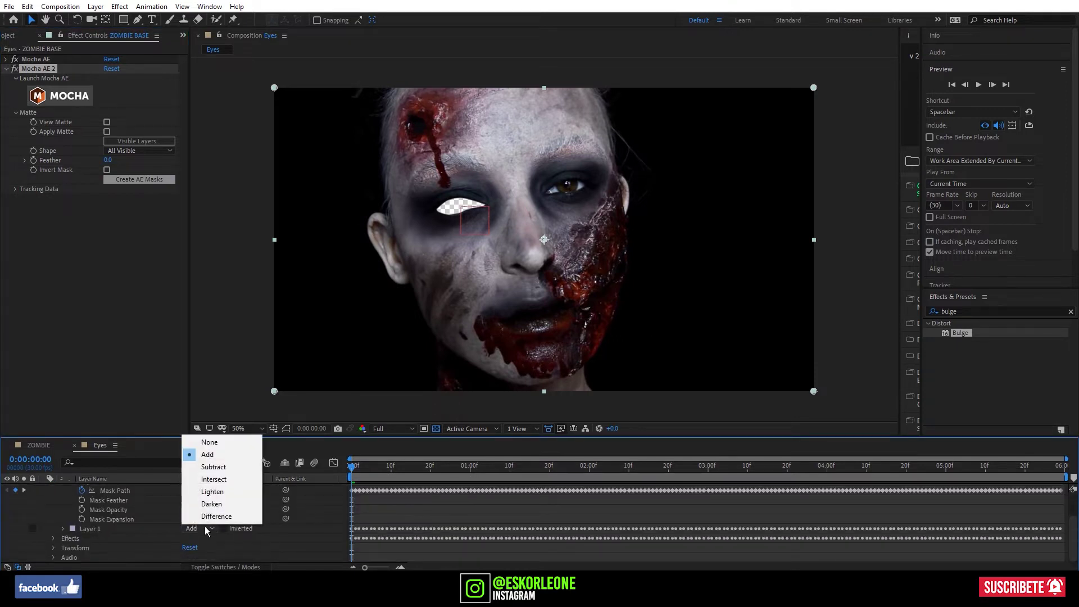
{"action": "left_click", "coordinate": [211, 467]}
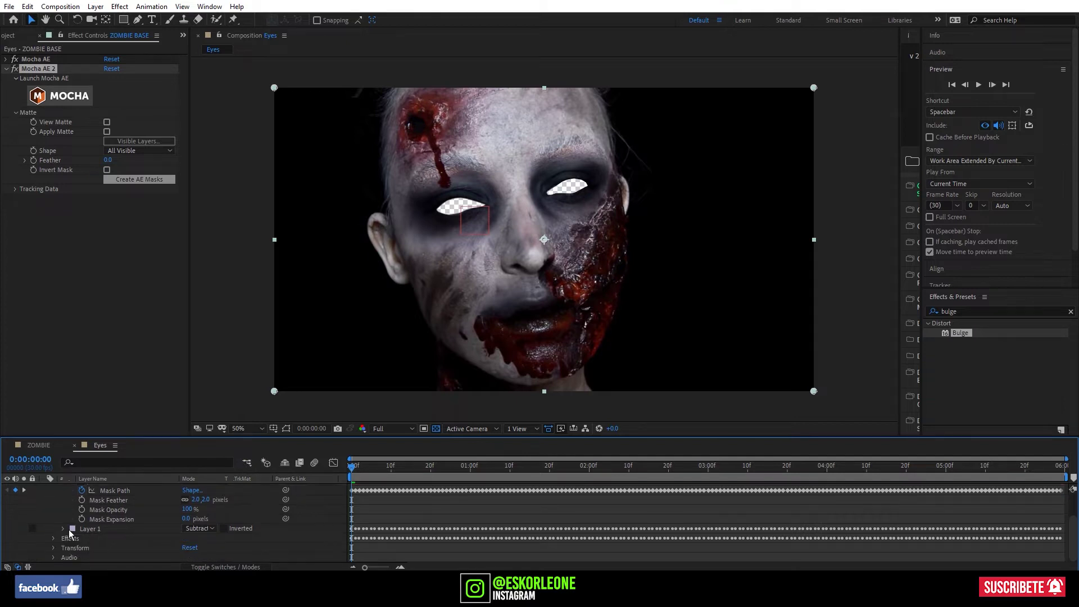
{"action": "left_click", "coordinate": [63, 529]}
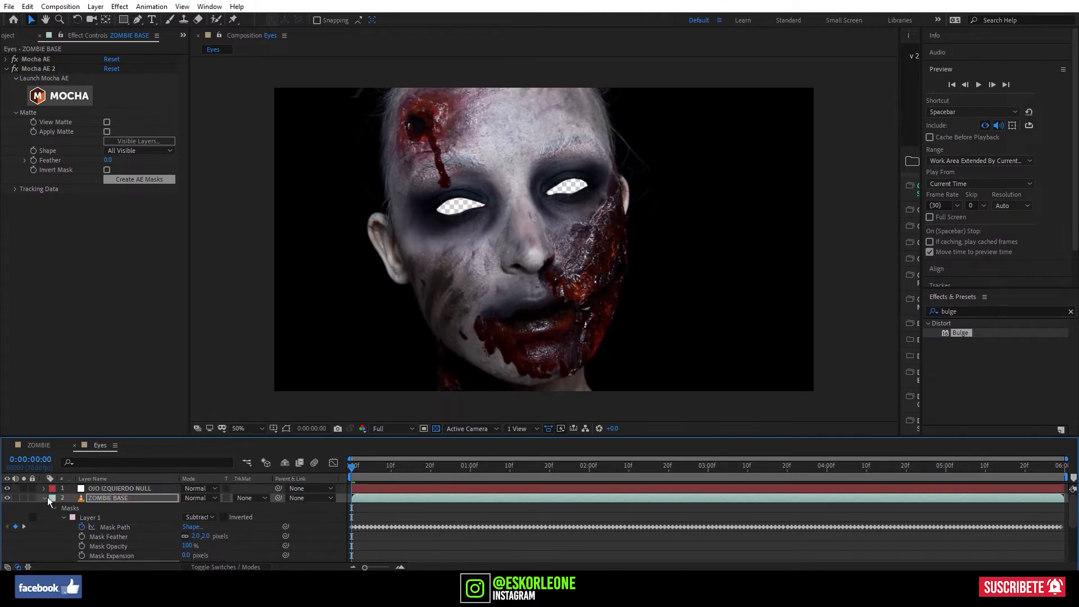
- Add a new null object and generate track data from the second Mocha tracker
{"action": "left_click", "coordinate": [45, 498]}
{"action": "right_click", "coordinate": [172, 537]}
{"action": "mouse_move", "coordinate": [212, 421]}
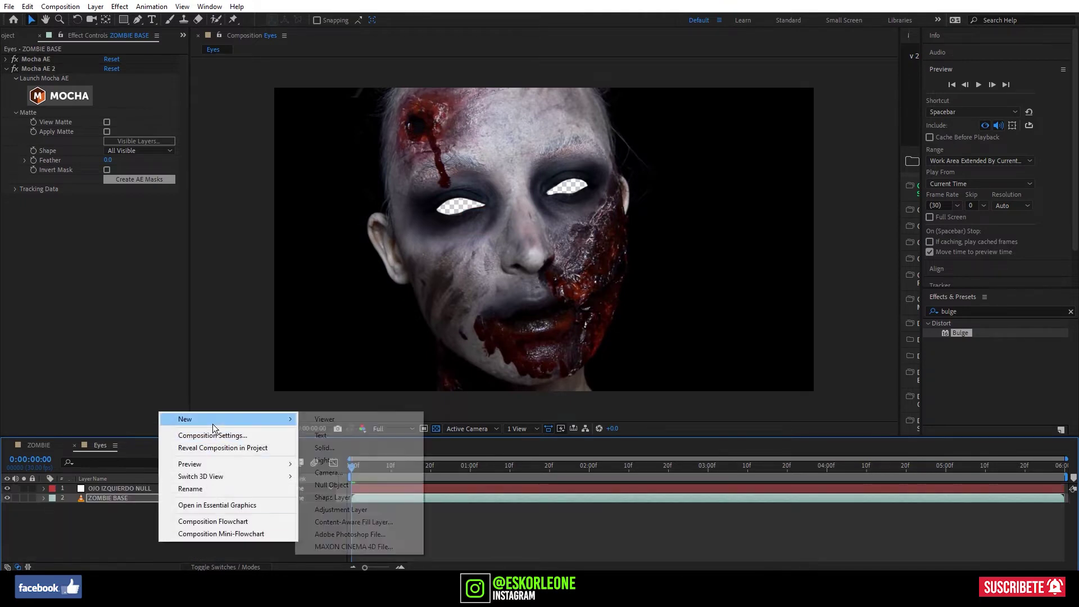
{"action": "left_click", "coordinate": [353, 486]}
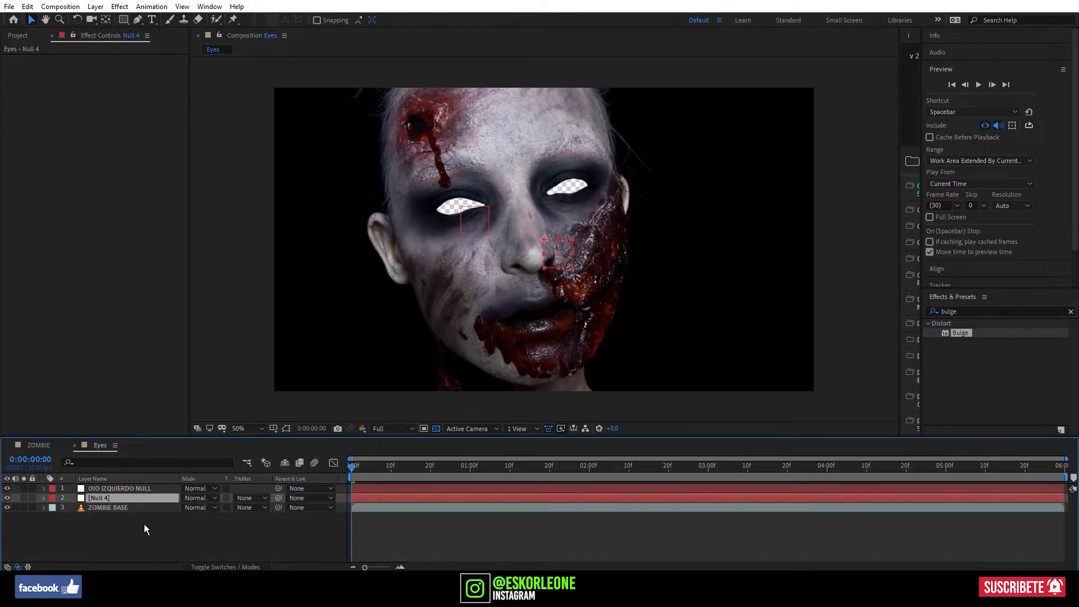
{"action": "left_click", "coordinate": [129, 507]}
{"action": "left_click", "coordinate": [15, 189]}
{"action": "left_click", "coordinate": [139, 197]}
{"action": "key", "text": "Return"}
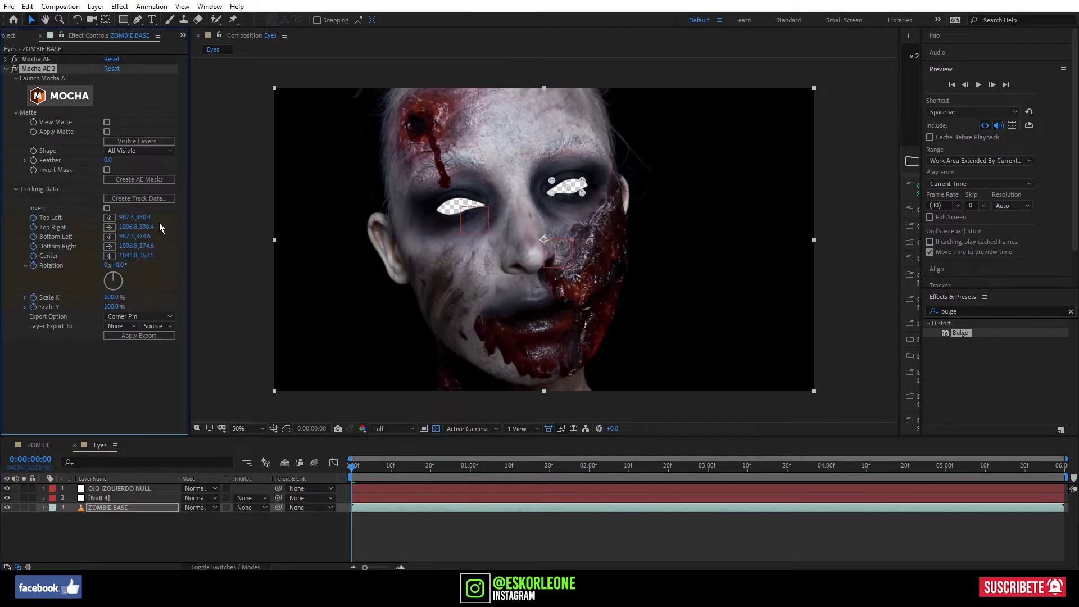
- Export the second eye track as a Transform onto Null 4 and preview it
{"action": "left_click", "coordinate": [139, 316]}
{"action": "left_click", "coordinate": [135, 351]}
{"action": "left_click", "coordinate": [121, 326]}
{"action": "left_click", "coordinate": [143, 364]}
{"action": "left_click", "coordinate": [141, 337]}
{"action": "left_click", "coordinate": [373, 479]}
{"action": "key", "text": "space"}
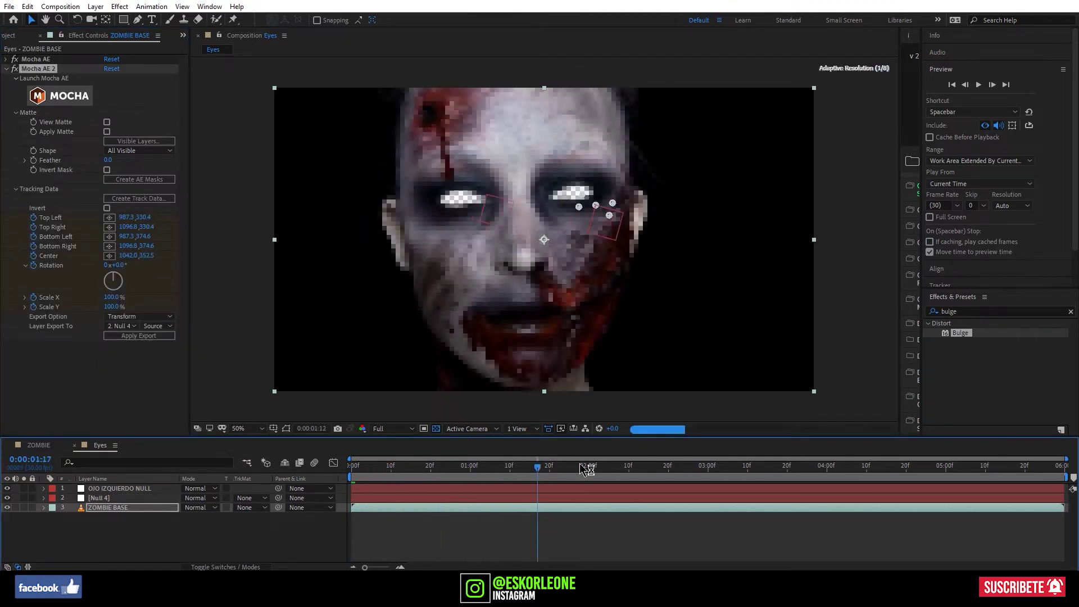
{"action": "key", "text": "space"}
- Rename Null 4 to OJO DERECHO NULL
{"action": "left_click", "coordinate": [105, 496]}
{"action": "key", "text": "Return"}
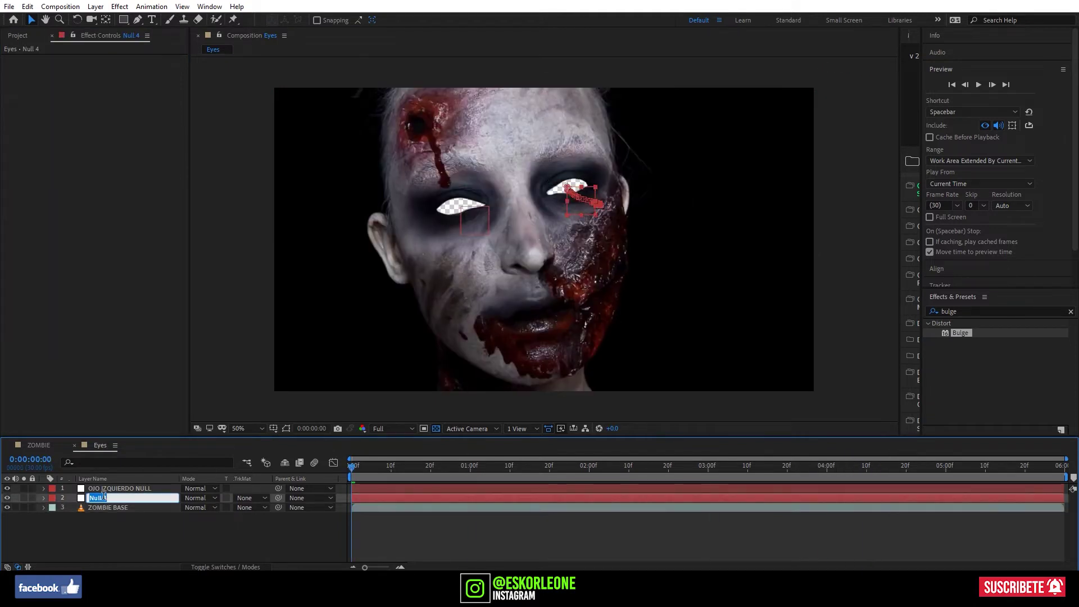
{"action": "type", "text": "OJO DERECHO NULL"}
{"action": "key", "text": "Return"}
{"action": "left_click", "coordinate": [52, 497]}
- Label the new null green, then duplicate ZOMBIE BASE and label the copy Fuchsia
{"action": "left_click", "coordinate": [104, 410]}
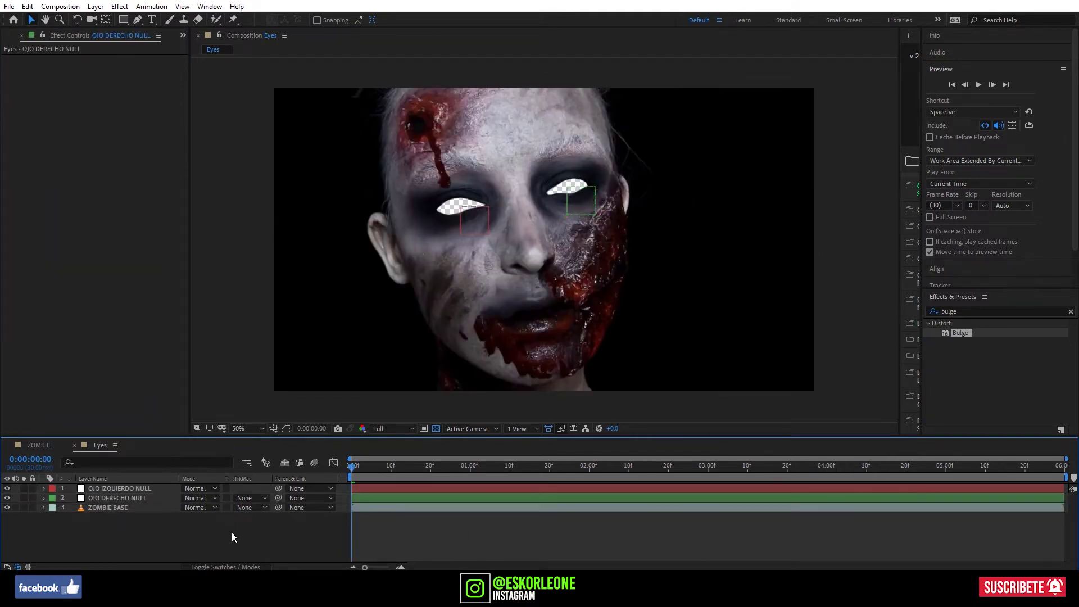
{"action": "left_click", "coordinate": [124, 508]}
{"action": "left_click", "coordinate": [27, 7]}
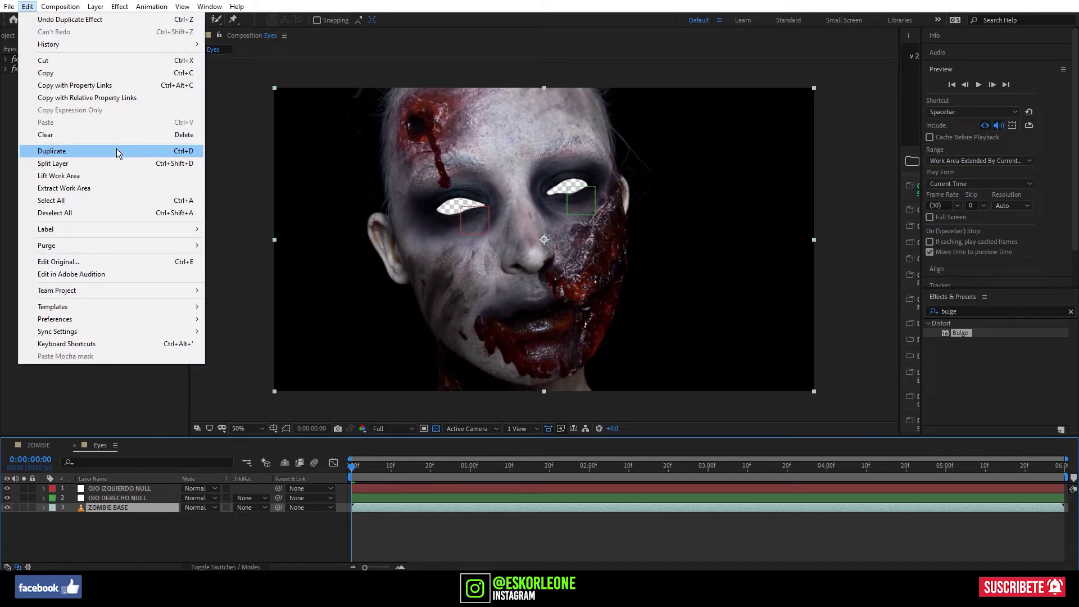
{"action": "left_click", "coordinate": [116, 149]}
{"action": "left_click", "coordinate": [52, 507]}
{"action": "left_click", "coordinate": [85, 458]}
- Move the copy below ZOMBIE BASE and rename it OJOS
{"action": "left_click_drag", "start_coordinate": [113, 509], "coordinate": [120, 521]}
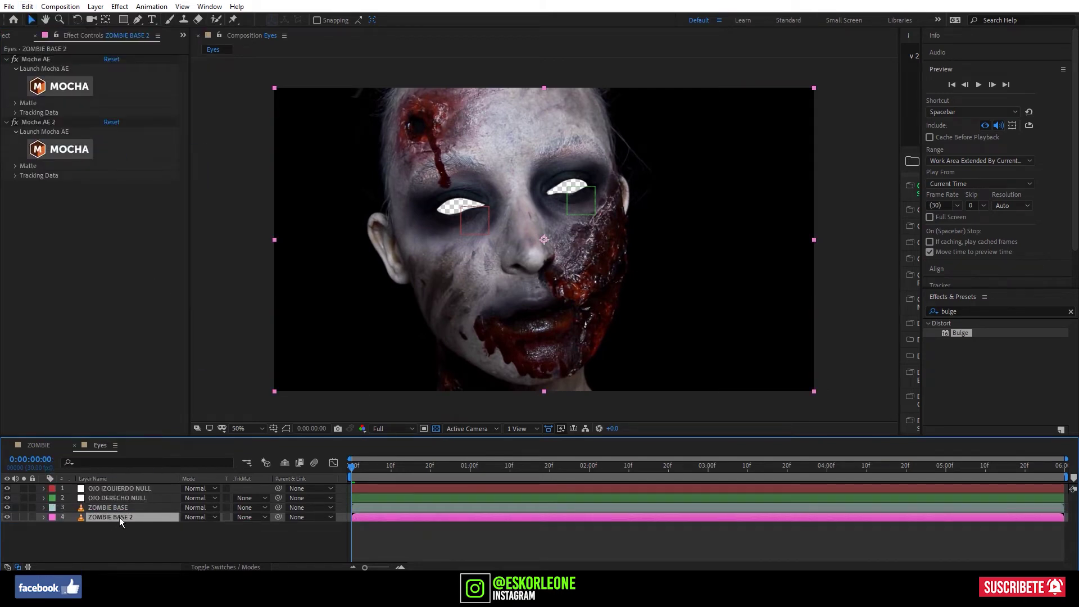
{"action": "key", "text": "Return"}
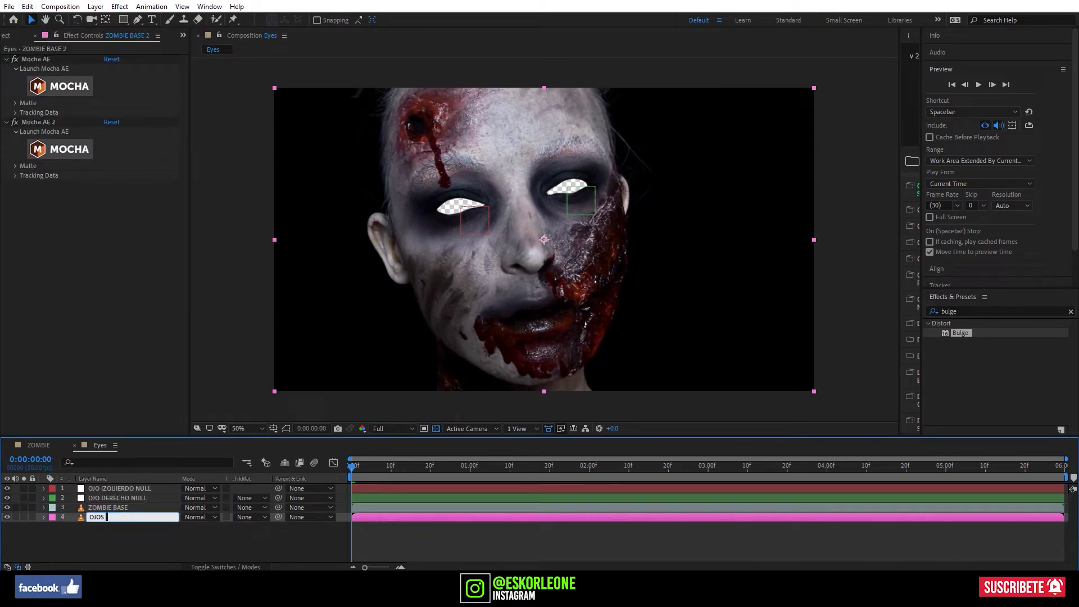
{"action": "key", "text": "Return"}
- Delete both Mocha AE effects from OJOS, check its masks, and preview the composition
{"action": "left_click", "coordinate": [36, 59]}
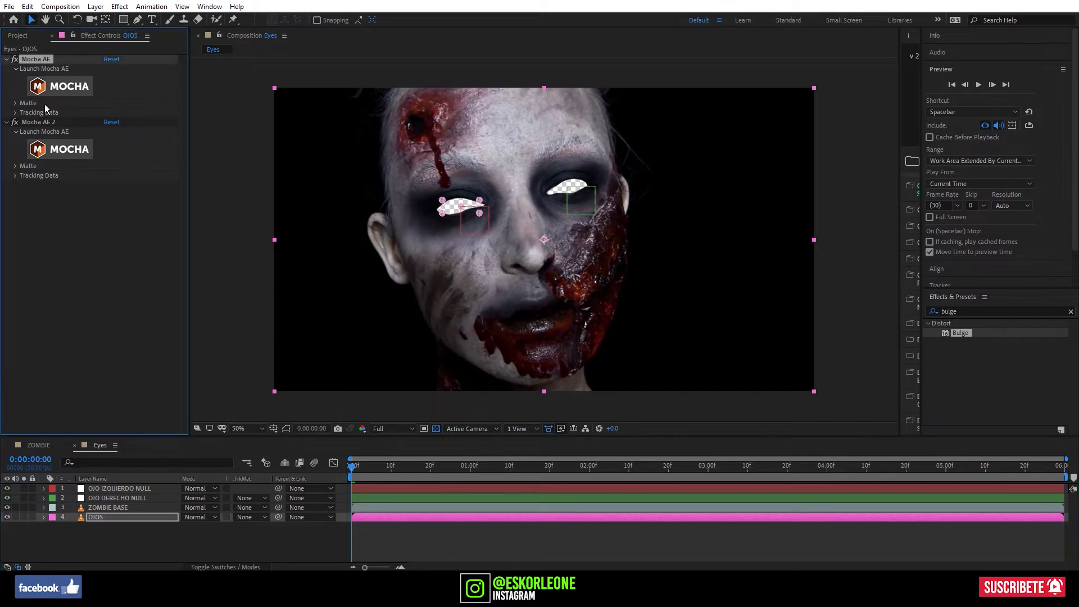
{"action": "left_click", "coordinate": [42, 122], "text": "ctrl"}
{"action": "key", "text": "Delete"}
{"action": "left_click", "coordinate": [45, 517]}
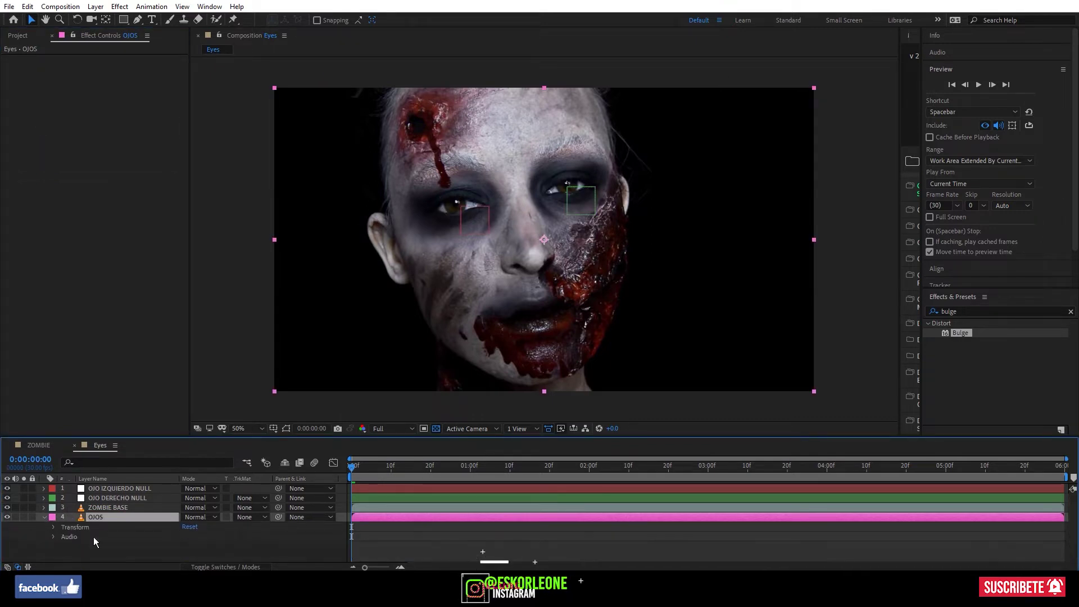
{"action": "left_click", "coordinate": [44, 517]}
{"action": "key", "text": "space"}
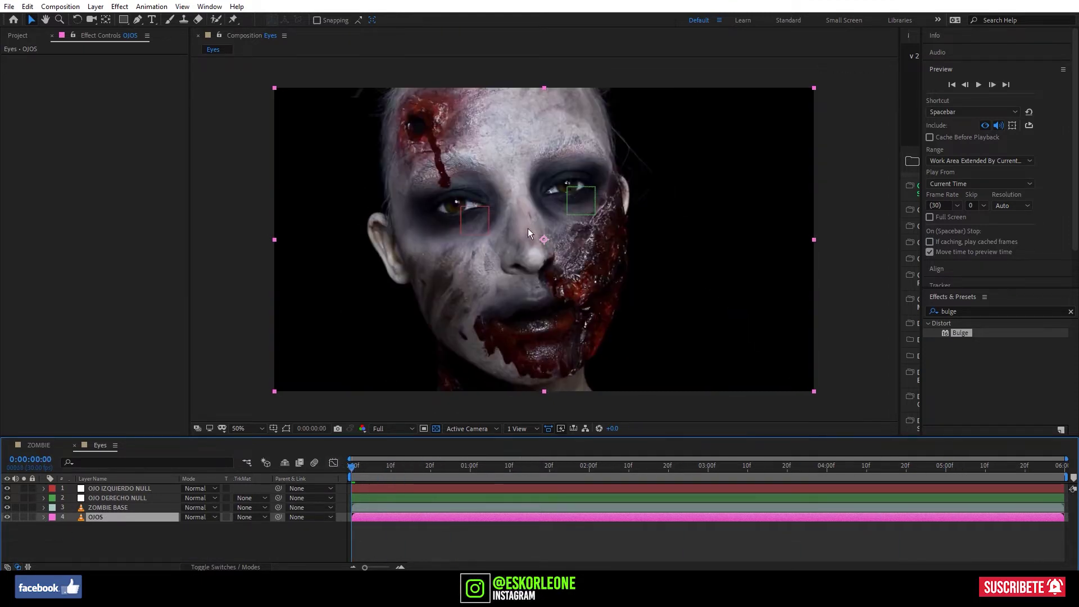
- Toggle OJOS visibility to inspect it, then zoom in and frame both eyes
{"action": "left_click", "coordinate": [7, 517]}
{"action": "left_click", "coordinate": [7, 517]}
{"action": "key", "text": "period"}
{"action": "key", "text": "period"}
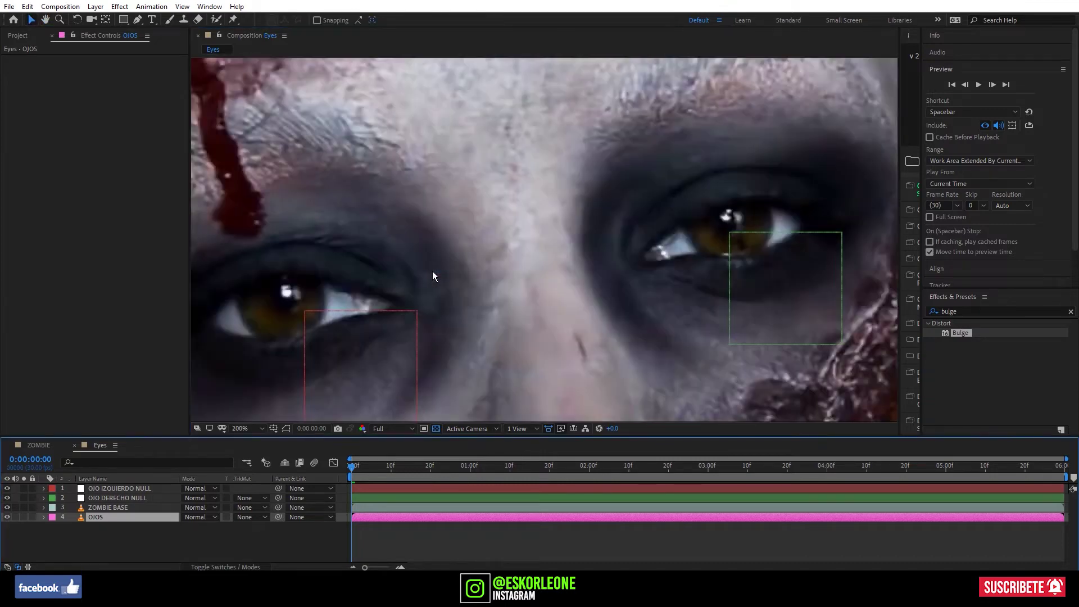
{"action": "left_click_drag", "start_coordinate": [433, 276], "coordinate": [519, 215]}
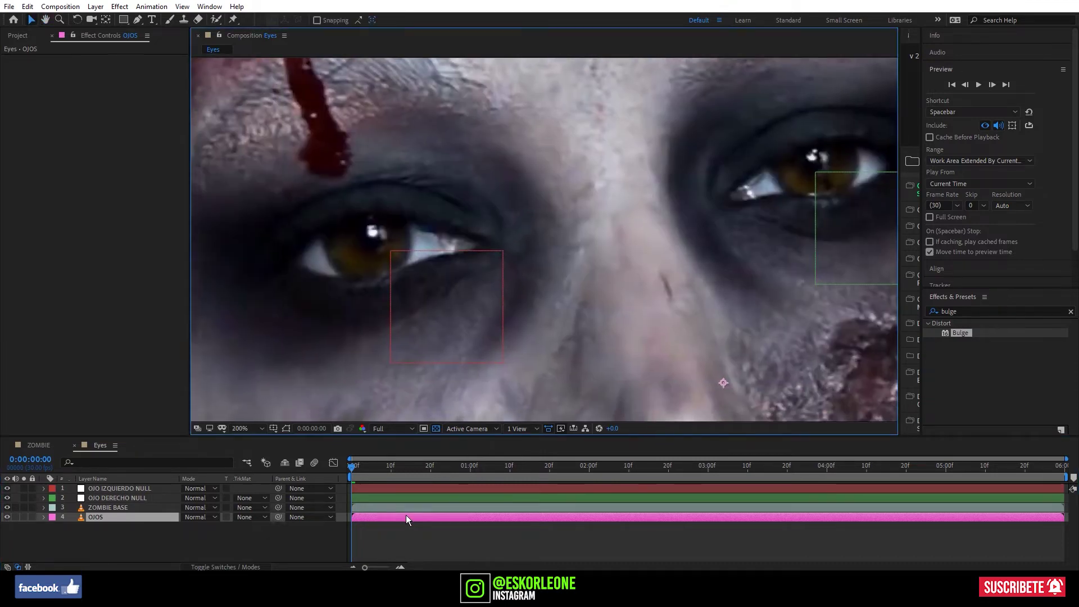
- Create a pale grey-lime solid and name it FONDO VERDE
{"action": "right_click", "coordinate": [251, 535]}
{"action": "mouse_move", "coordinate": [242, 412]}
{"action": "left_click", "coordinate": [402, 443]}
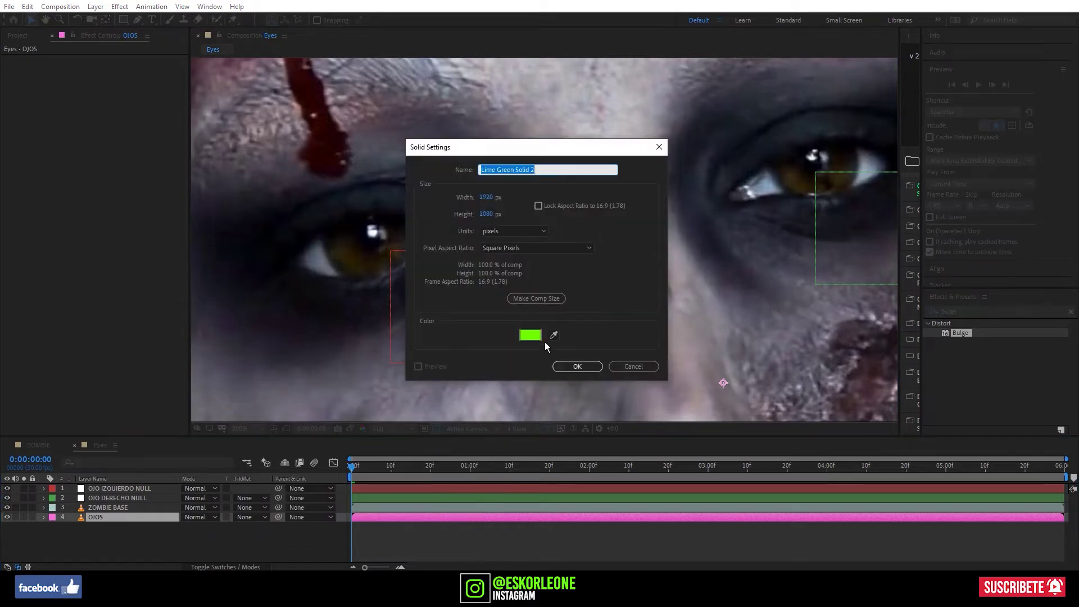
{"action": "left_click", "coordinate": [530, 335]}
{"action": "left_click", "coordinate": [864, 164]}
{"action": "left_click", "coordinate": [1065, 92]}
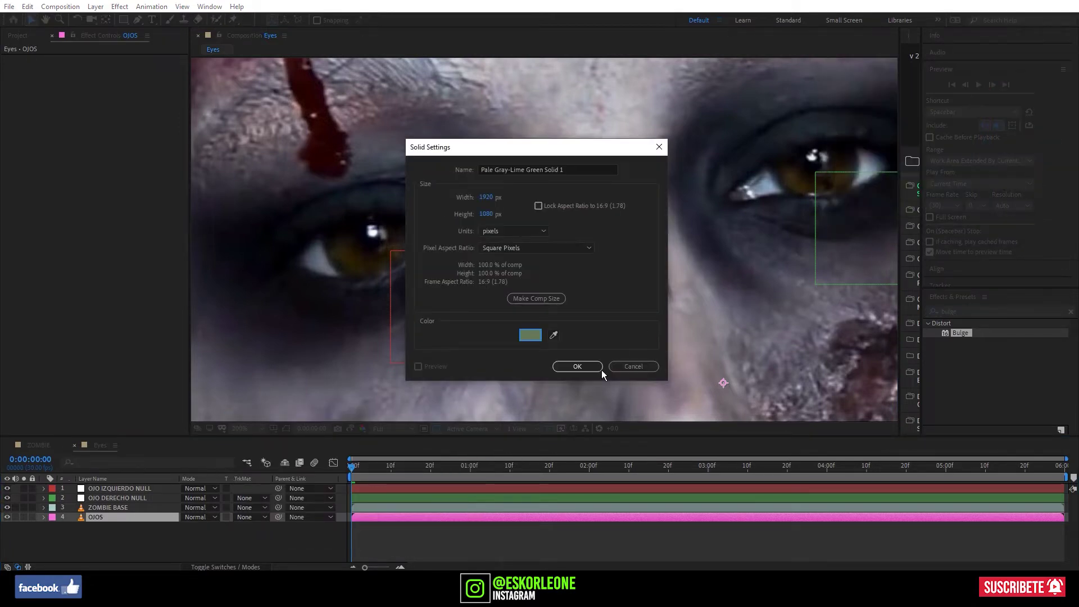
{"action": "left_click", "coordinate": [581, 366]}
{"action": "key", "text": "Return"}
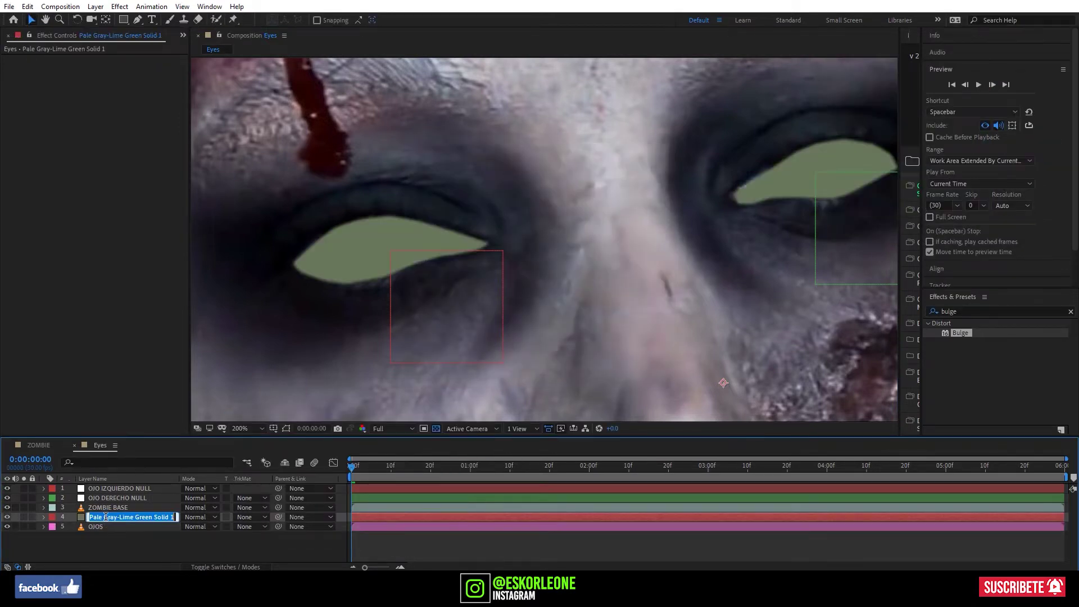
{"action": "type", "text": "FONDO VERDE"}
{"action": "key", "text": "Return"}
- Move FONDO VERDE below OJOS and apply a Color Difference Key to OJOS
{"action": "left_click", "coordinate": [114, 543]}
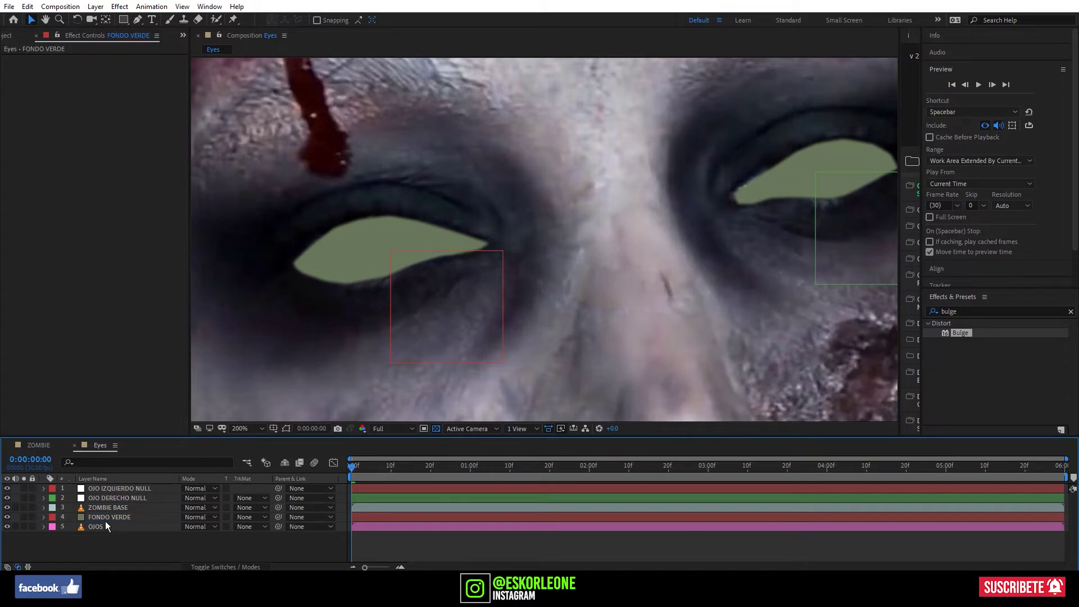
{"action": "left_click_drag", "start_coordinate": [106, 518], "coordinate": [99, 532]}
{"action": "left_click", "coordinate": [106, 517]}
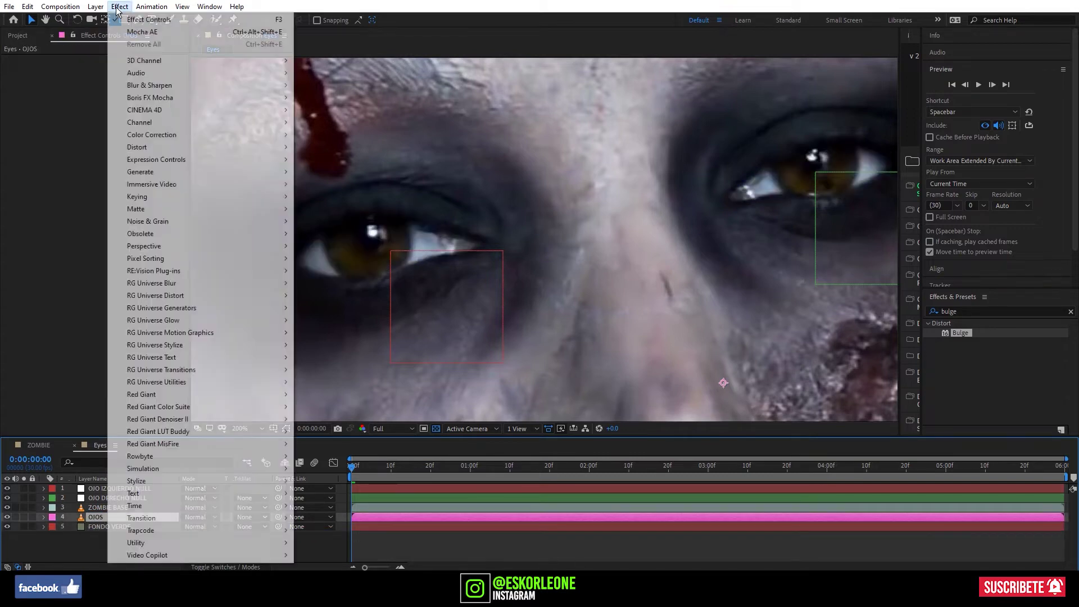
{"action": "left_click", "coordinate": [120, 7]}
{"action": "mouse_move", "coordinate": [273, 197]}
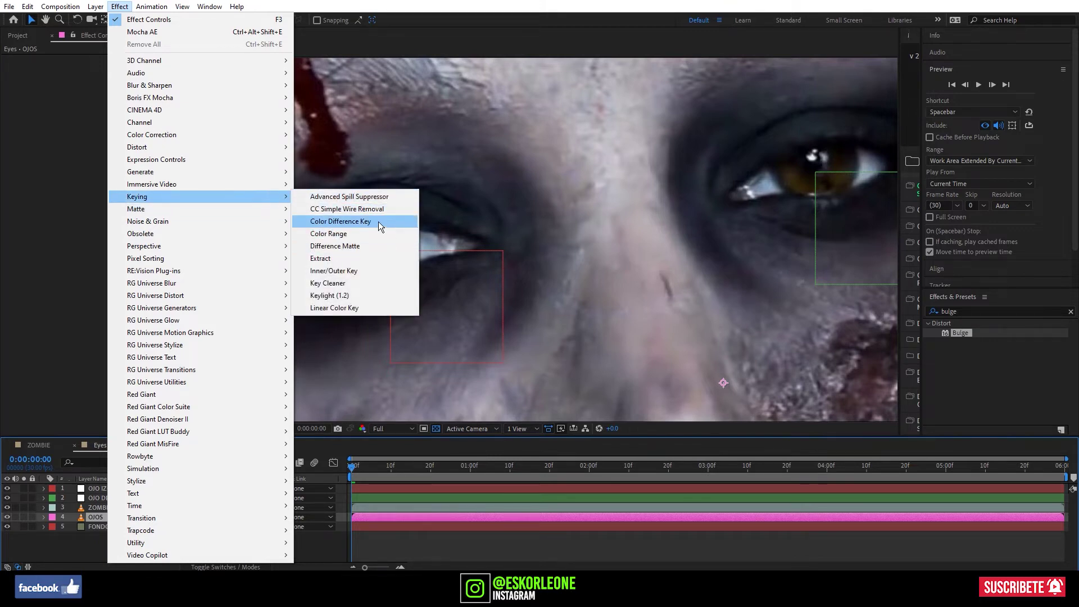
{"action": "left_click", "coordinate": [379, 221]}
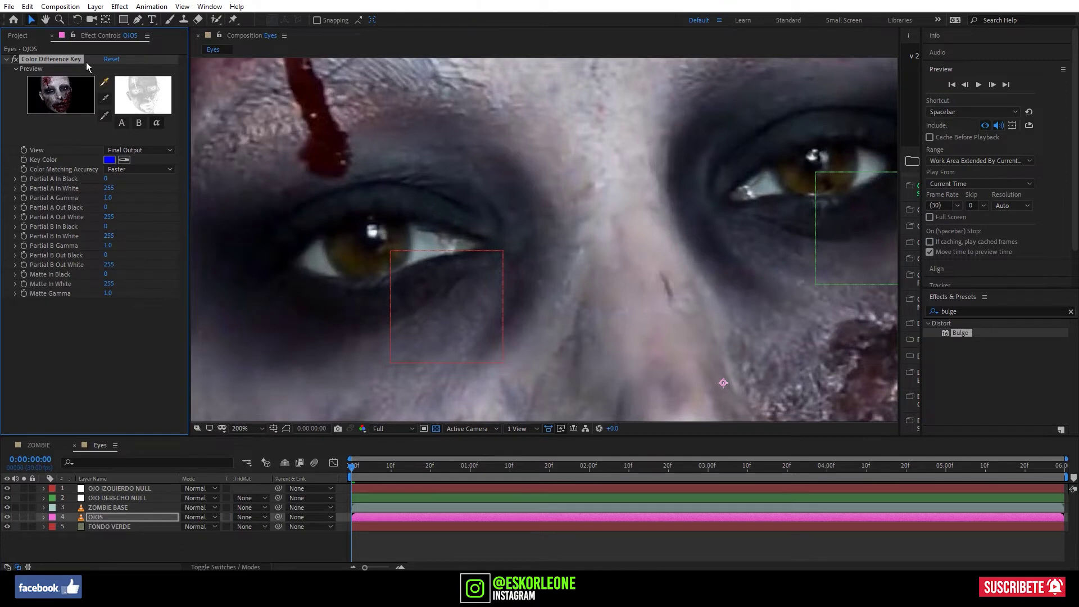
- Sample the key colour and tune Partial B In Black, Matte In White and Partial A In White
{"action": "left_click", "coordinate": [125, 160]}
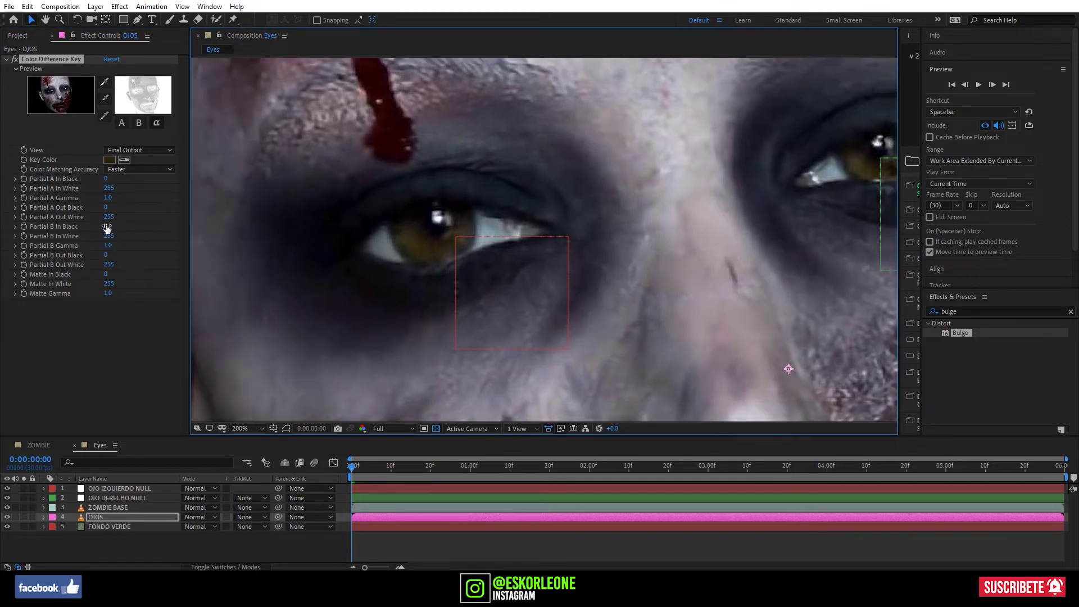
{"action": "left_click_drag", "start_coordinate": [107, 227], "coordinate": [276, 218]}
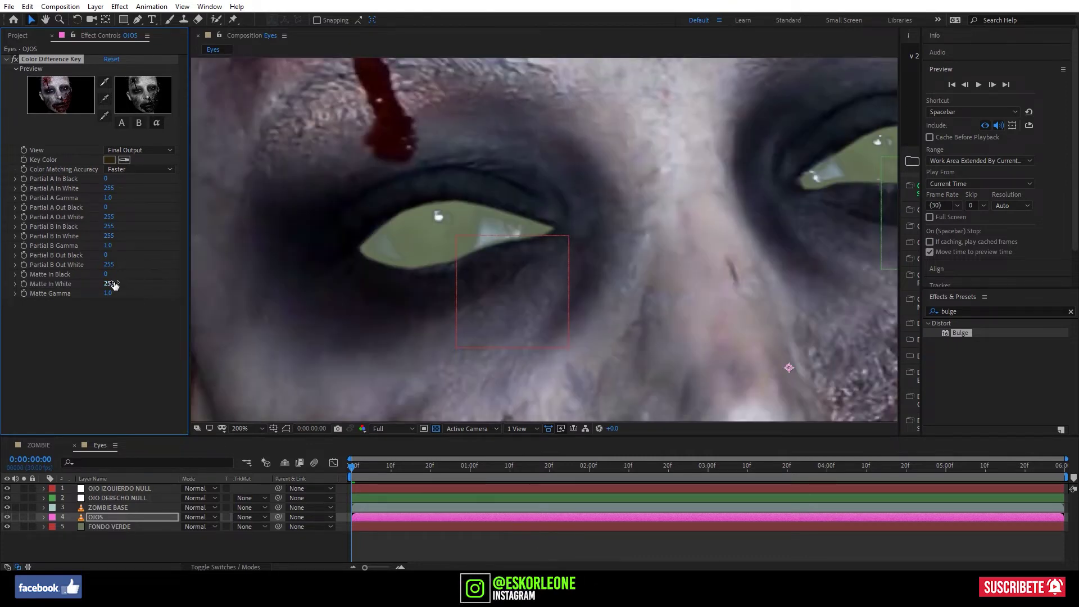
{"action": "left_click_drag", "start_coordinate": [111, 284], "coordinate": [53, 319]}
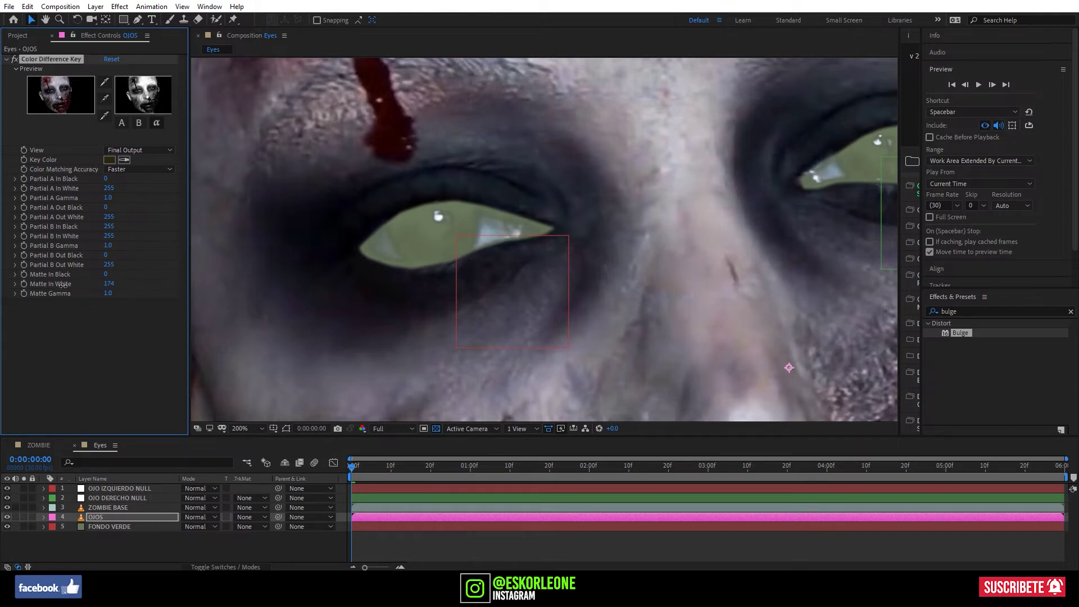
{"action": "mouse_move", "coordinate": [109, 288]}
{"action": "left_mouse_down"}
{"action": "mouse_move", "coordinate": [81, 284]}
{"action": "mouse_move", "coordinate": [89, 289]}
{"action": "left_mouse_up"}
{"action": "mouse_move", "coordinate": [98, 186]}
{"action": "left_mouse_down"}
{"action": "mouse_move", "coordinate": [146, 191]}
{"action": "mouse_move", "coordinate": [95, 201]}
{"action": "left_mouse_up"}
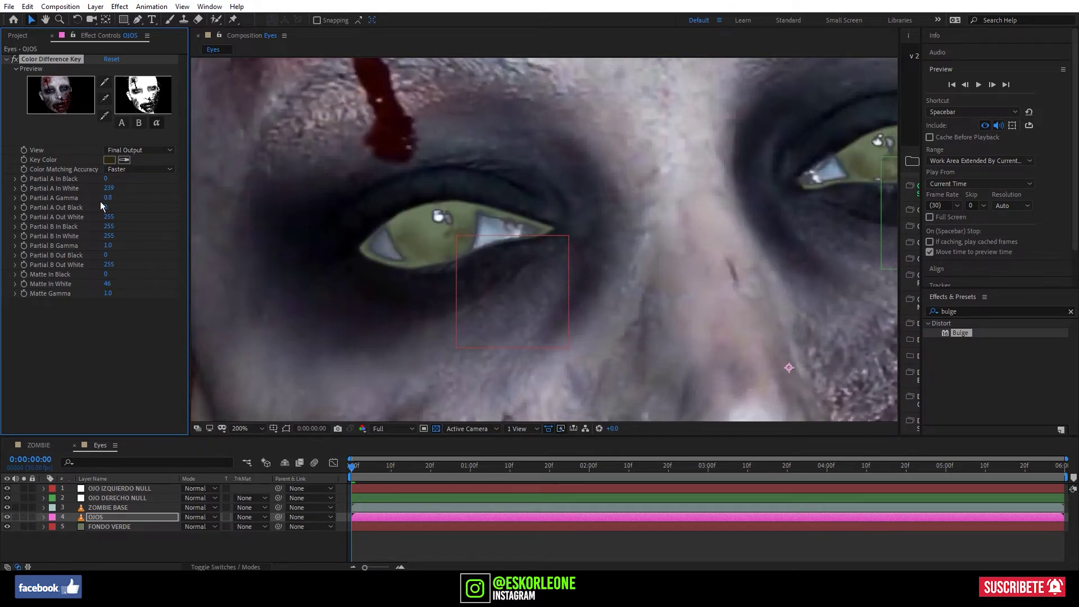
{"action": "left_click_drag", "start_coordinate": [108, 188], "coordinate": [63, 188]}
{"action": "key", "text": "comma"}
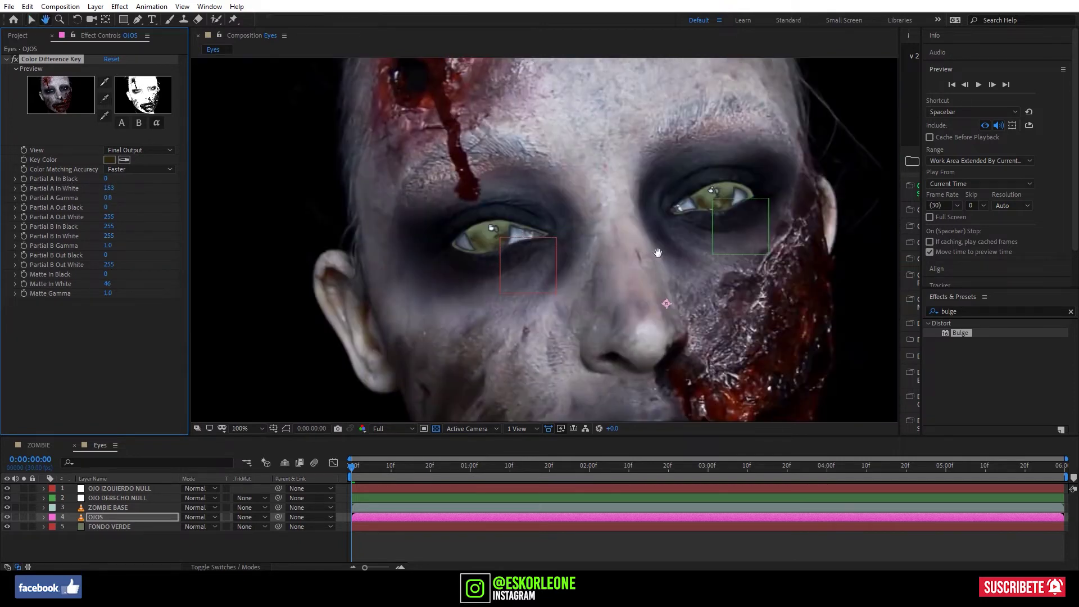
{"action": "mouse_move", "coordinate": [387, 468]}
{"action": "left_mouse_down"}
{"action": "mouse_move", "coordinate": [405, 468]}
{"action": "mouse_move", "coordinate": [373, 477]}
{"action": "left_mouse_up"}
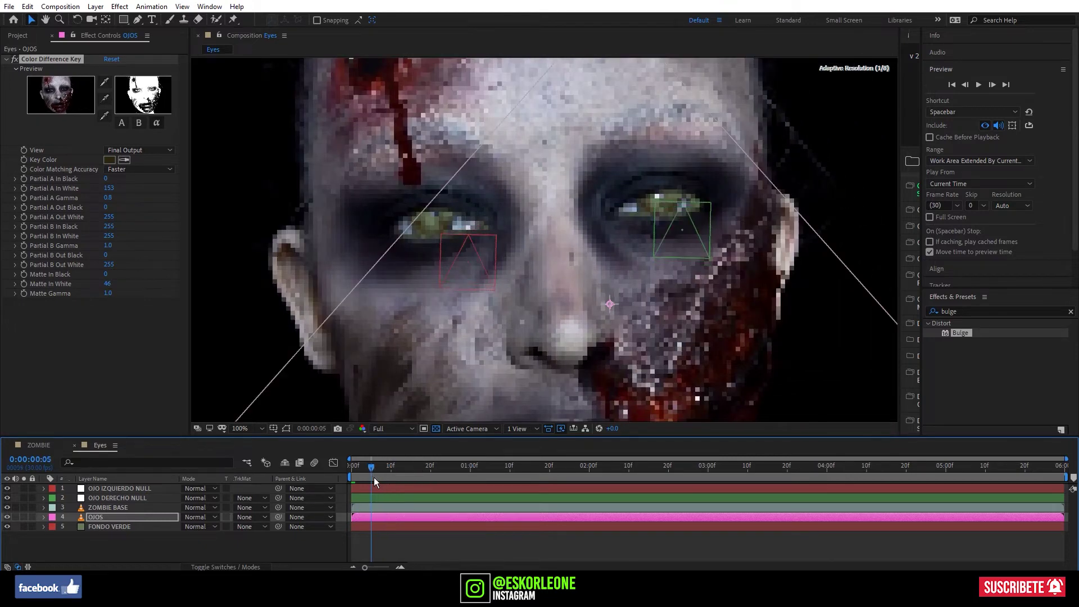
{"action": "scroll", "coordinate": [449, 306], "scroll_direction": "up", "scroll_amount": 2}
- Apply the Drop Shadow effect to the ZOMBIE BASE layer
{"action": "left_click", "coordinate": [129, 507]}
{"action": "left_click", "coordinate": [989, 311]}
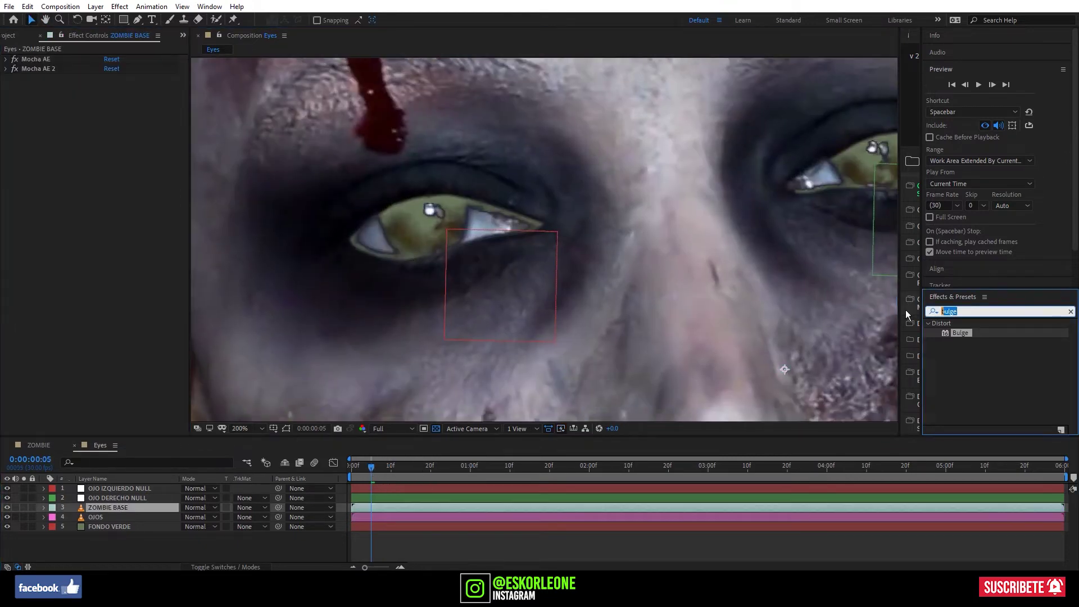
{"action": "type", "text": "drop shad"}
{"action": "mouse_move", "coordinate": [980, 332]}
{"action": "left_mouse_down"}
{"action": "mouse_move", "coordinate": [353, 502]}
{"action": "mouse_move", "coordinate": [386, 507]}
{"action": "left_mouse_up"}
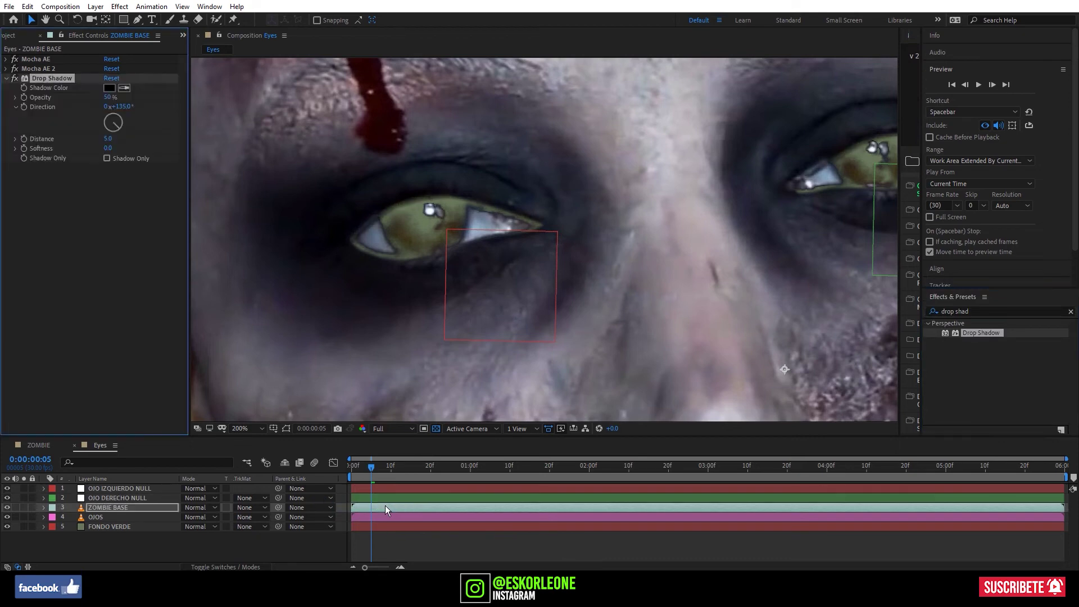
- Set the shadow to about 181° direction, 100% opacity, 0 distance and 46 softness
{"action": "left_click_drag", "start_coordinate": [107, 132], "coordinate": [138, 149]}
{"action": "left_click_drag", "start_coordinate": [111, 99], "coordinate": [454, 140]}
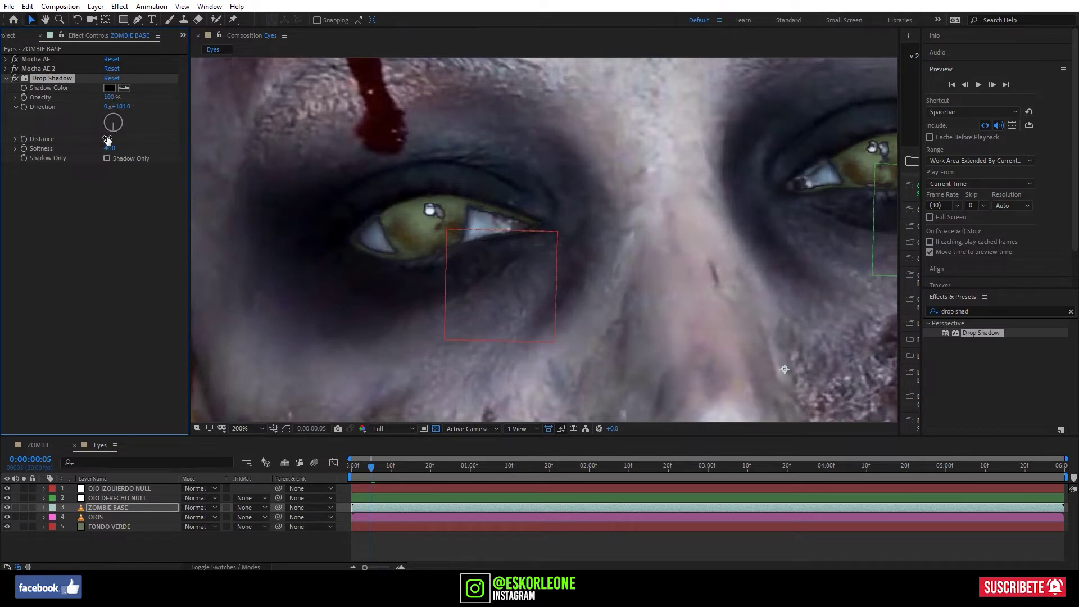
{"action": "mouse_move", "coordinate": [107, 140]}
{"action": "left_mouse_down"}
{"action": "mouse_move", "coordinate": [86, 151]}
{"action": "mouse_move", "coordinate": [98, 151]}
{"action": "left_mouse_up"}
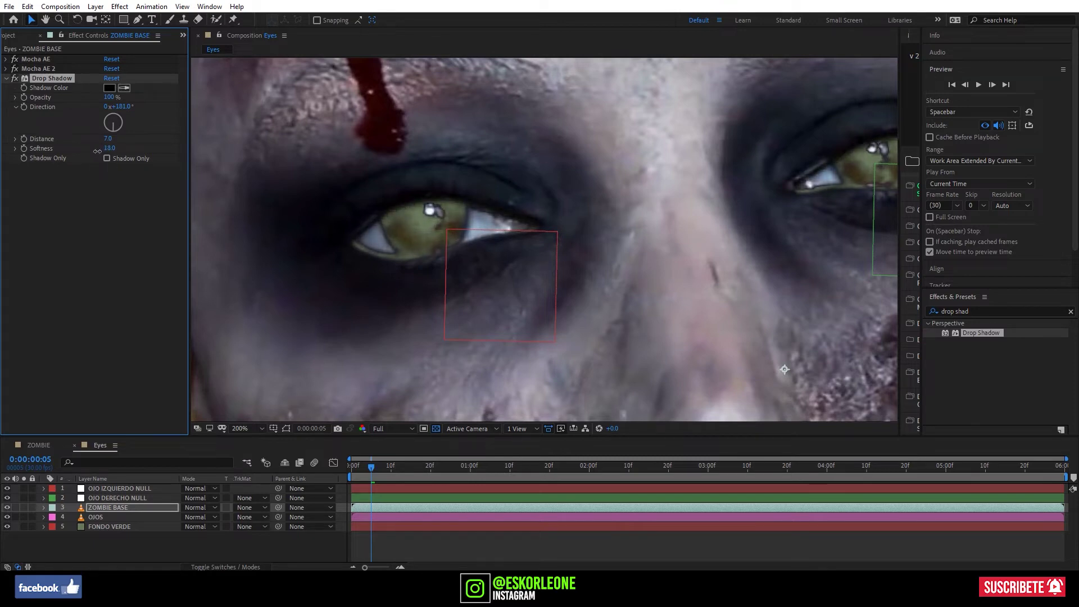
{"action": "key", "text": "comma"}
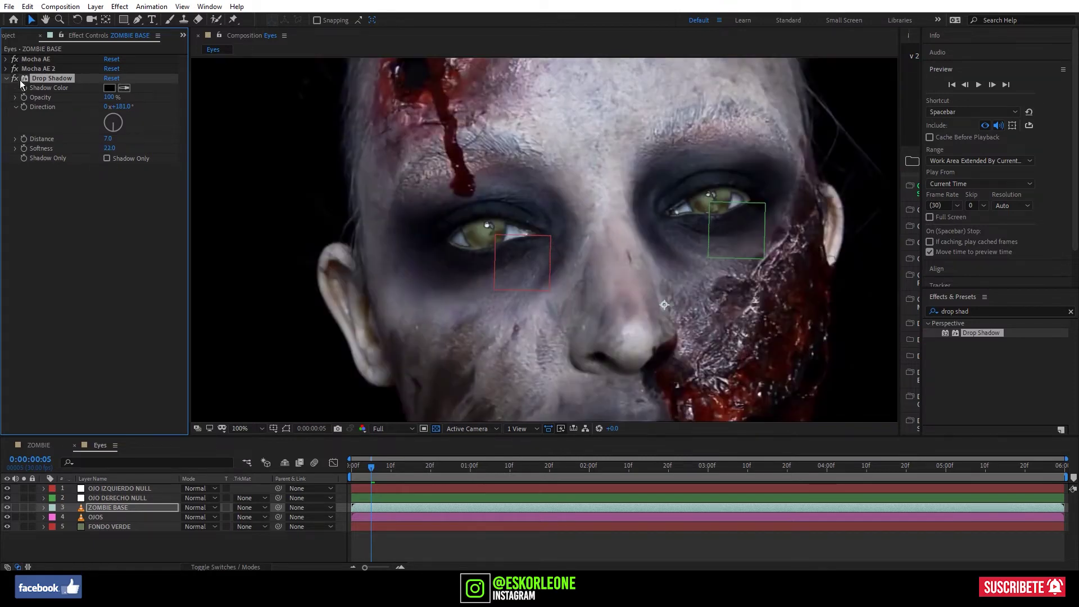
{"action": "key", "text": "period"}
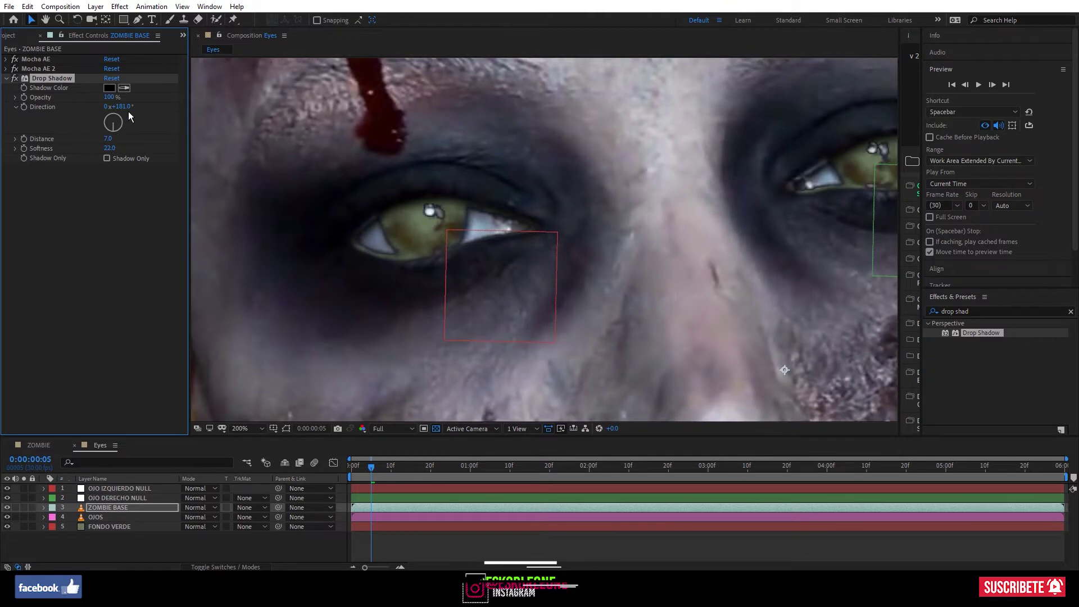
{"action": "left_click_drag", "start_coordinate": [107, 139], "coordinate": [119, 148]}
{"action": "key", "text": "comma"}
{"action": "key", "text": "comma"}
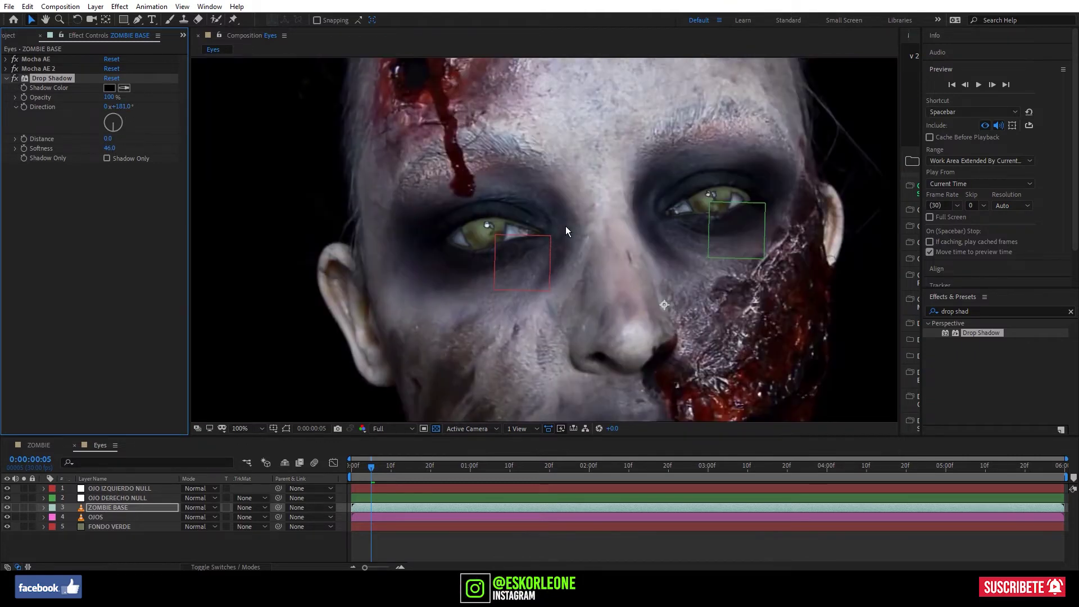
- Scrub to a later frame to check the darkened eyes, then return to the clip start
{"action": "scroll", "coordinate": [566, 226], "scroll_direction": "up", "scroll_amount": 1}
{"action": "scroll", "coordinate": [626, 268], "scroll_direction": "down", "scroll_amount": 1}
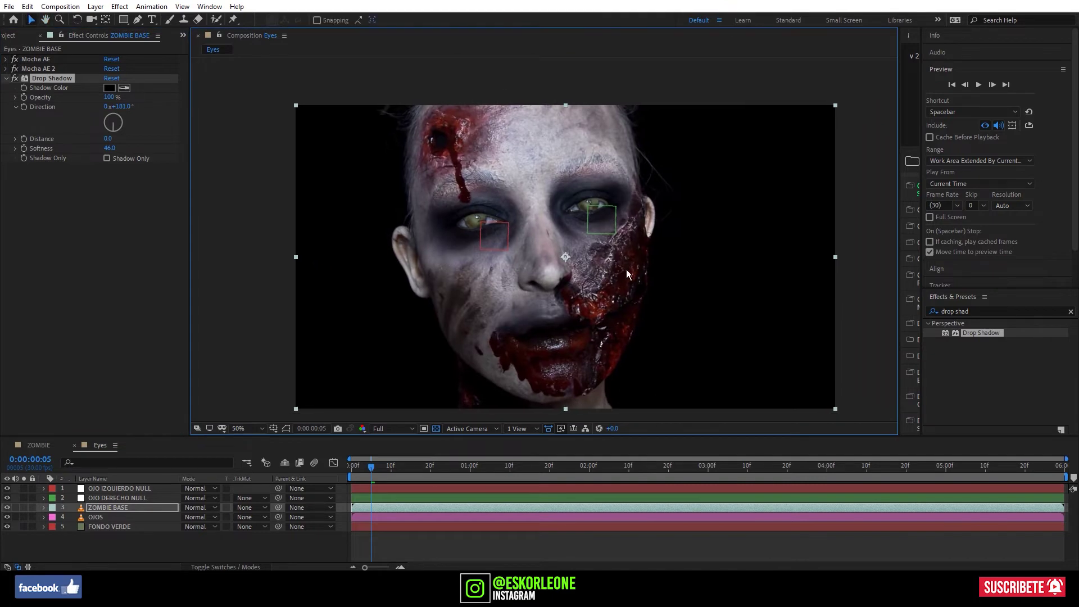
{"action": "left_click_drag", "start_coordinate": [493, 468], "coordinate": [560, 468]}
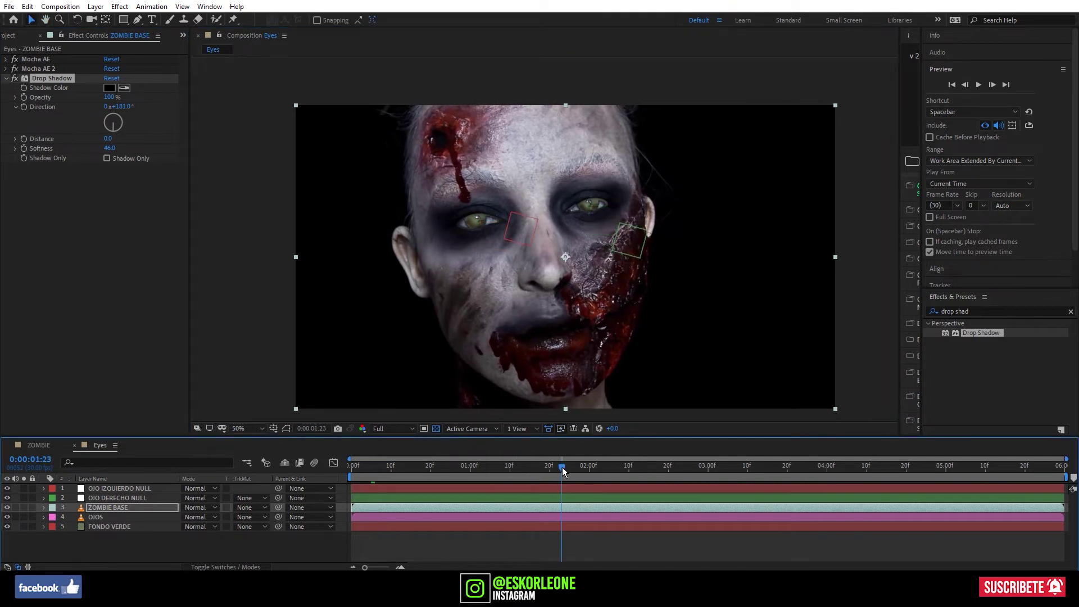
{"action": "scroll", "coordinate": [535, 225], "scroll_direction": "up", "scroll_amount": 2}
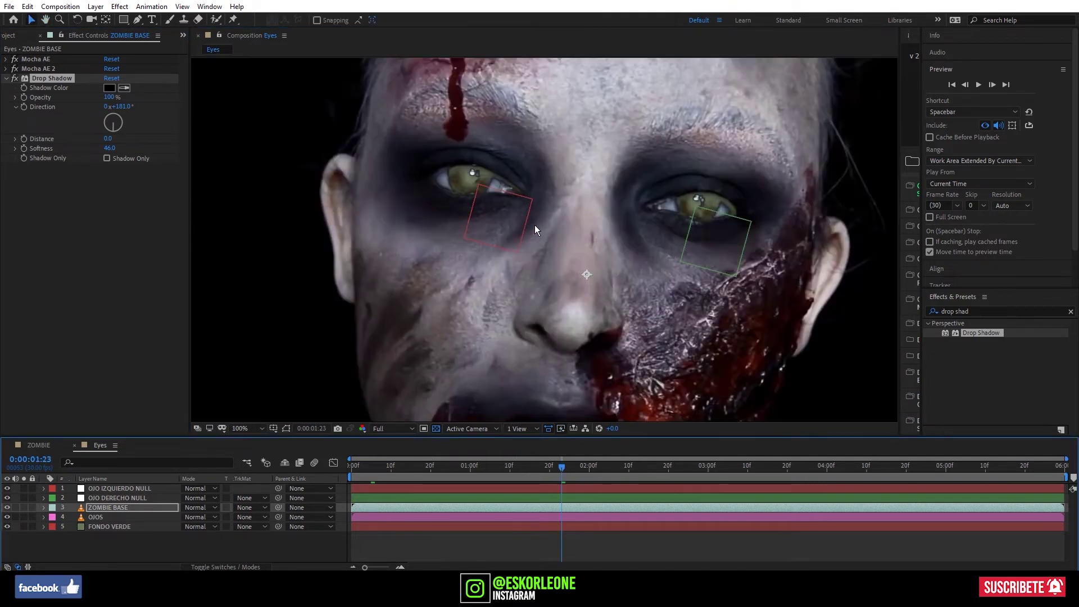
{"action": "left_click_drag", "start_coordinate": [433, 468], "coordinate": [347, 464]}
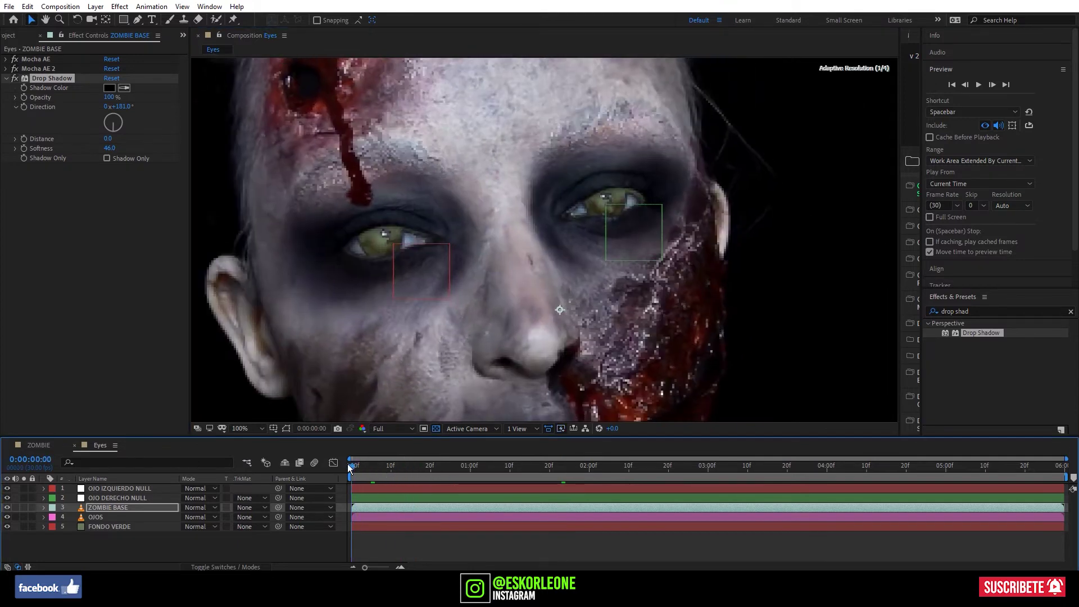
- Switch the left panel to the Project file list and clear the selection
{"action": "left_click", "coordinate": [183, 36]}
{"action": "left_click", "coordinate": [194, 50]}
{"action": "left_click", "coordinate": [124, 321]}
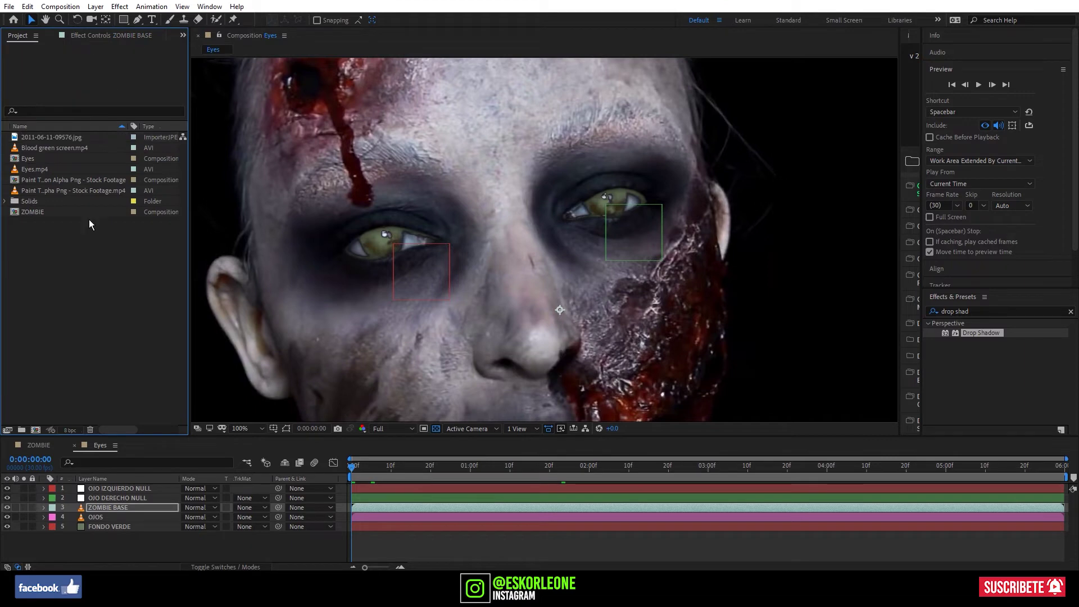
- Preview 2011-06-11-09576.jpg in the Footage viewer, then close it to return to Eyes
{"action": "left_click", "coordinate": [71, 143]}
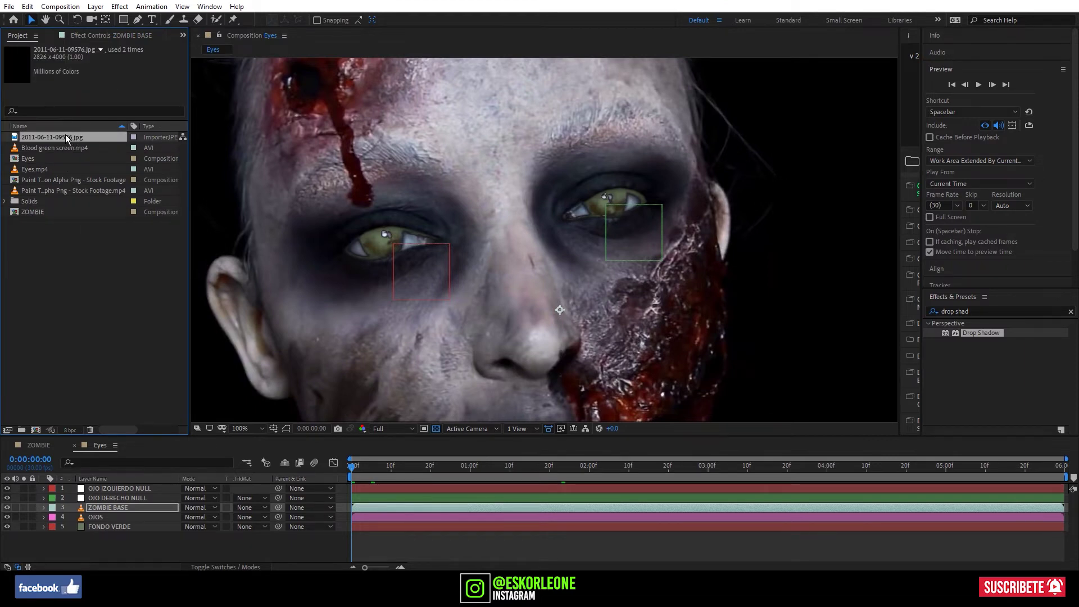
{"action": "double_click", "coordinate": [66, 136]}
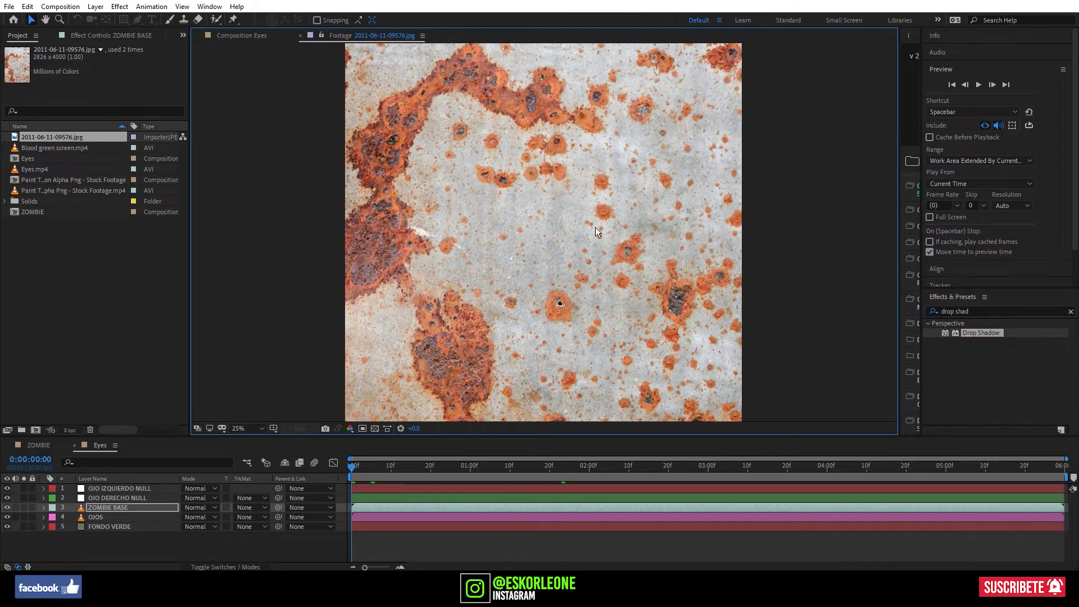
{"action": "key", "text": "comma"}
{"action": "key", "text": "period"}
{"action": "left_click", "coordinate": [300, 35]}
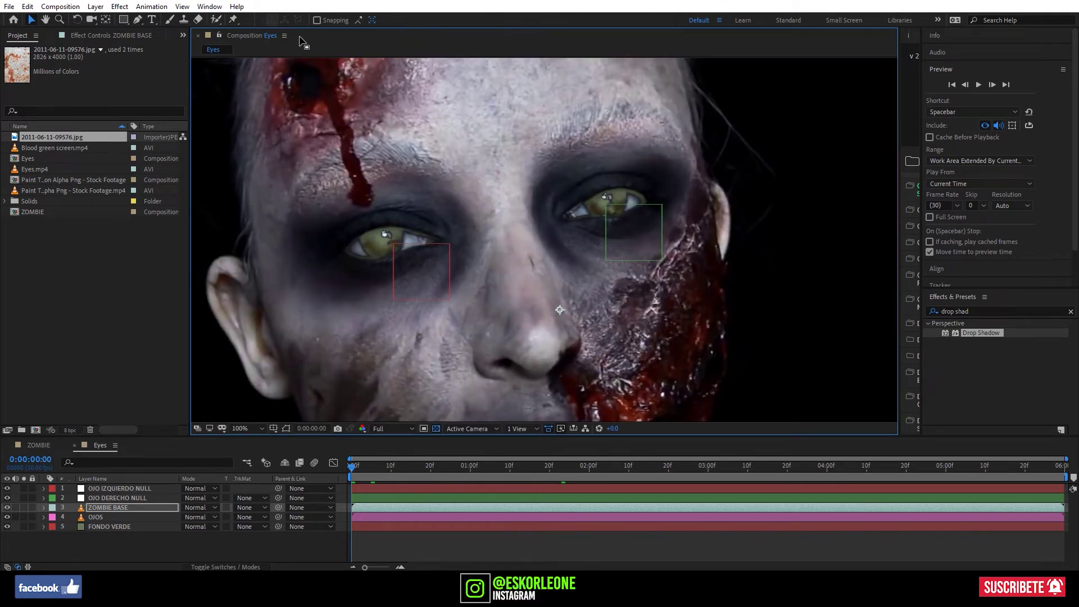
- Add the rust image to Eyes at 7% scale, just below ZOMBIE BASE
{"action": "left_click_drag", "start_coordinate": [51, 137], "coordinate": [197, 534]}
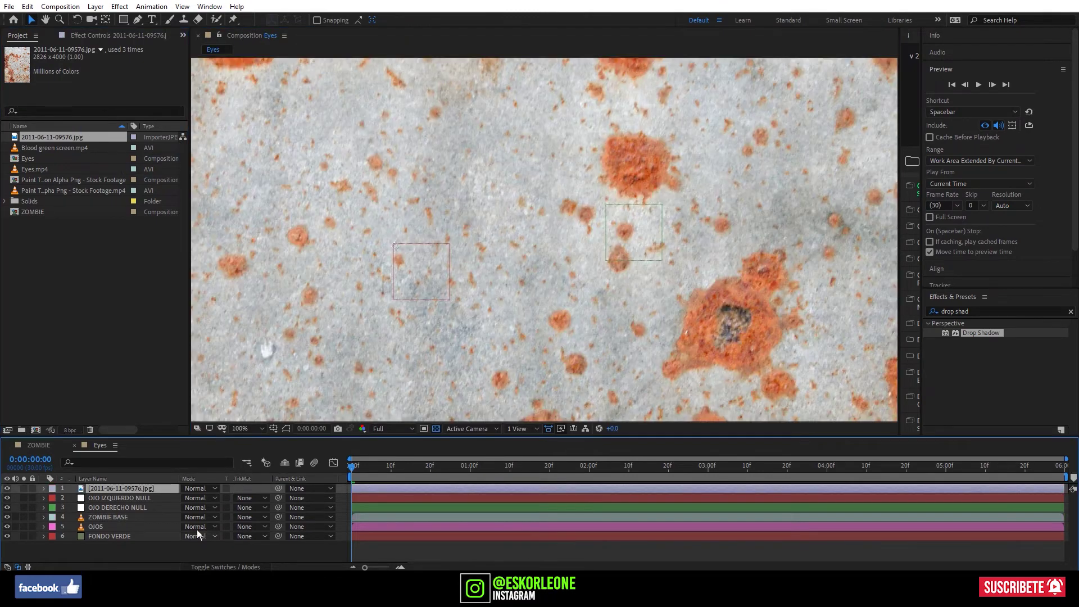
{"action": "left_click", "coordinate": [44, 489]}
{"action": "left_click", "coordinate": [55, 499]}
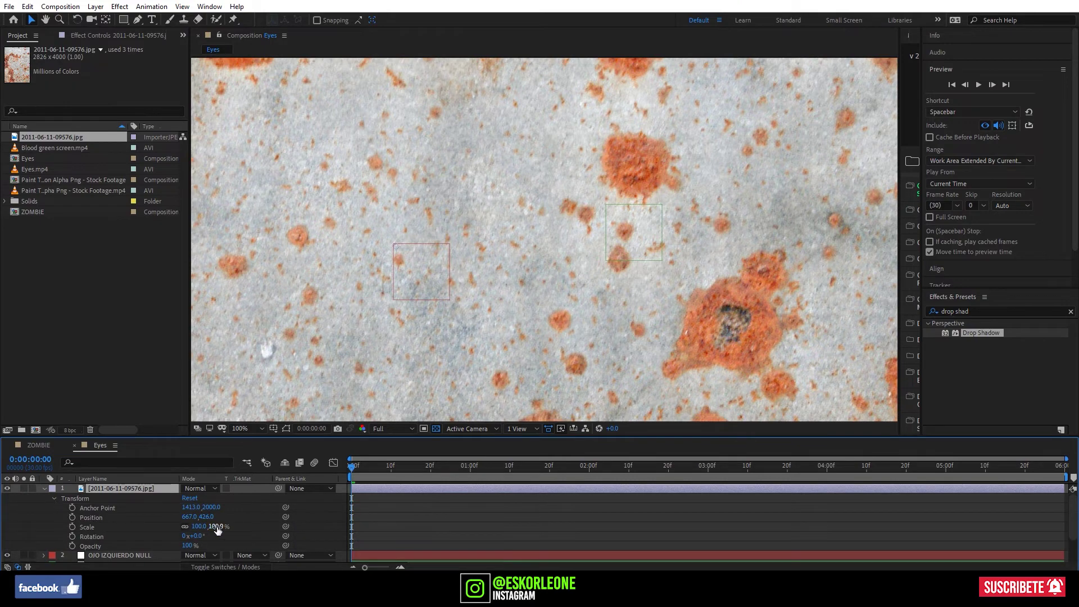
{"action": "mouse_move", "coordinate": [216, 527]}
{"action": "left_mouse_down"}
{"action": "mouse_move", "coordinate": [167, 529]}
{"action": "mouse_move", "coordinate": [244, 538]}
{"action": "left_mouse_up"}
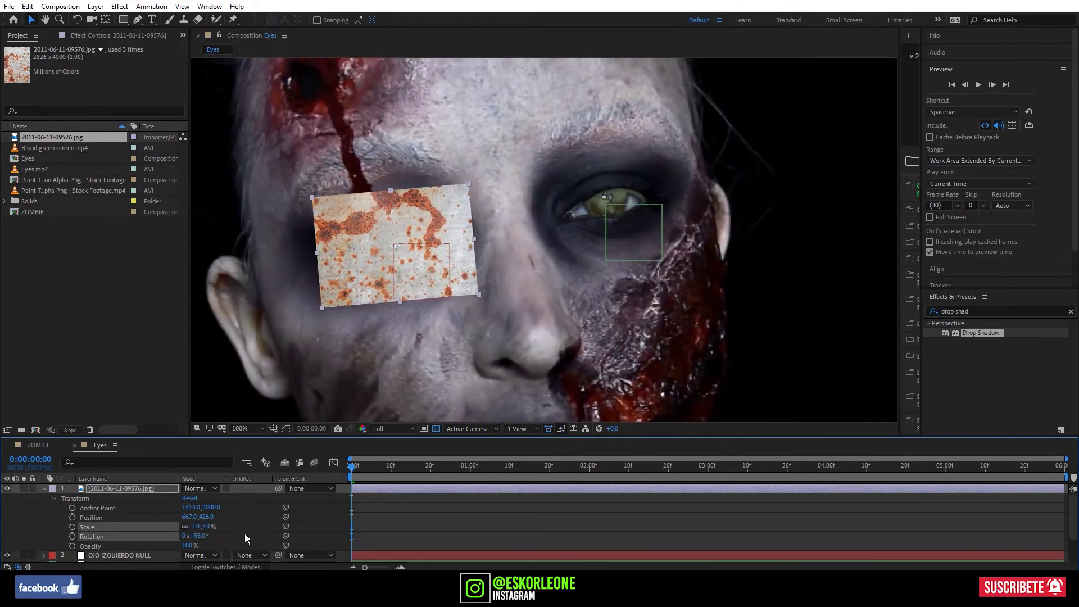
{"action": "left_click", "coordinate": [42, 488]}
{"action": "left_click_drag", "start_coordinate": [119, 490], "coordinate": [119, 527]}
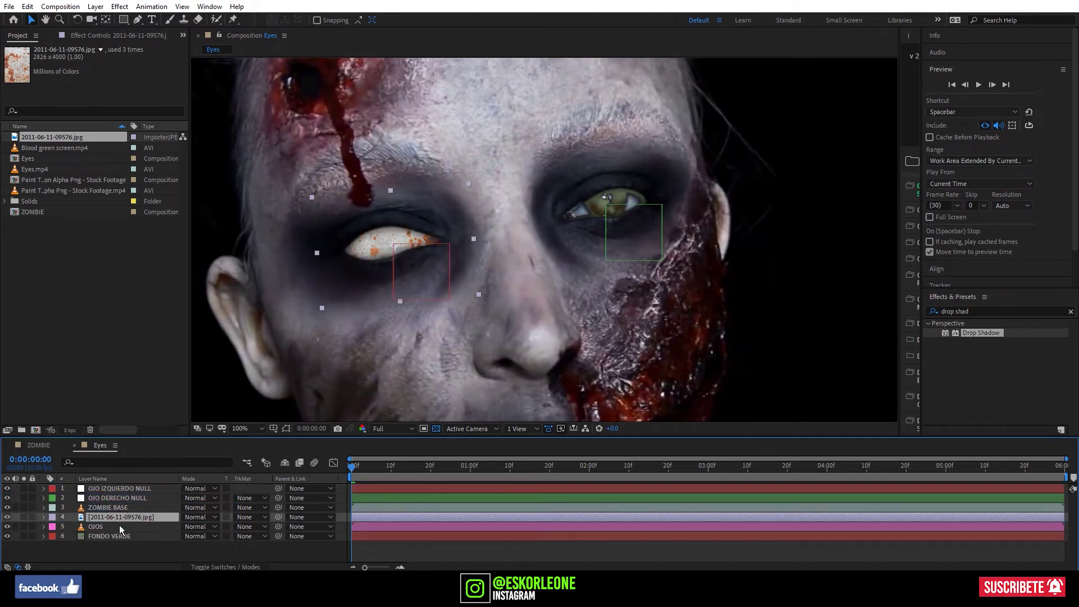
- Position the rust texture over the left eye
{"action": "scroll", "coordinate": [334, 249], "scroll_direction": "up", "scroll_amount": 1}
{"action": "mouse_move", "coordinate": [309, 285]}
{"action": "left_mouse_down"}
{"action": "mouse_move", "coordinate": [506, 251]}
{"action": "mouse_move", "coordinate": [490, 207]}
{"action": "left_mouse_up"}
{"action": "key", "text": "v"}
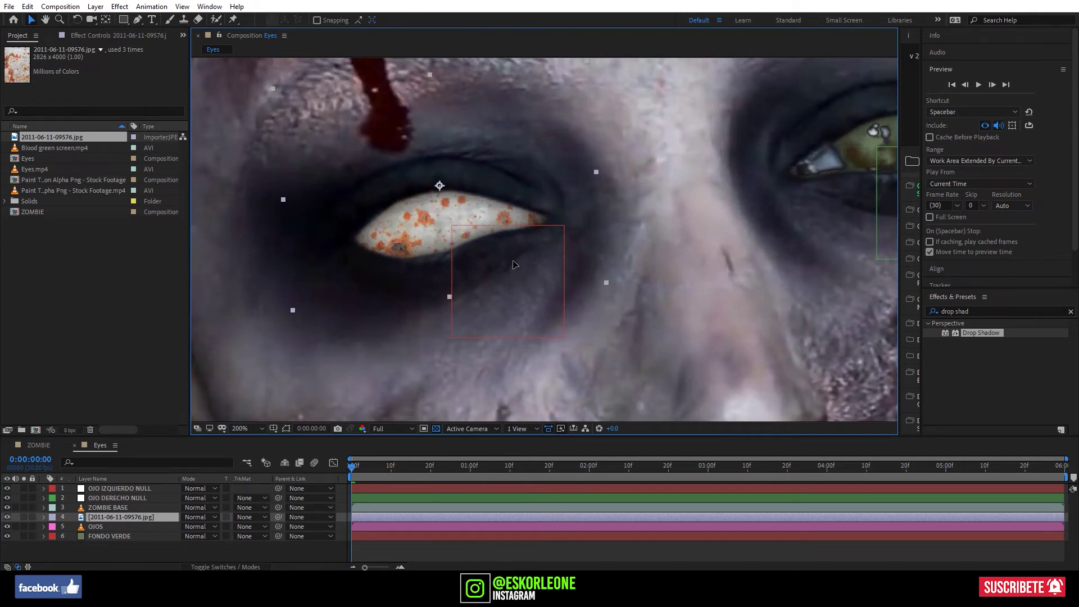
{"action": "mouse_move", "coordinate": [515, 264]}
{"action": "left_mouse_down"}
{"action": "mouse_move", "coordinate": [512, 340]}
{"action": "mouse_move", "coordinate": [498, 339]}
{"action": "left_mouse_up"}
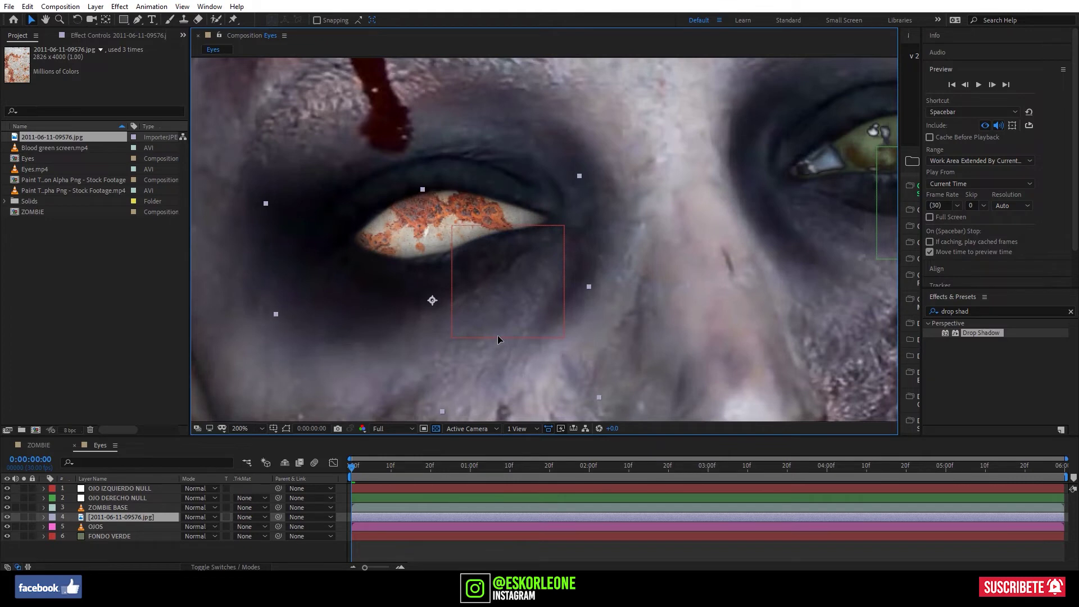
{"action": "key", "text": "Return"}
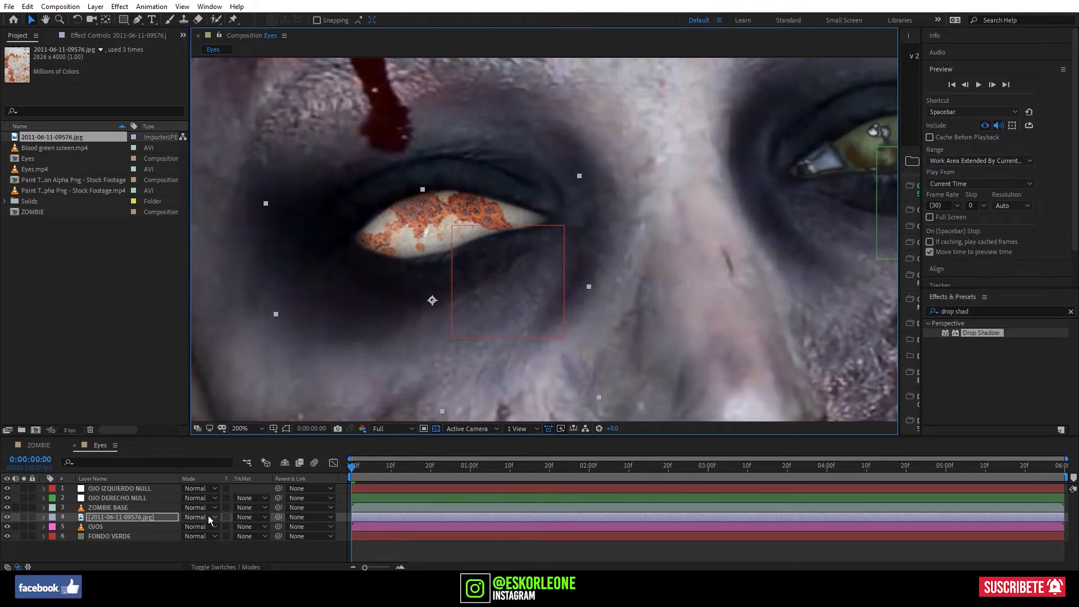
- Give the rust layer a Classic blend mode for dark red eyes and fine-tune its placement
{"action": "left_click", "coordinate": [208, 517]}
{"action": "left_click", "coordinate": [279, 198]}
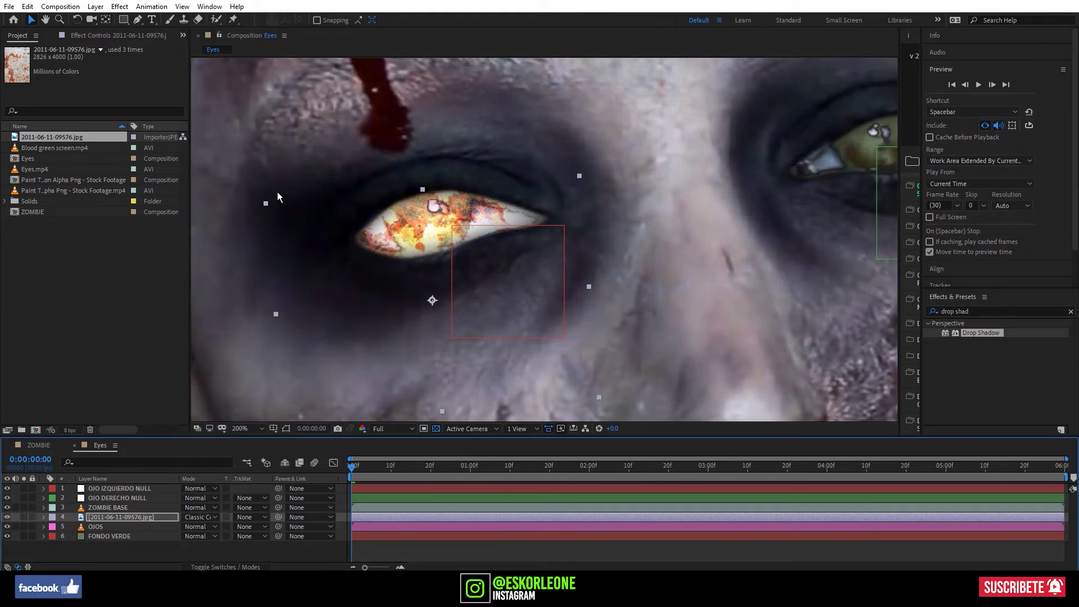
{"action": "left_click", "coordinate": [200, 517]}
{"action": "left_click", "coordinate": [268, 100]}
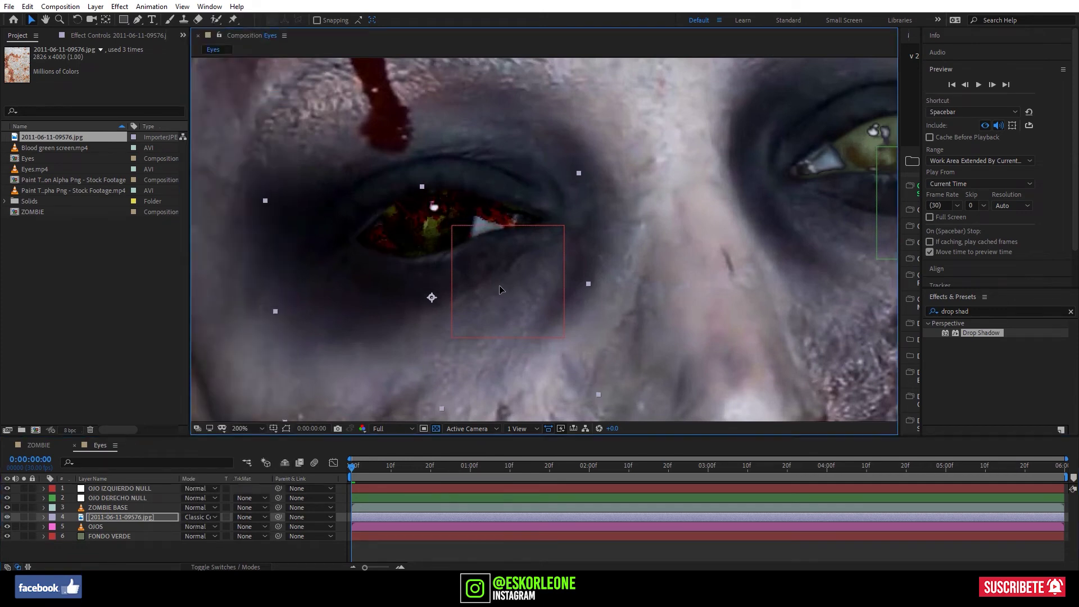
{"action": "mouse_move", "coordinate": [490, 227]}
{"action": "left_mouse_down"}
{"action": "mouse_move", "coordinate": [494, 241]}
{"action": "mouse_move", "coordinate": [499, 225]}
{"action": "left_mouse_up"}
{"action": "left_click_drag", "start_coordinate": [495, 286], "coordinate": [491, 277]}
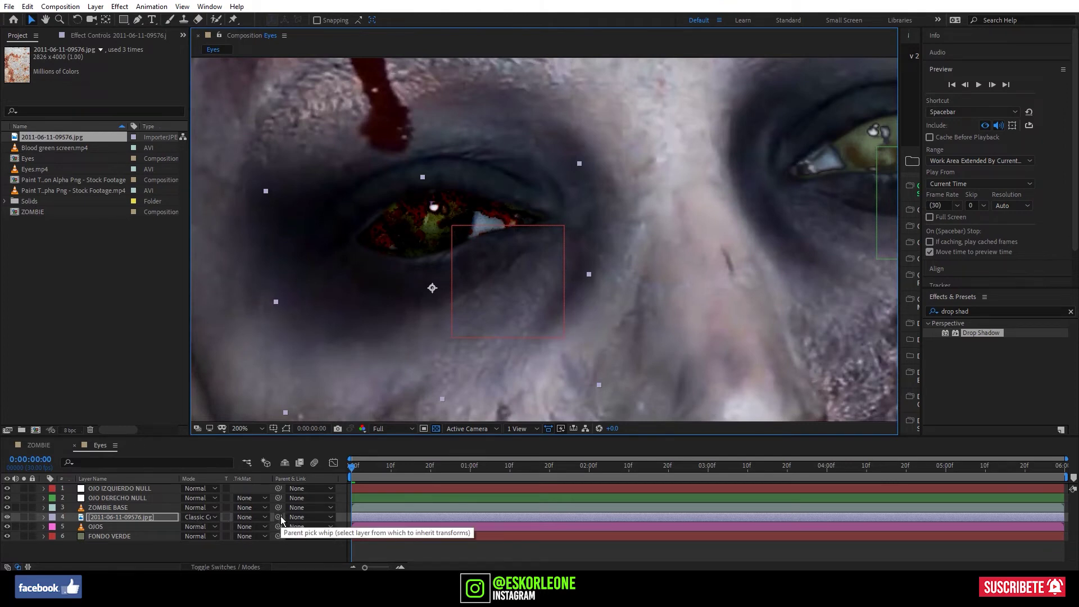
- Parent the rust layer to OJO IZQUIERDO NULL and view the whole face
{"action": "left_click_drag", "start_coordinate": [280, 517], "coordinate": [137, 489]}
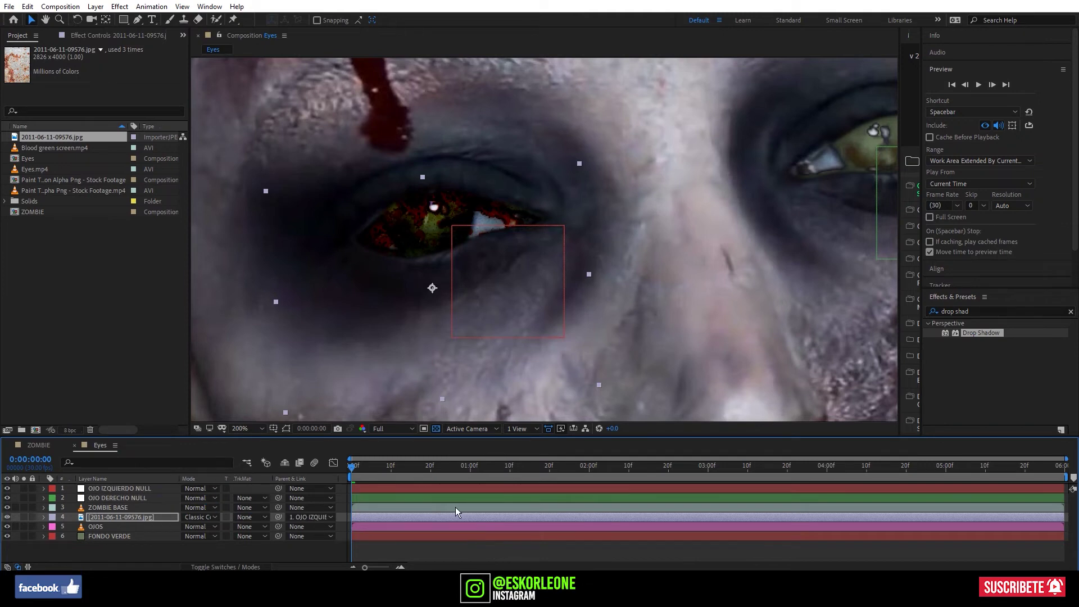
{"action": "scroll", "coordinate": [531, 201], "scroll_direction": "down", "scroll_amount": 1}
{"action": "scroll", "coordinate": [532, 202], "scroll_direction": "down", "scroll_amount": 1}
{"action": "key", "text": "h"}
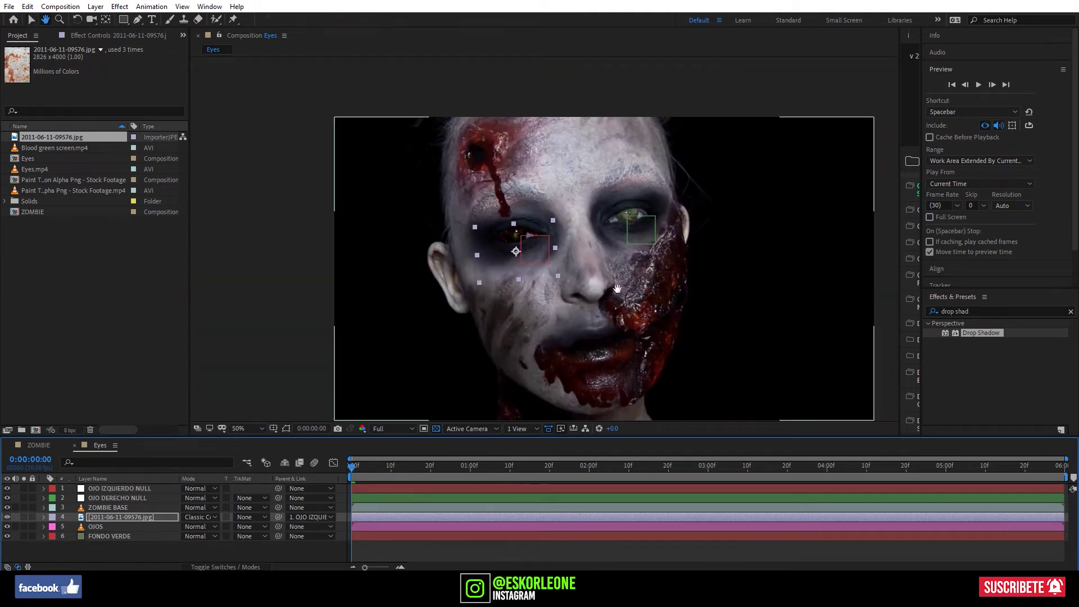
{"action": "left_click_drag", "start_coordinate": [617, 289], "coordinate": [548, 281]}
{"action": "key", "text": "v"}
{"action": "left_click", "coordinate": [824, 264]}
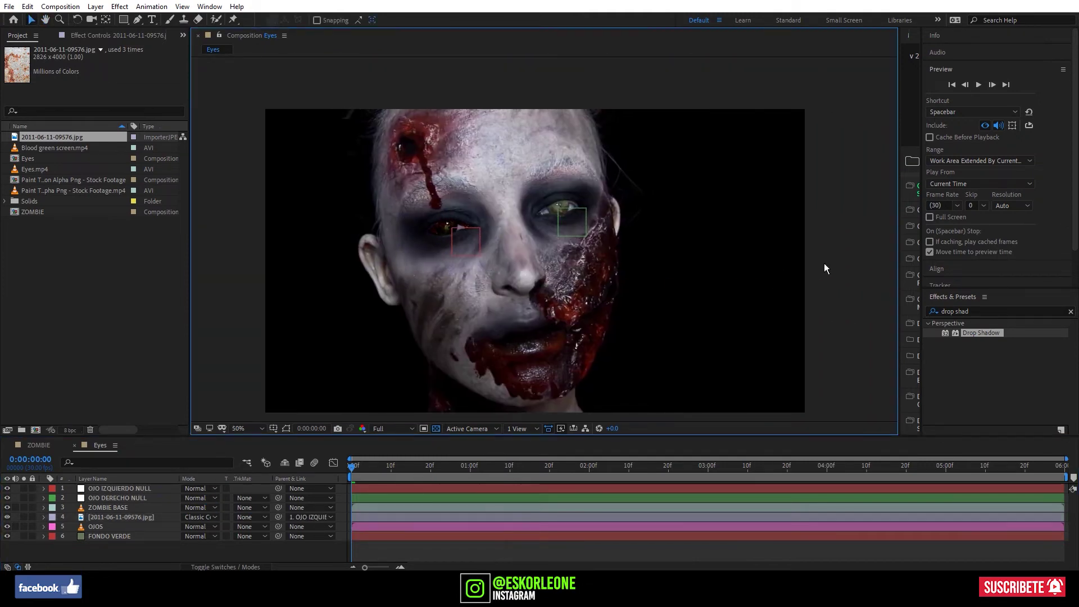
{"action": "scroll", "coordinate": [514, 211], "scroll_direction": "up", "scroll_amount": 1}
{"action": "left_click", "coordinate": [113, 517]}
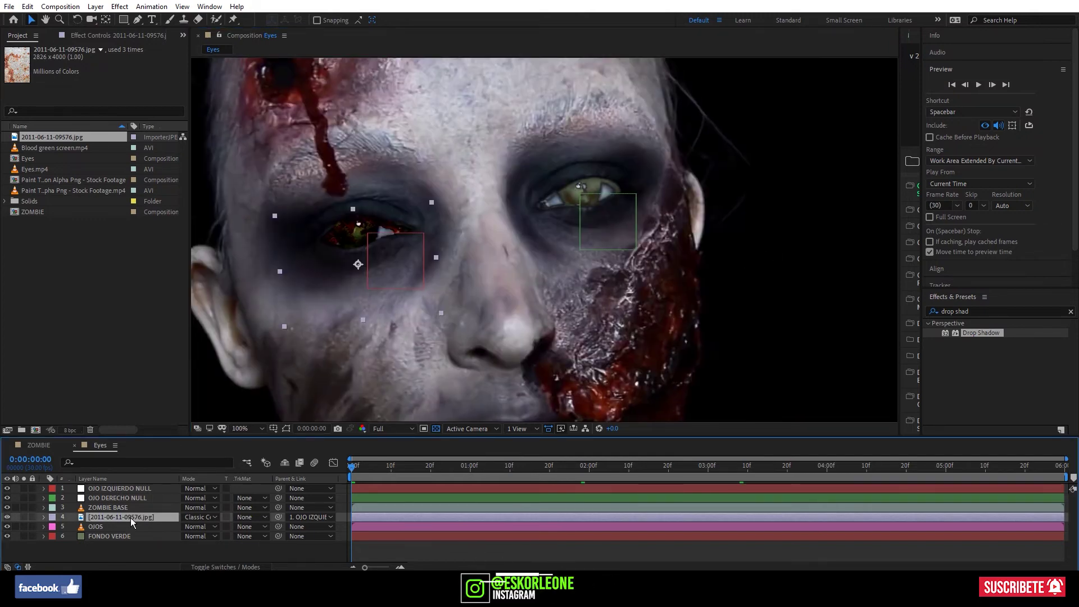
- Duplicate the eye texture layer and move the copy onto the right eye
{"action": "left_click", "coordinate": [27, 6]}
{"action": "left_click", "coordinate": [51, 137]}
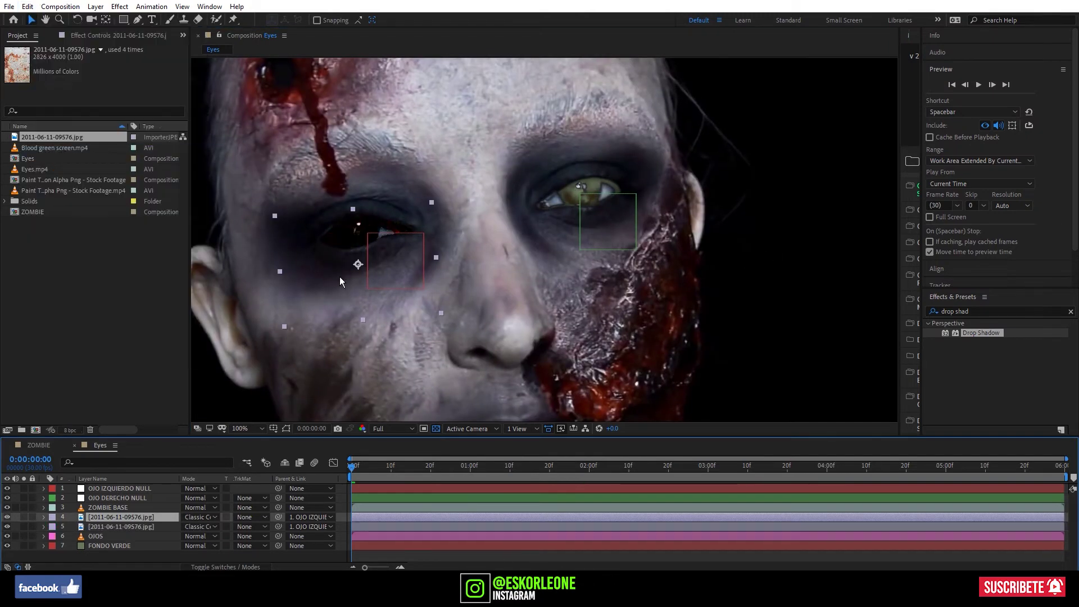
{"action": "left_click_drag", "start_coordinate": [340, 277], "coordinate": [539, 215]}
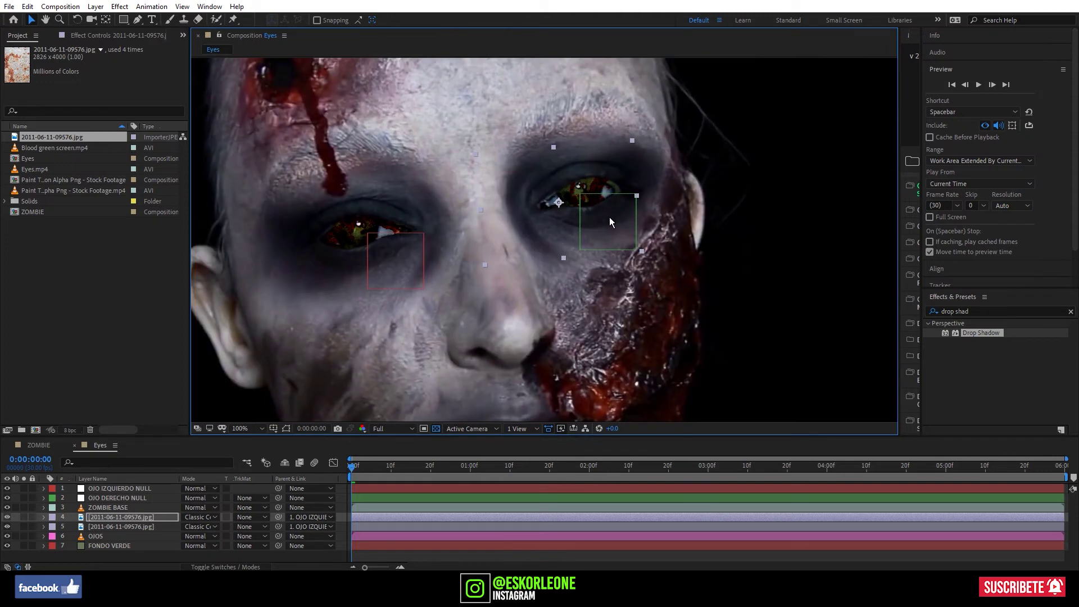
{"action": "mouse_move", "coordinate": [609, 221]}
{"action": "left_mouse_down"}
{"action": "mouse_move", "coordinate": [553, 236]}
{"action": "mouse_move", "coordinate": [552, 219]}
{"action": "left_mouse_up"}
- Rotate the right-eye texture to -104° and align it over the right eye
{"action": "left_click", "coordinate": [43, 517]}
{"action": "scroll", "coordinate": [54, 534], "scroll_direction": "down", "scroll_amount": 1}
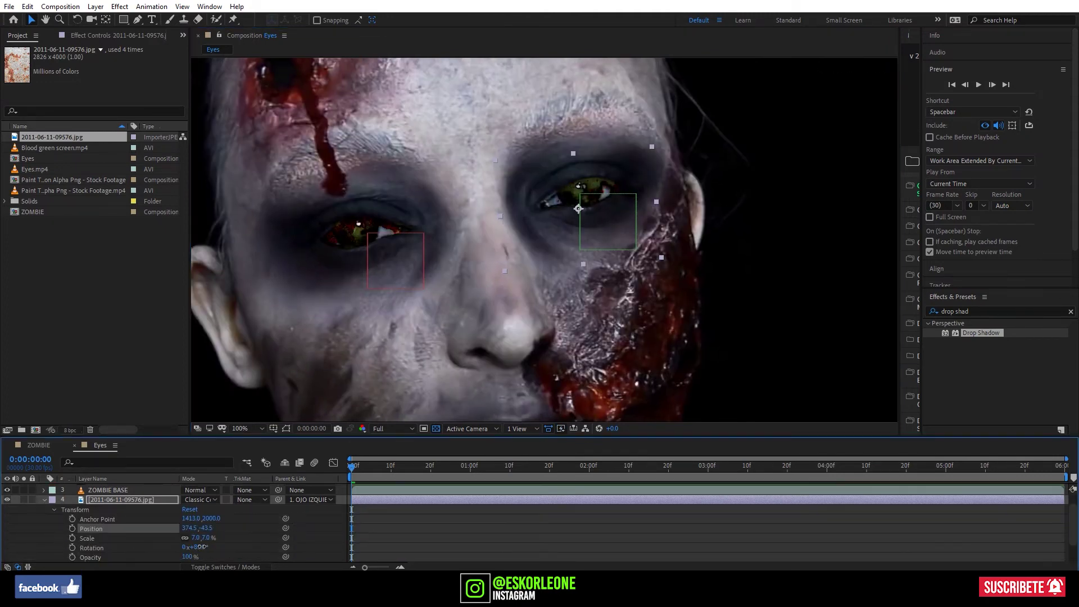
{"action": "left_click_drag", "start_coordinate": [201, 547], "coordinate": [142, 547]}
{"action": "key", "text": "period"}
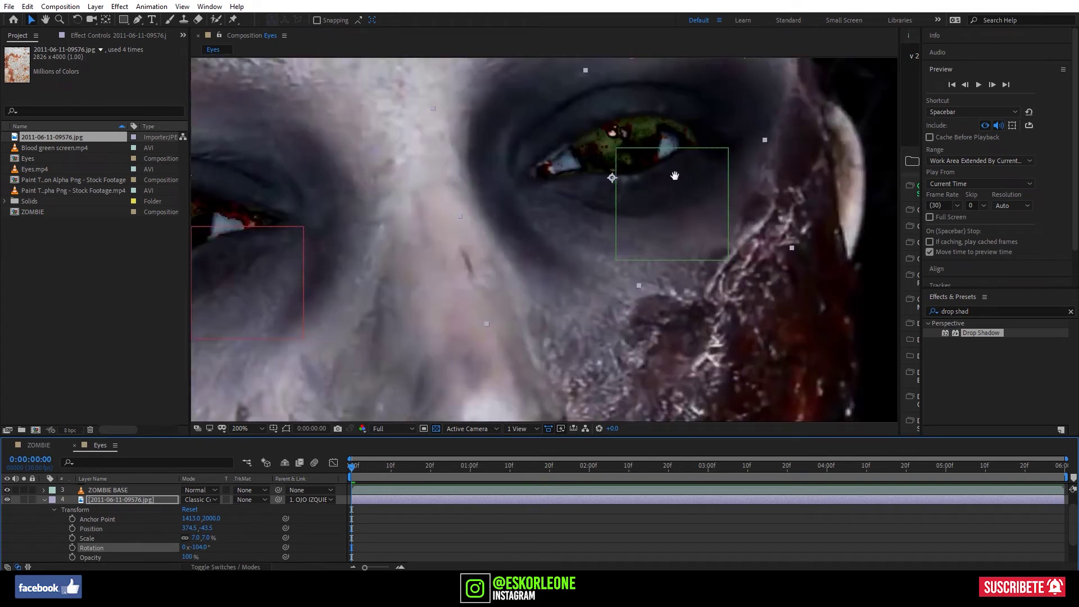
{"action": "left_click_drag", "start_coordinate": [674, 176], "coordinate": [610, 214]}
{"action": "mouse_move", "coordinate": [613, 239]}
{"action": "left_mouse_down"}
{"action": "mouse_move", "coordinate": [535, 156]}
{"action": "mouse_move", "coordinate": [546, 189]}
{"action": "left_mouse_up"}
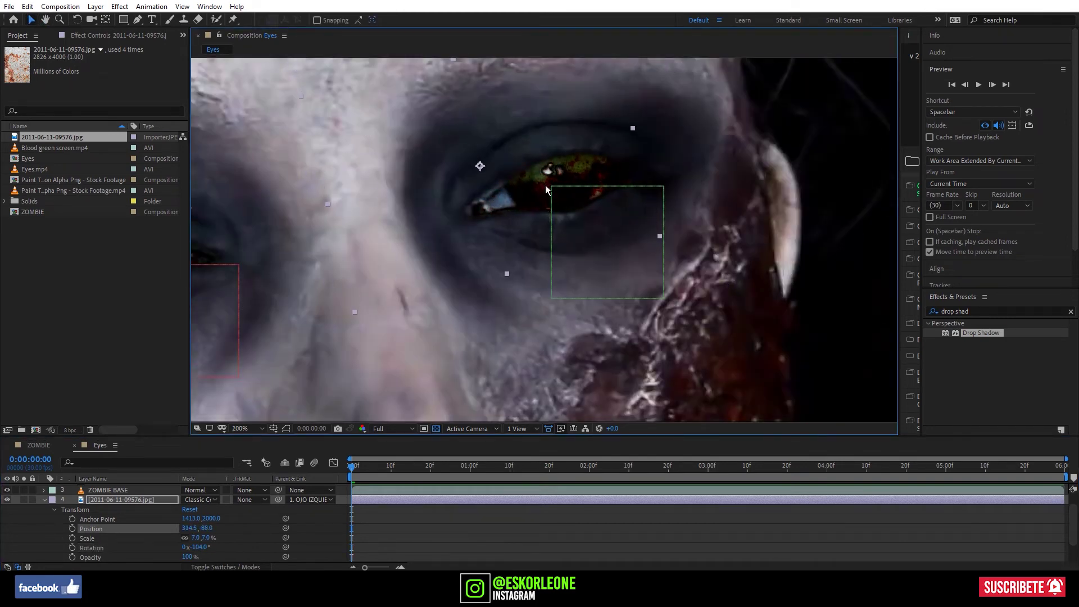
{"action": "key", "text": "comma"}
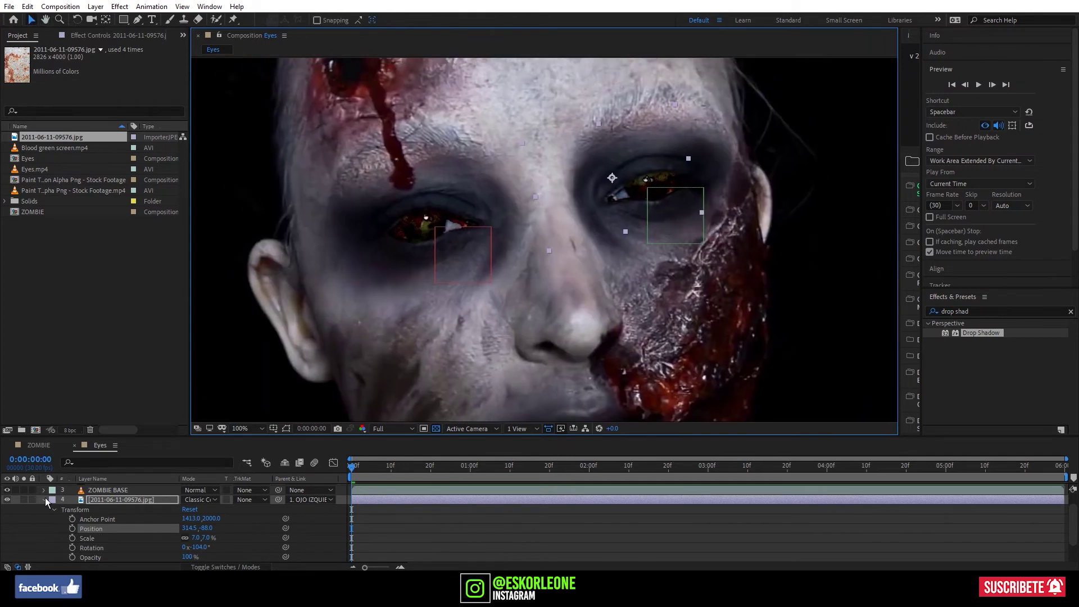
- Parent the right-eye texture to OJO DERECHO NULL and preview that it follows the eye
{"action": "left_click", "coordinate": [44, 500]}
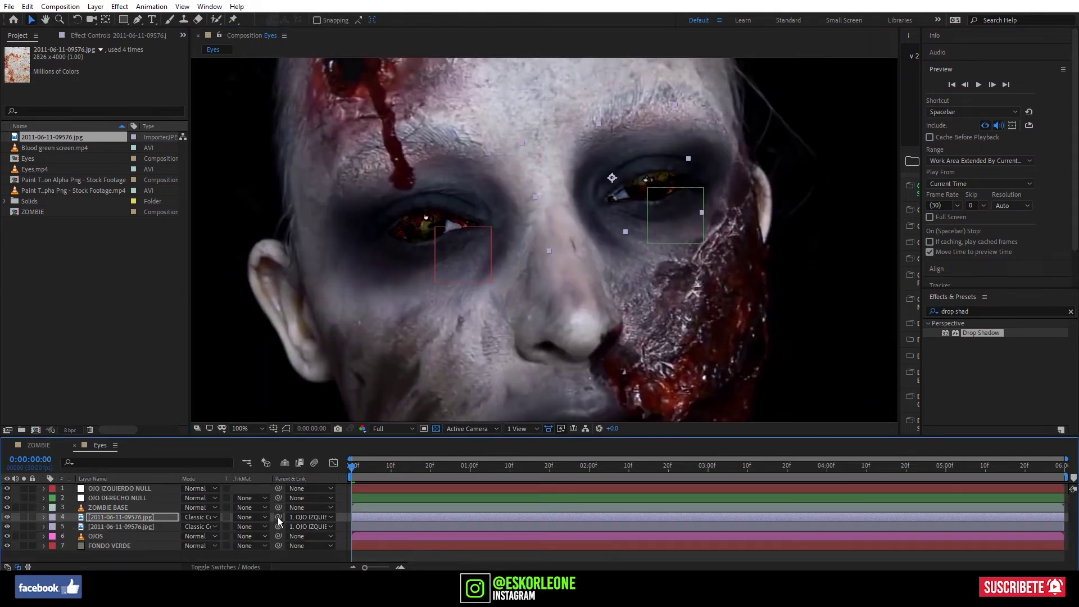
{"action": "left_click_drag", "start_coordinate": [277, 518], "coordinate": [118, 500]}
{"action": "left_click_drag", "start_coordinate": [365, 470], "coordinate": [558, 469]}
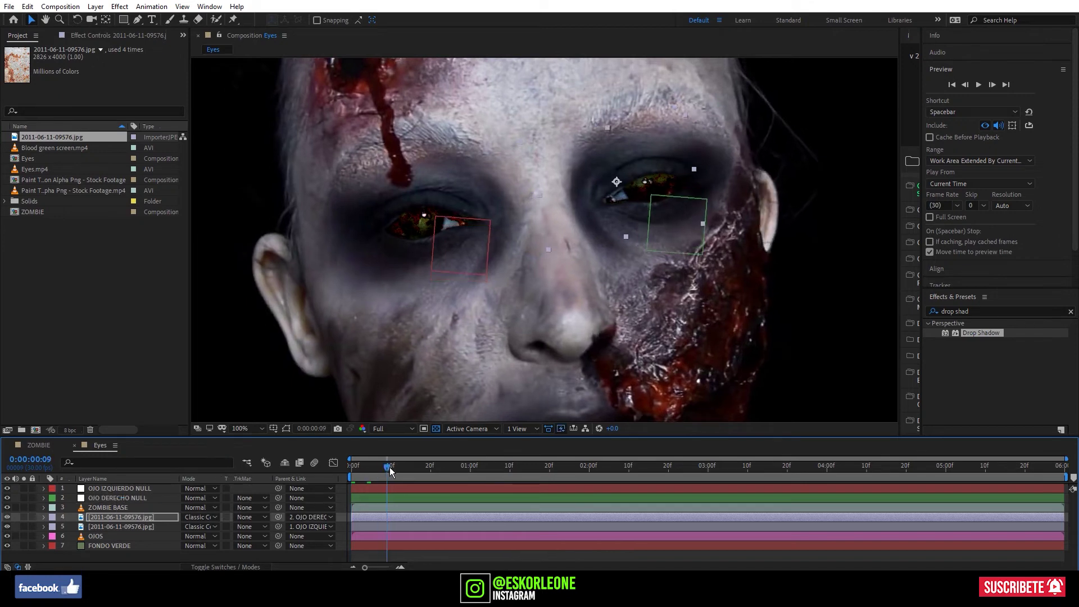
{"action": "scroll", "coordinate": [646, 253], "scroll_direction": "down", "scroll_amount": 2}
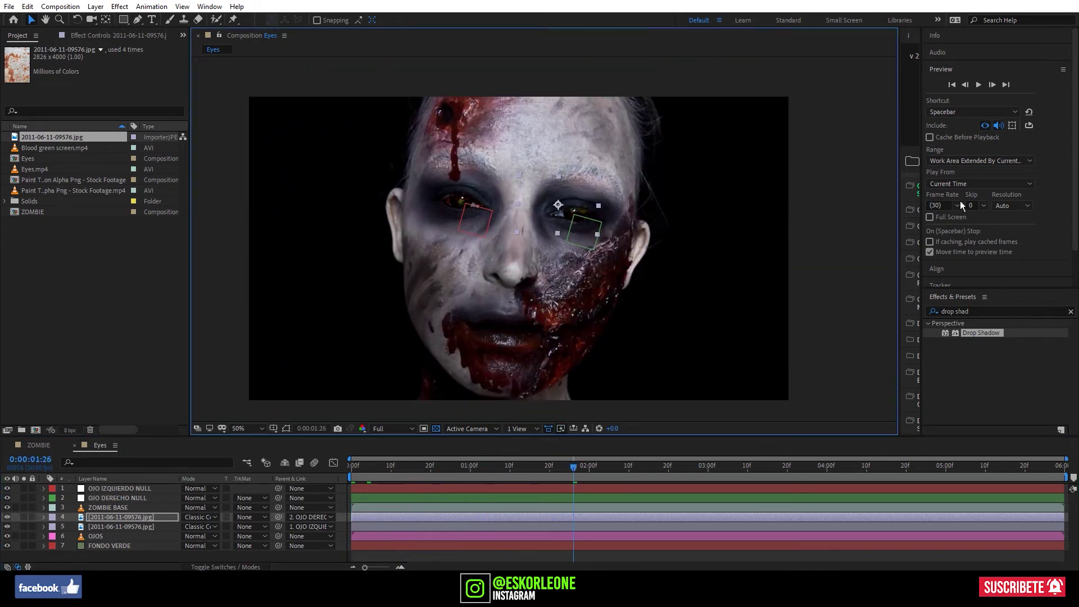
{"action": "left_click", "coordinate": [952, 85]}
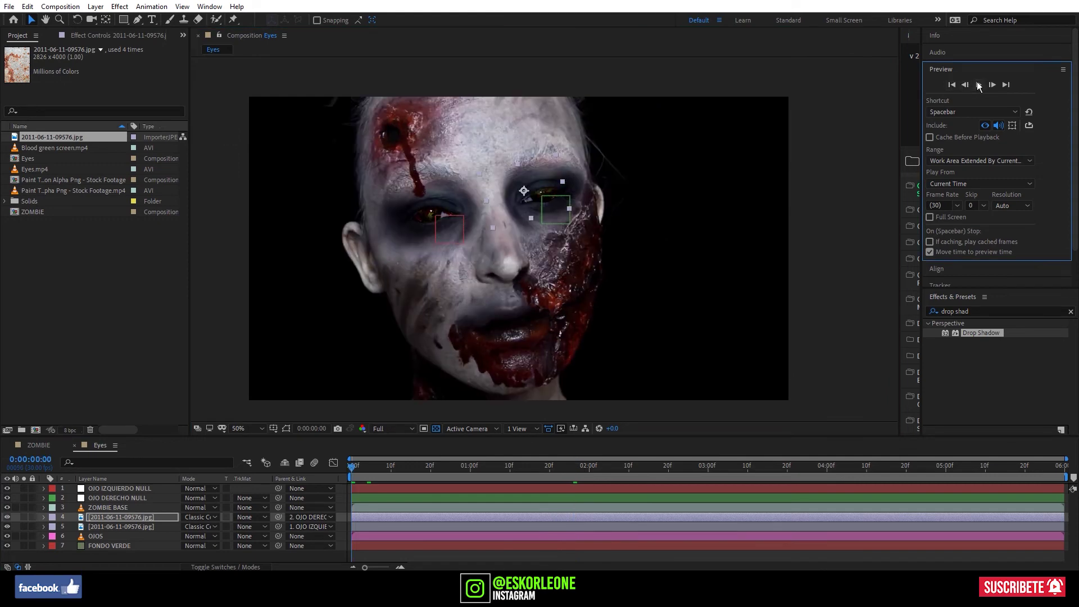
{"action": "left_click", "coordinate": [978, 85]}
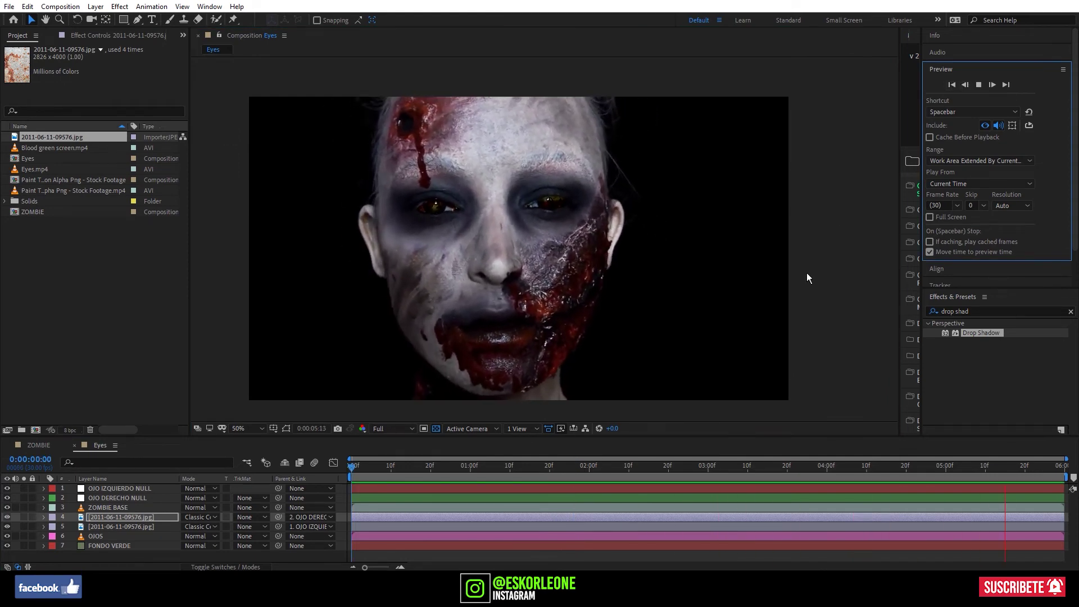
{"action": "left_click", "coordinate": [679, 235]}
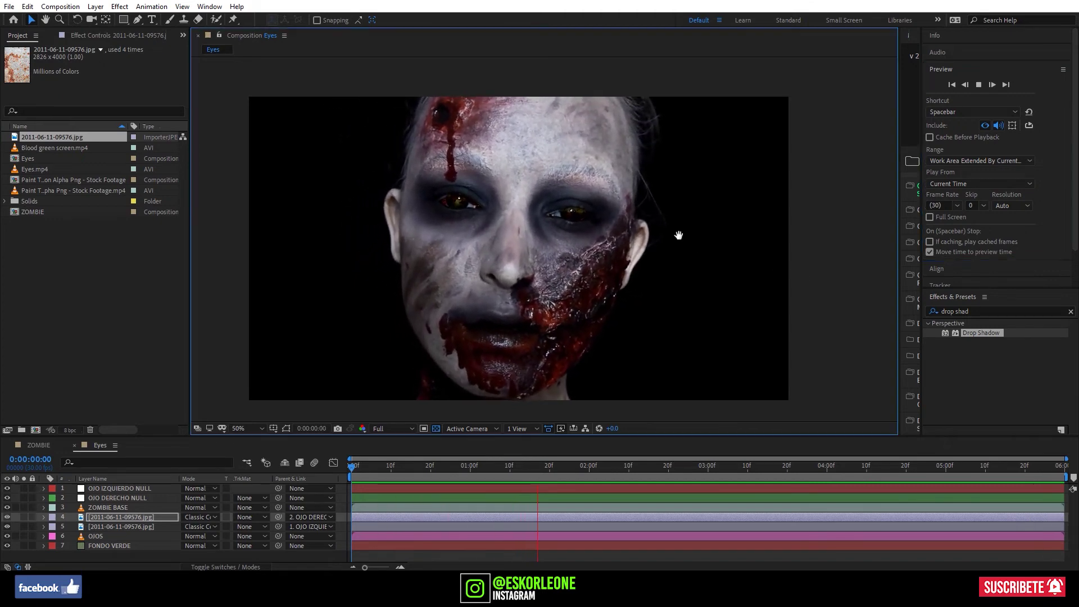
{"action": "scroll", "coordinate": [679, 235], "scroll_direction": "up", "scroll_amount": 2}
{"action": "key", "text": "space"}
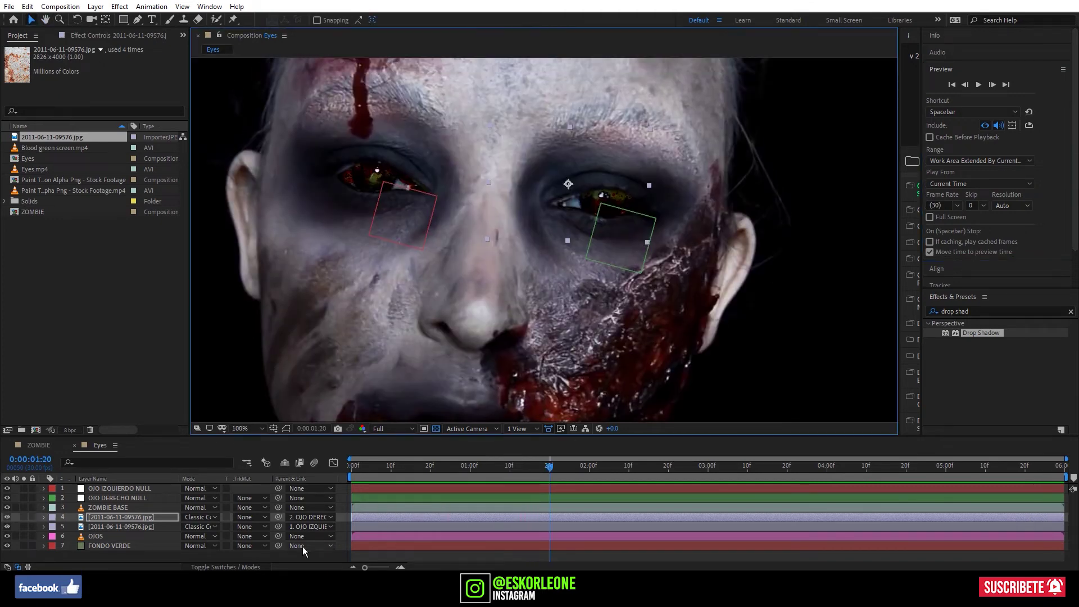
- Nudge the right-eye texture up-left, then select Blood green screen.mp4 in the project
{"action": "left_click", "coordinate": [156, 516]}
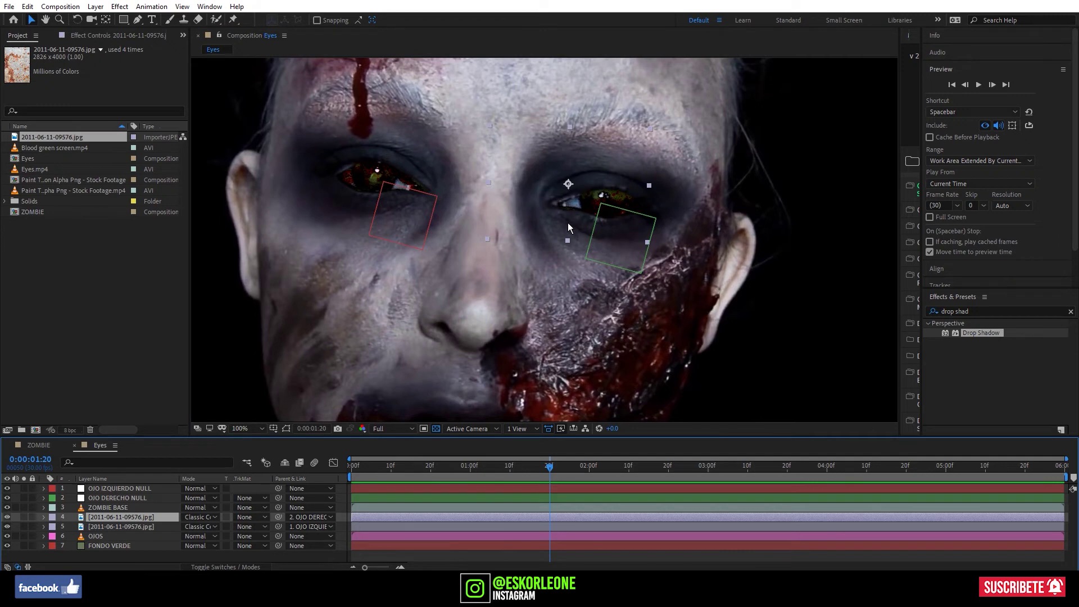
{"action": "left_click_drag", "start_coordinate": [568, 227], "coordinate": [572, 205]}
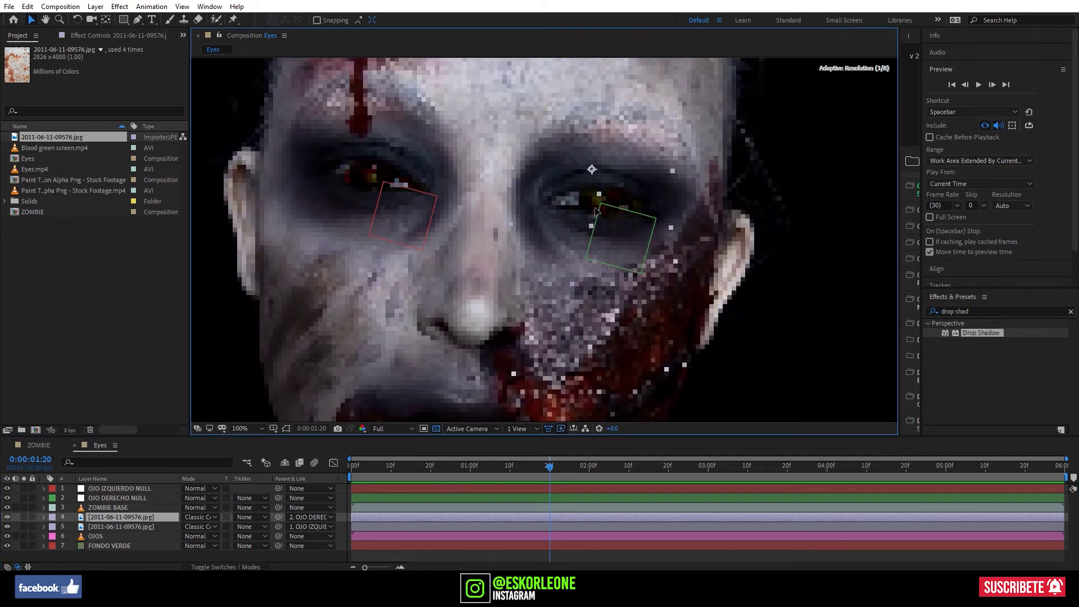
{"action": "mouse_move", "coordinate": [659, 197]}
{"action": "left_mouse_down"}
{"action": "mouse_move", "coordinate": [613, 184]}
{"action": "mouse_move", "coordinate": [628, 178]}
{"action": "left_mouse_up"}
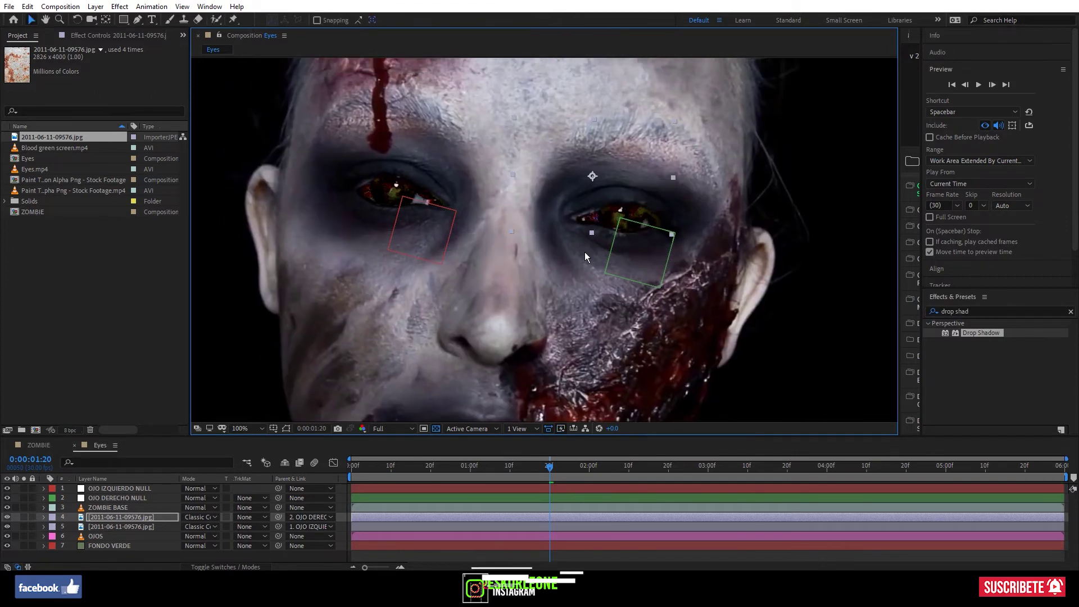
{"action": "left_click", "coordinate": [125, 292]}
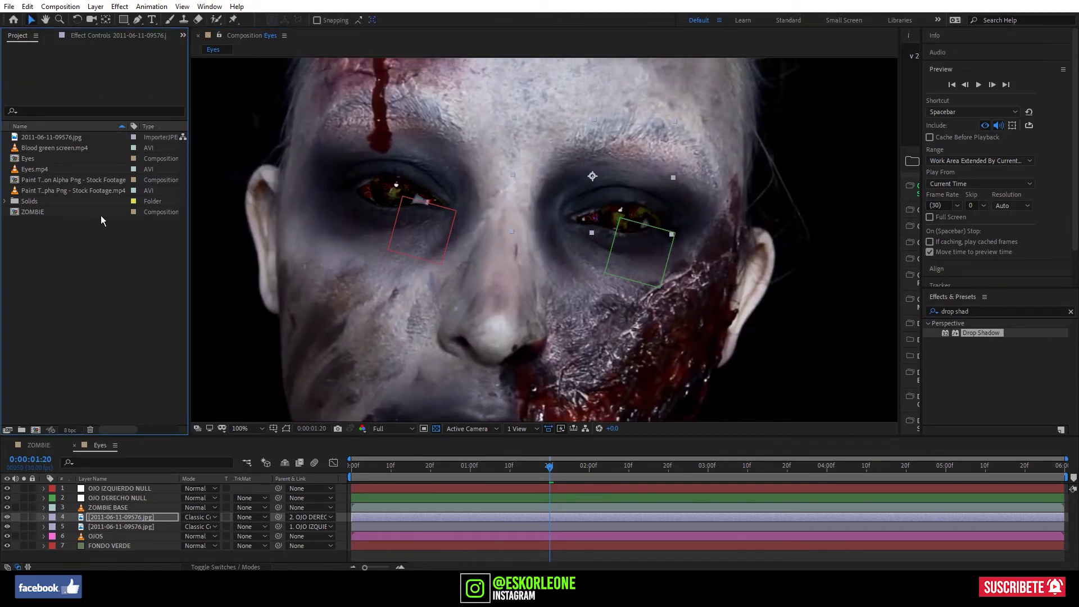
{"action": "left_click", "coordinate": [70, 149]}
{"action": "double_click", "coordinate": [56, 147]}
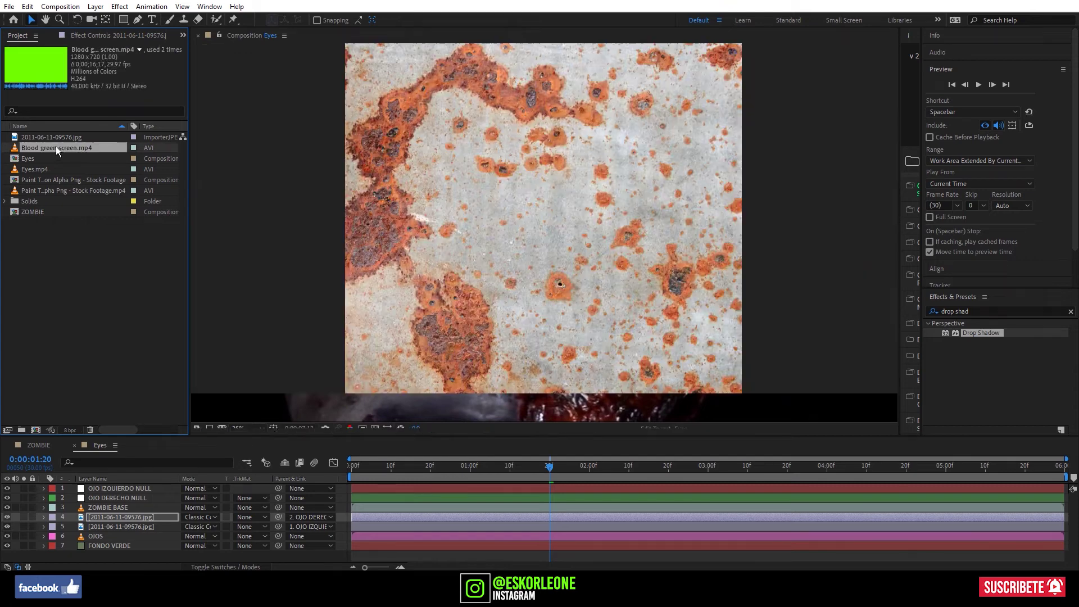
{"action": "key", "text": "period"}
{"action": "key", "text": "period"}
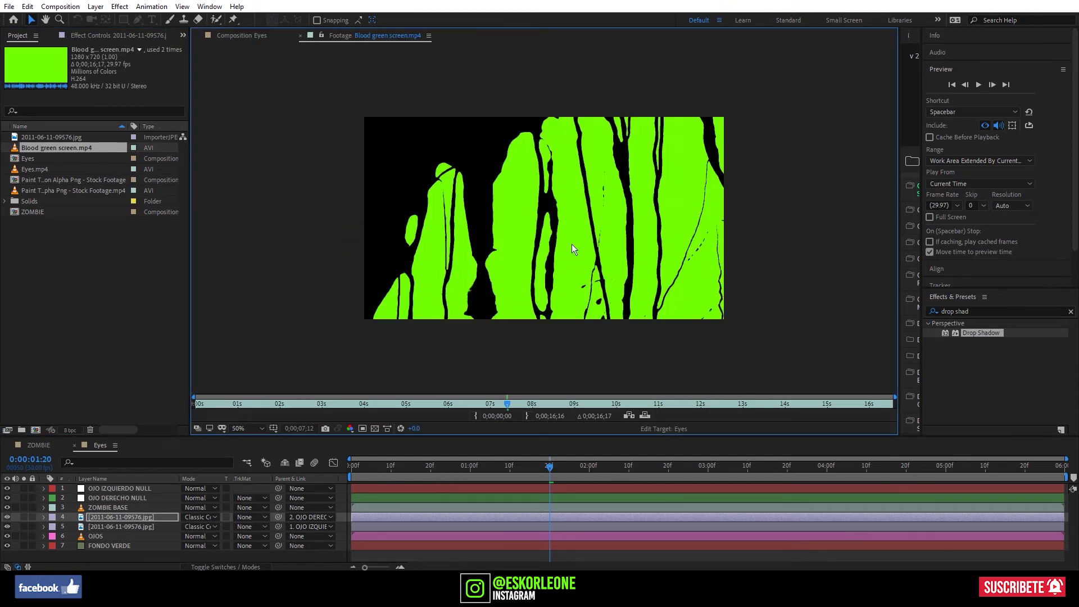
{"action": "left_click_drag", "start_coordinate": [553, 467], "coordinate": [566, 464]}
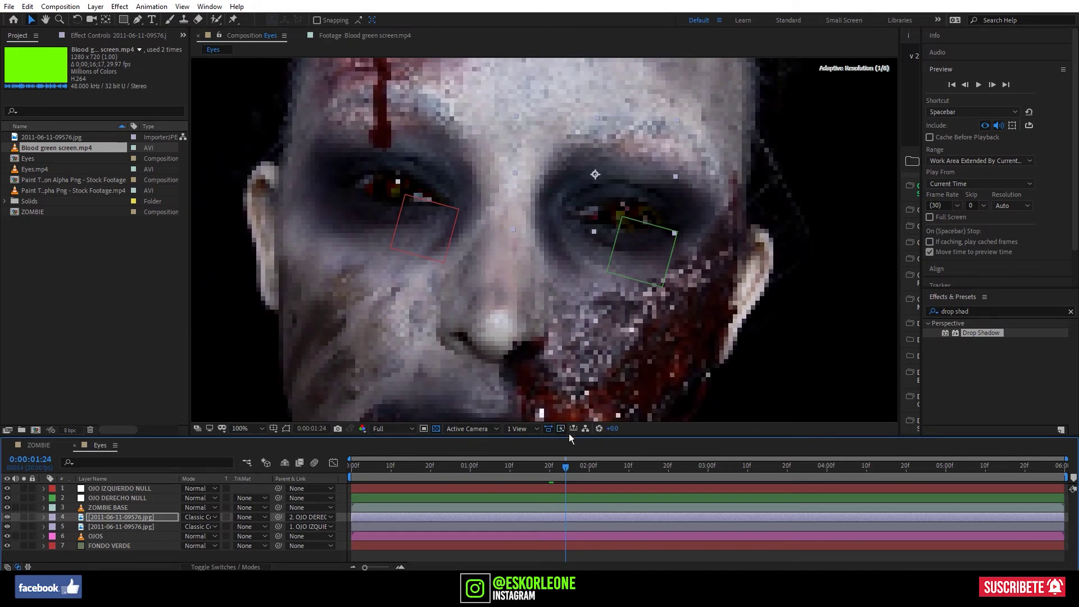
{"action": "left_click", "coordinate": [346, 37]}
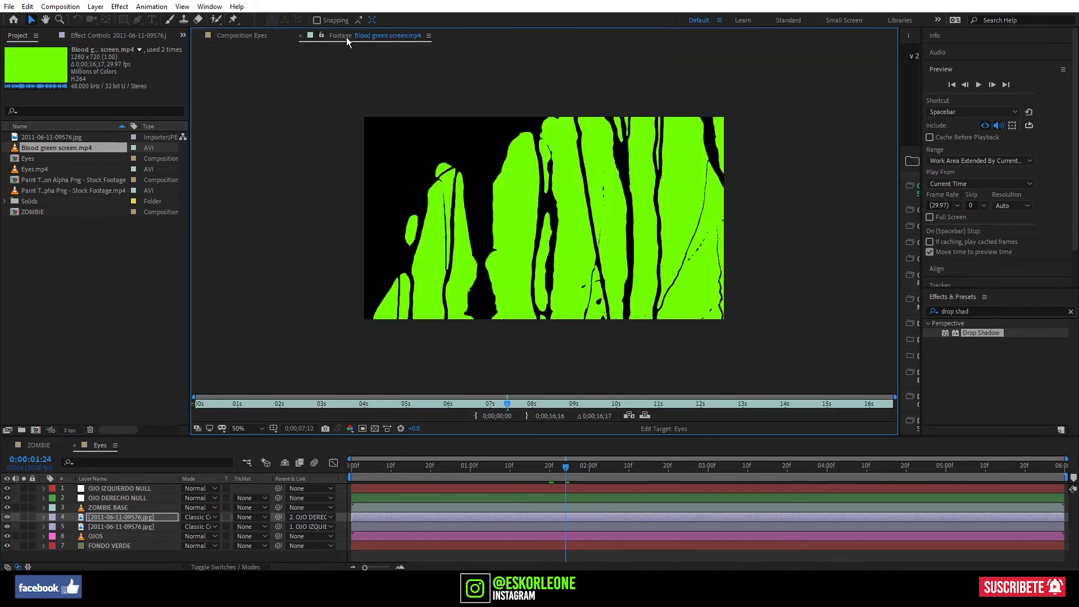
{"action": "mouse_move", "coordinate": [509, 406]}
{"action": "left_mouse_down"}
{"action": "mouse_move", "coordinate": [212, 393]}
{"action": "mouse_move", "coordinate": [634, 400]}
{"action": "left_mouse_up"}
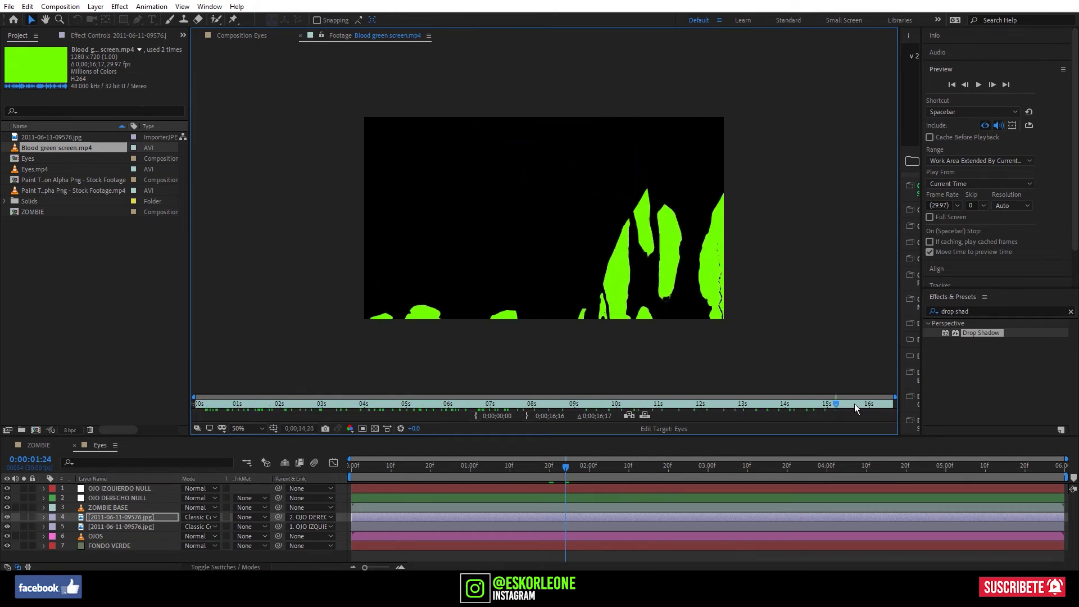
{"action": "mouse_move", "coordinate": [634, 400]}
{"action": "left_mouse_down"}
{"action": "mouse_move", "coordinate": [633, 389]}
{"action": "mouse_move", "coordinate": [251, 395]}
{"action": "left_mouse_up"}
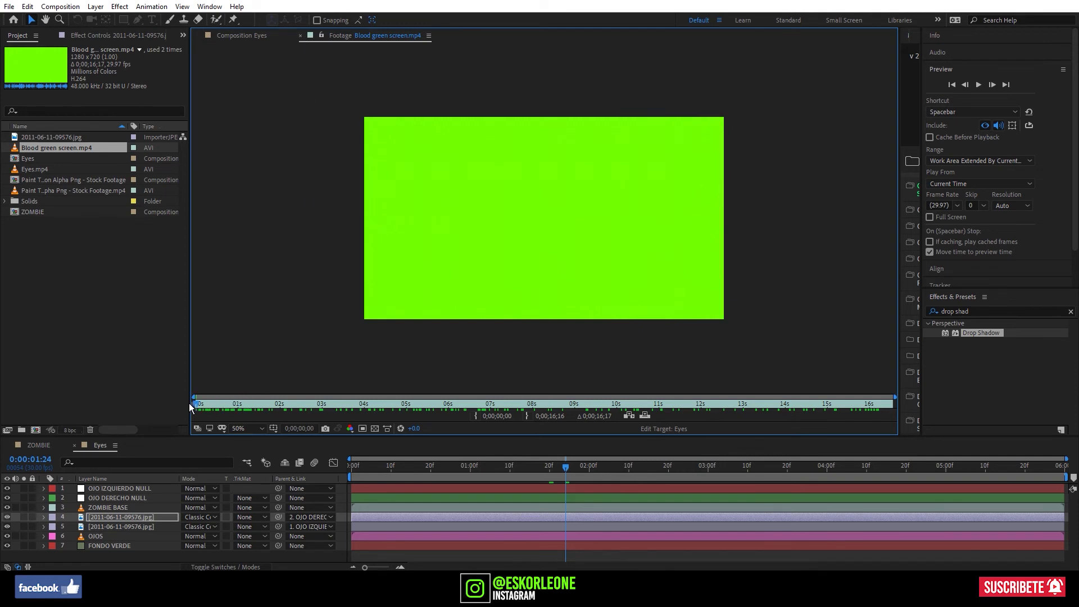
{"action": "left_click_drag", "start_coordinate": [250, 408], "coordinate": [336, 406]}
{"action": "left_click", "coordinate": [300, 36]}
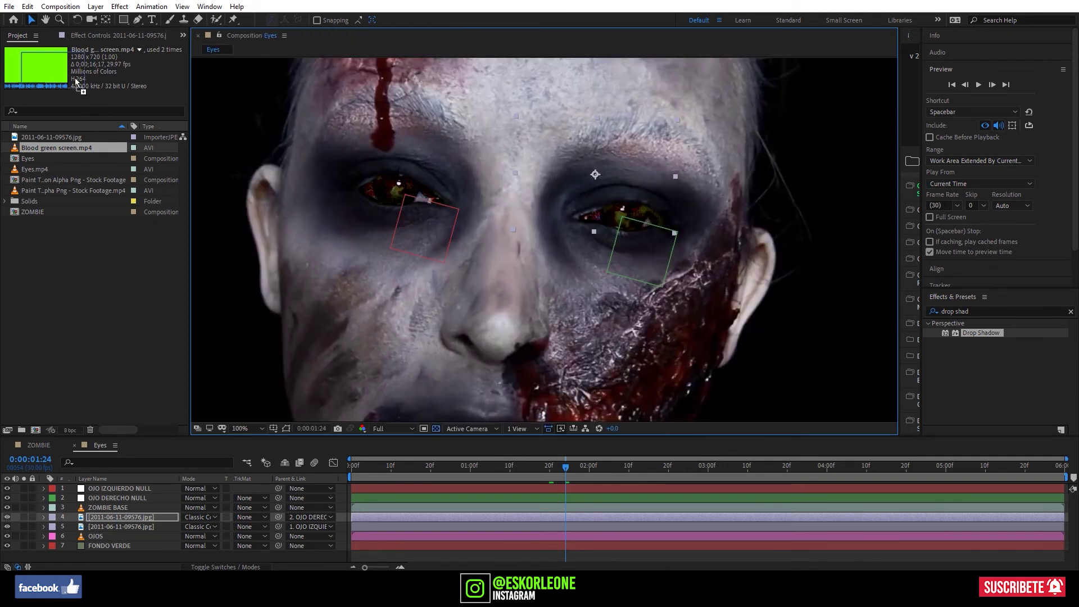
- Add Blood green screen.mp4 to the Eyes composition at 20% scale
{"action": "left_click_drag", "start_coordinate": [75, 79], "coordinate": [405, 213]}
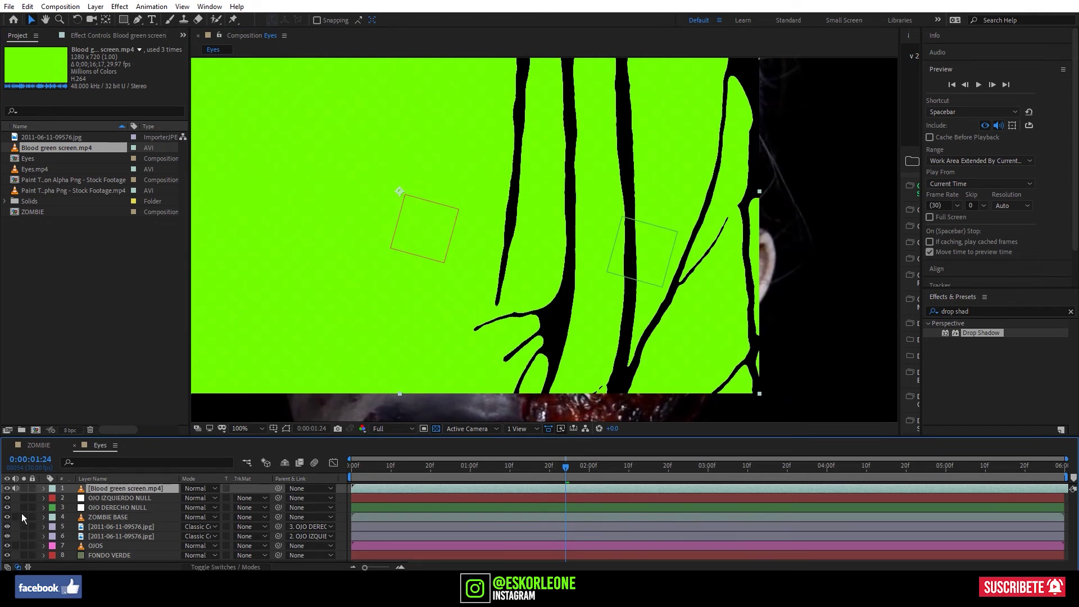
{"action": "left_click", "coordinate": [43, 489]}
{"action": "left_click", "coordinate": [54, 499]}
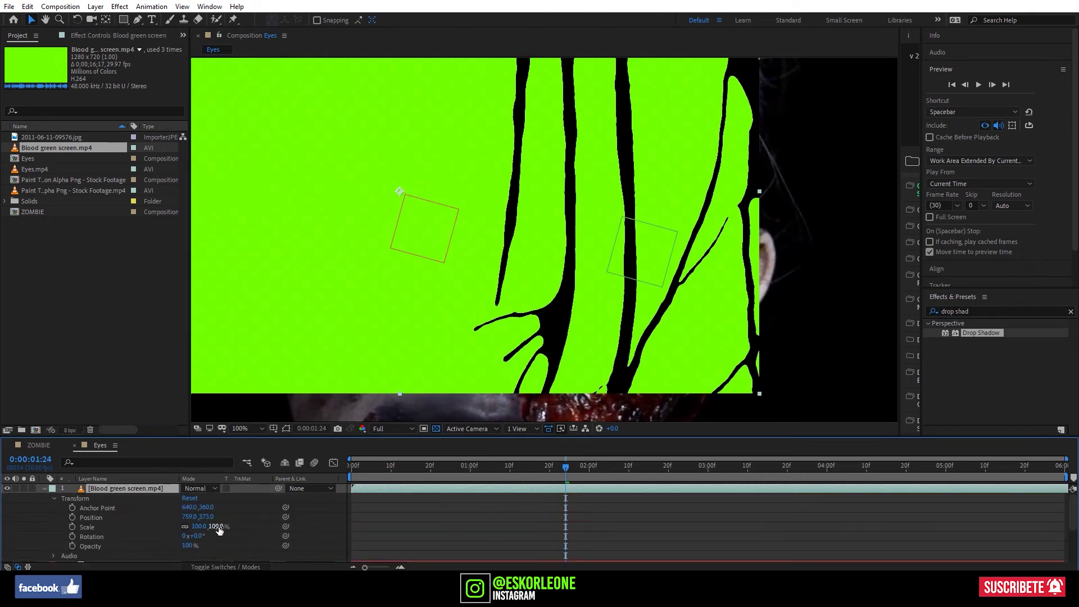
{"action": "left_click_drag", "start_coordinate": [169, 527], "coordinate": [166, 527]}
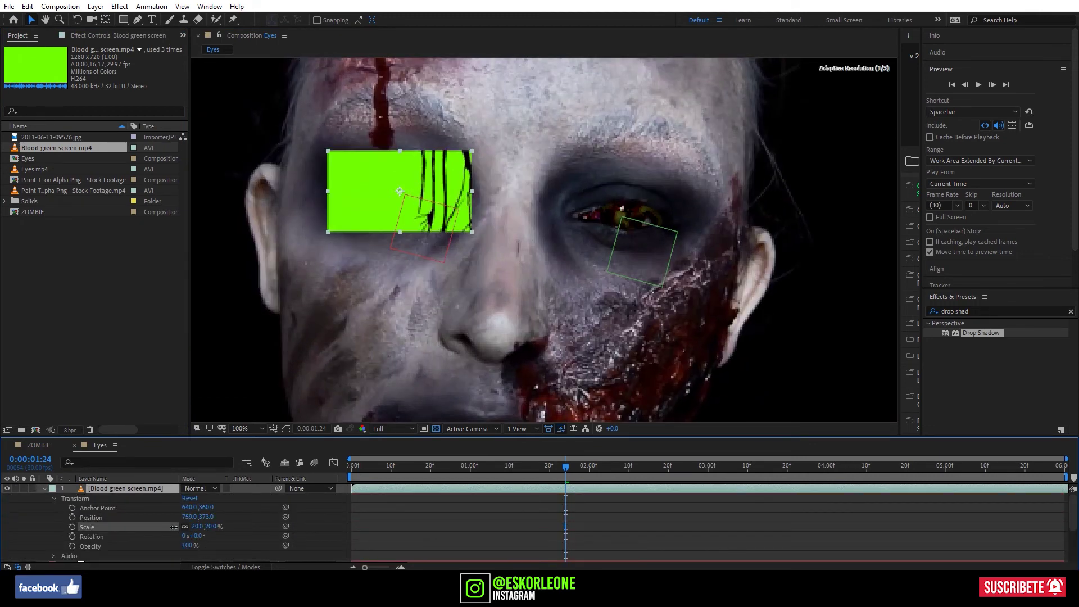
- Apply Keylight (1.2) to the blood layer from the Keying effects
{"action": "left_click", "coordinate": [117, 11]}
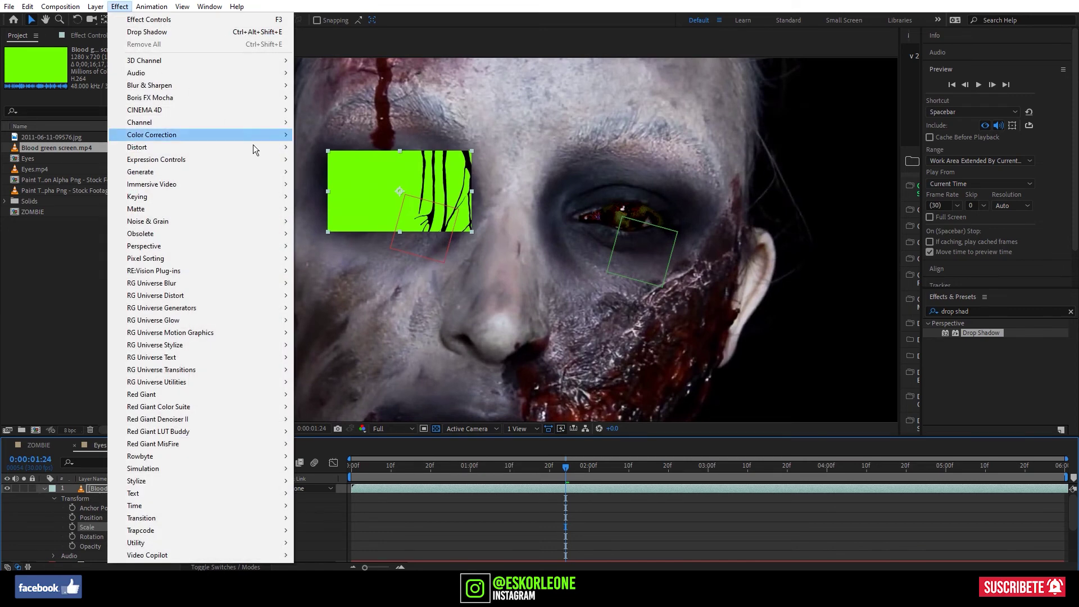
{"action": "mouse_move", "coordinate": [254, 196]}
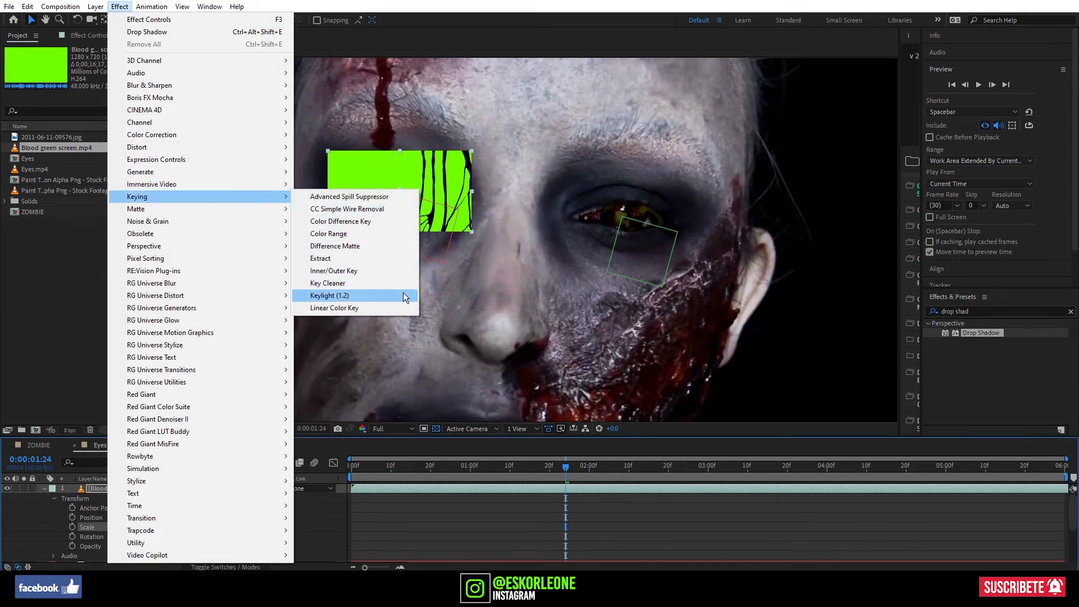
{"action": "left_click", "coordinate": [403, 294]}
- Key out the green with Keylight's eyedropper and add a Tint mapping black to FF0000
{"action": "left_click", "coordinate": [378, 175]}
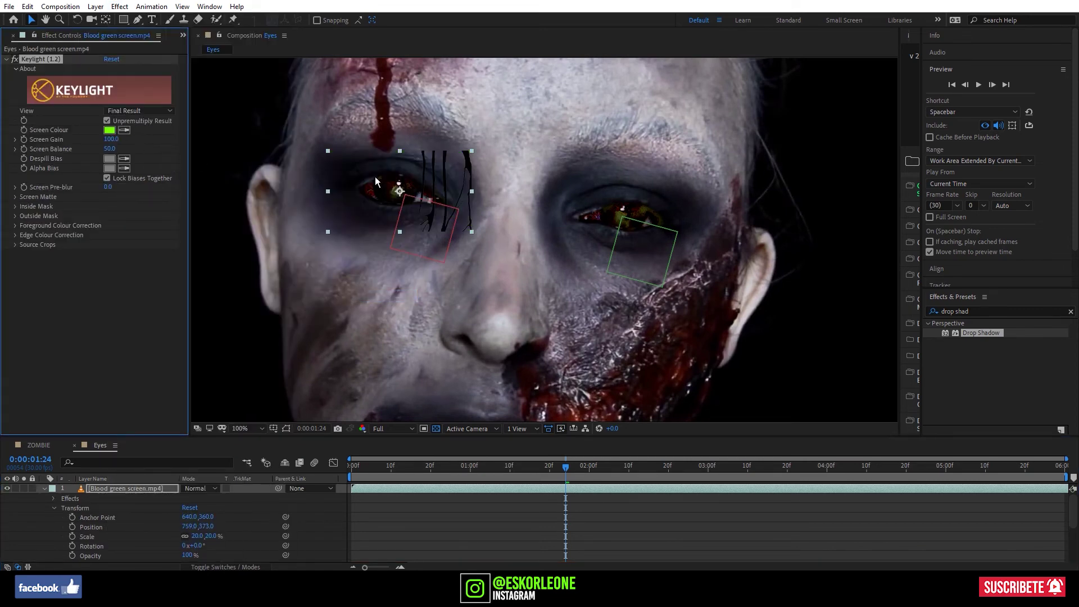
{"action": "scroll", "coordinate": [376, 177], "scroll_direction": "up", "scroll_amount": 1}
{"action": "key", "text": "ctrl+5"}
{"action": "type", "text": "tint"}
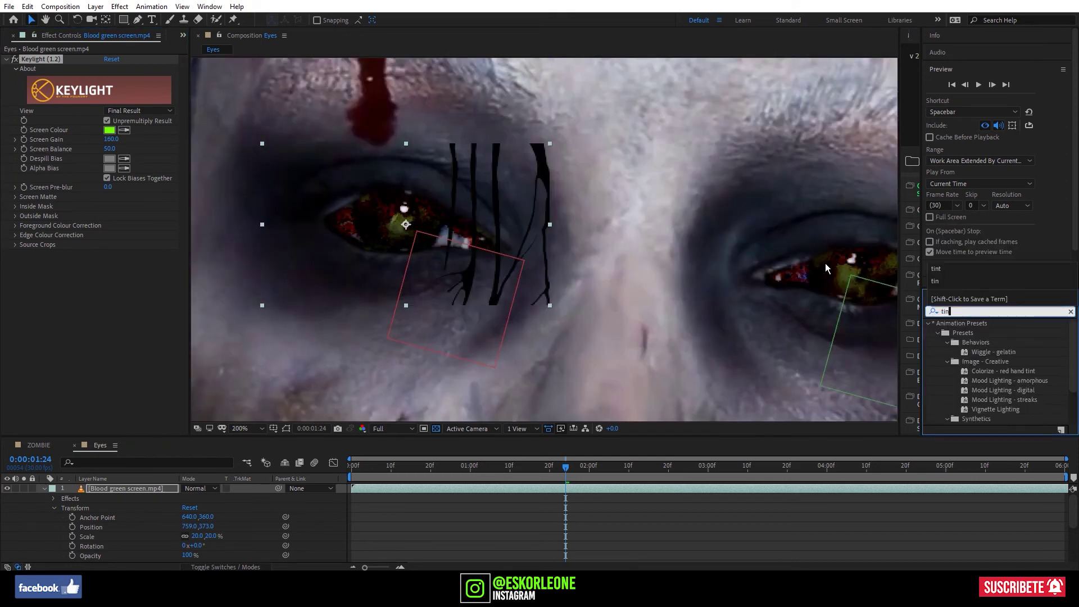
{"action": "left_click_drag", "start_coordinate": [968, 370], "coordinate": [524, 492]}
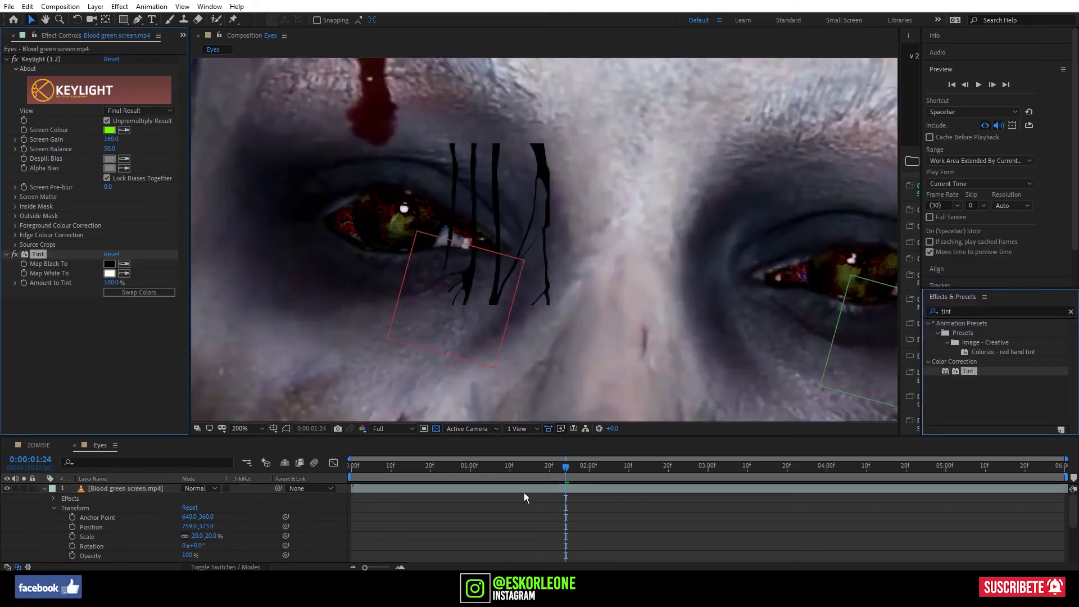
{"action": "left_click", "coordinate": [110, 265]}
{"action": "left_click_drag", "start_coordinate": [955, 120], "coordinate": [996, 77]}
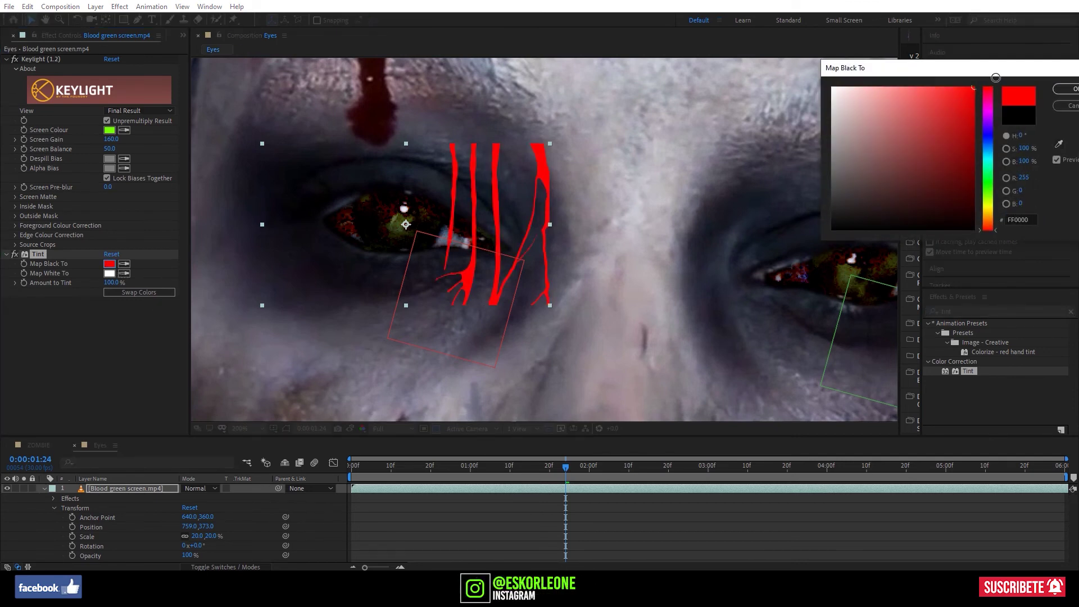
{"action": "left_click", "coordinate": [1060, 90]}
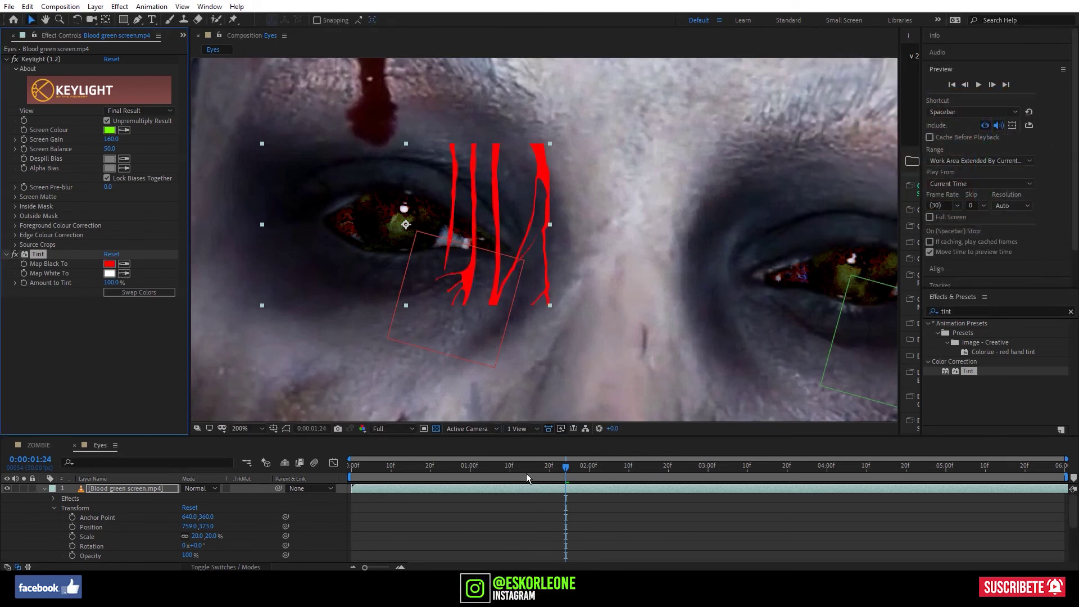
- Time-stretch the blood layer to a 50 factor so it plays twice as fast
{"action": "left_click_drag", "start_coordinate": [596, 471], "coordinate": [1073, 461]}
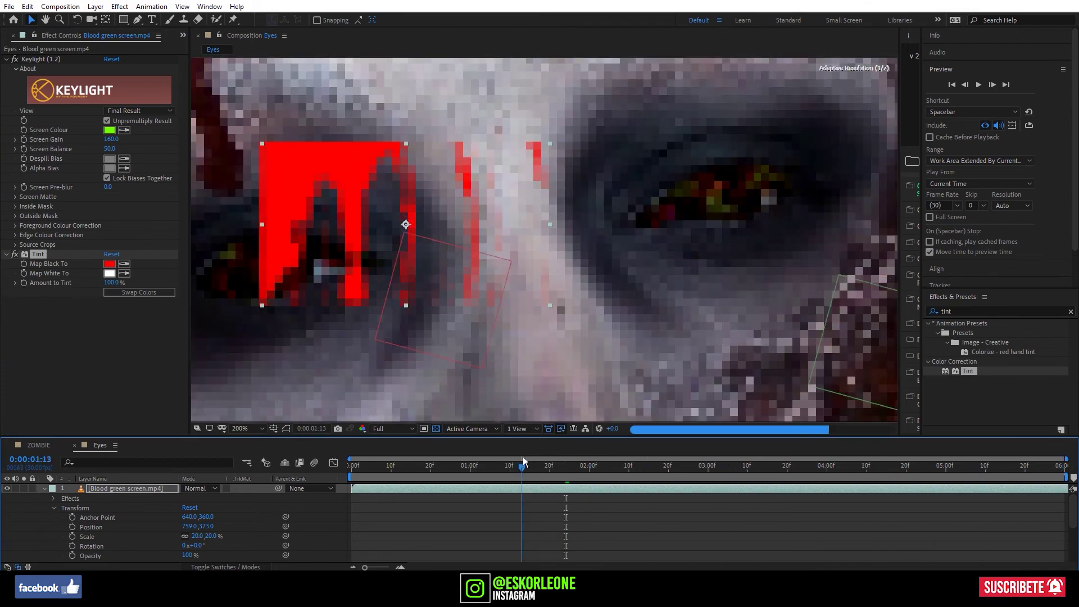
{"action": "left_click_drag", "start_coordinate": [1073, 460], "coordinate": [522, 467]}
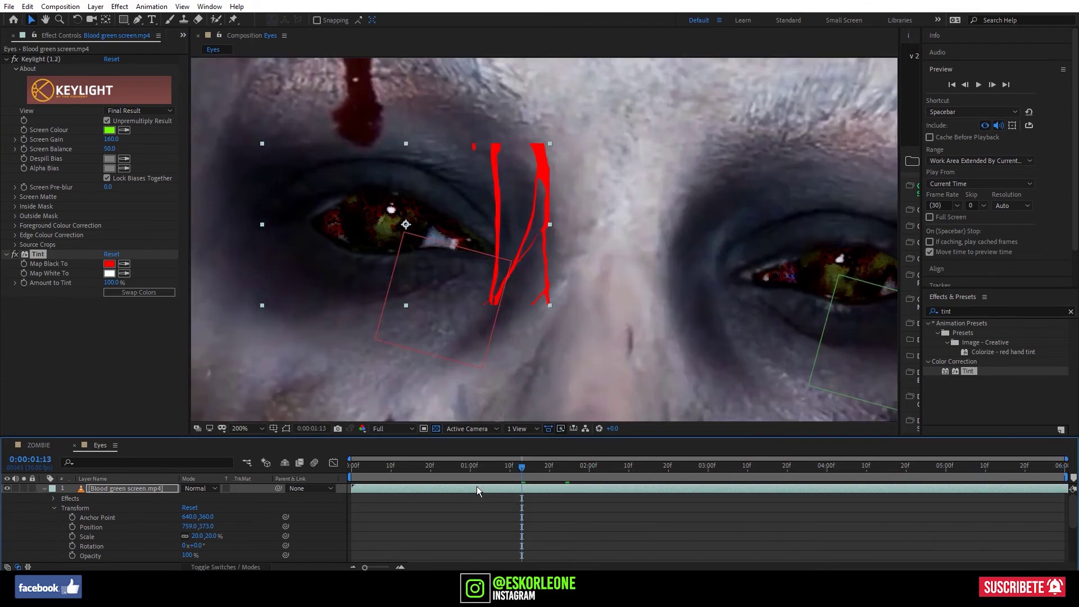
{"action": "right_click", "coordinate": [475, 487]}
{"action": "mouse_move", "coordinate": [526, 247]}
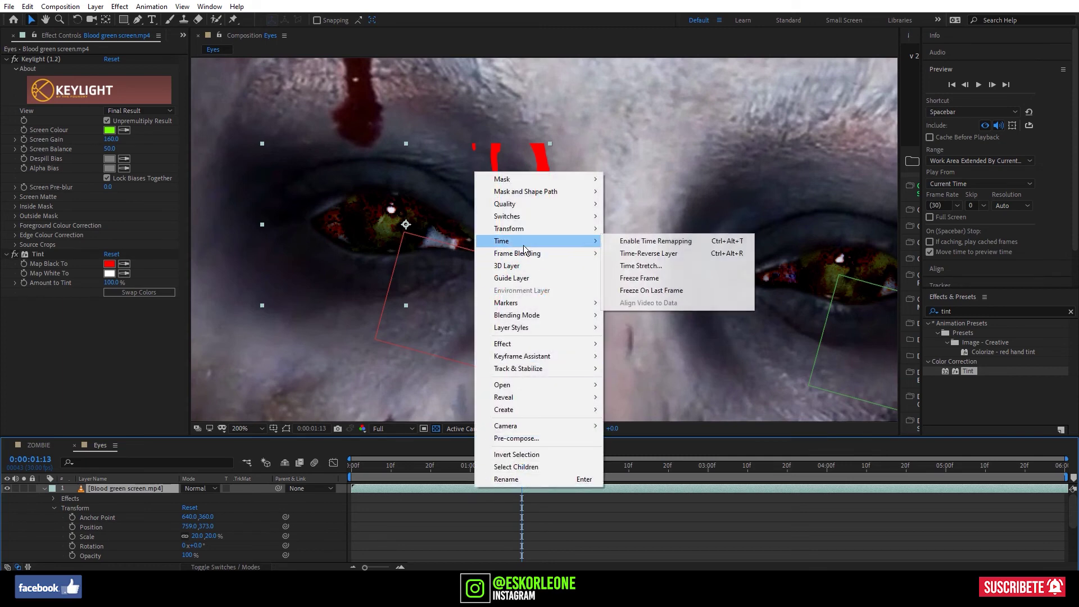
{"action": "left_click", "coordinate": [644, 265]}
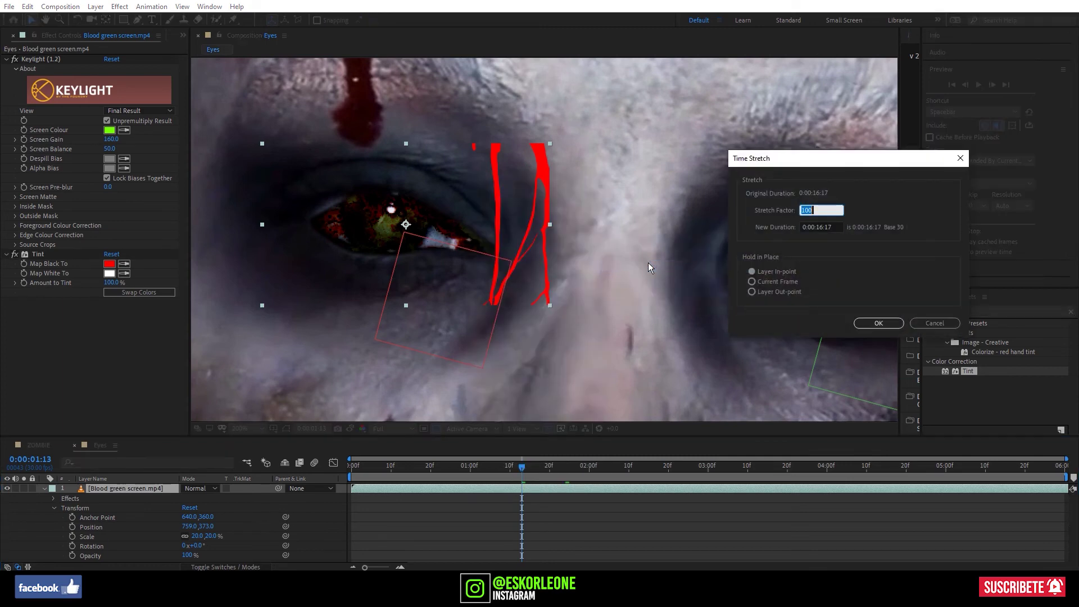
{"action": "type", "text": "50"}
{"action": "key", "text": "Return"}
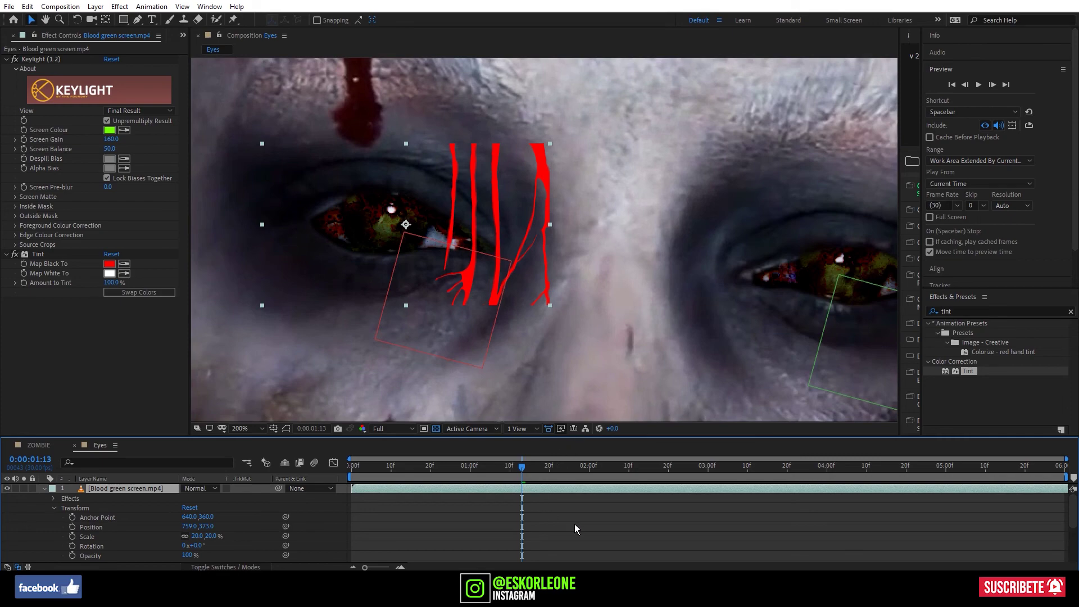
{"action": "key", "text": "Home"}
- At 0:00:02:29, move the blood layer below ZOMBIE BASE
{"action": "key", "text": "u"}
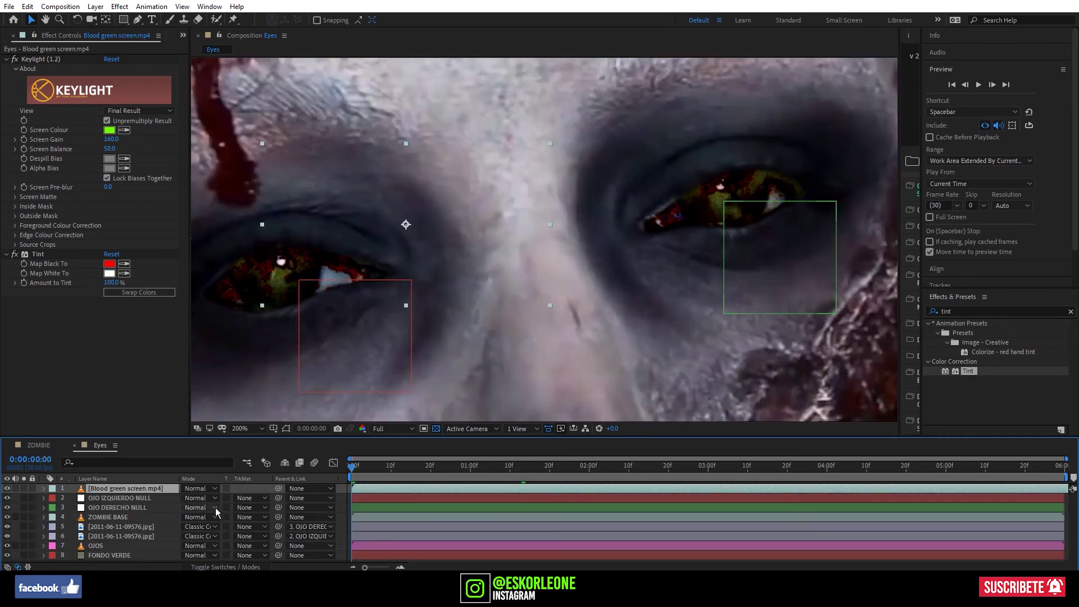
{"action": "left_click", "coordinate": [704, 472]}
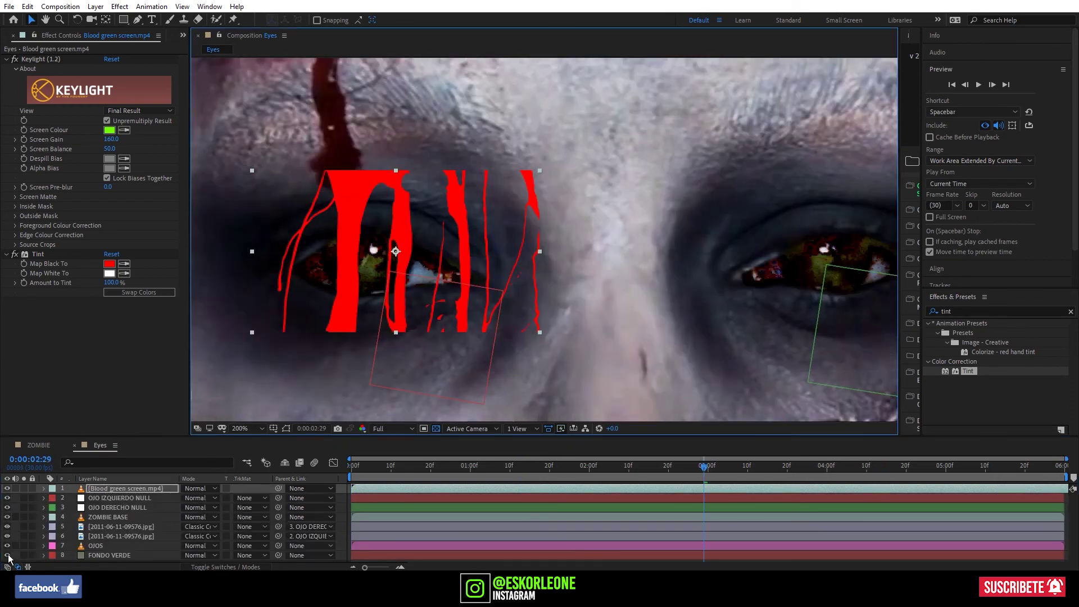
{"action": "left_click_drag", "start_coordinate": [112, 492], "coordinate": [113, 520]}
- Try several blend modes on the drips and settle on Linear Burn
{"action": "left_click", "coordinate": [200, 517]}
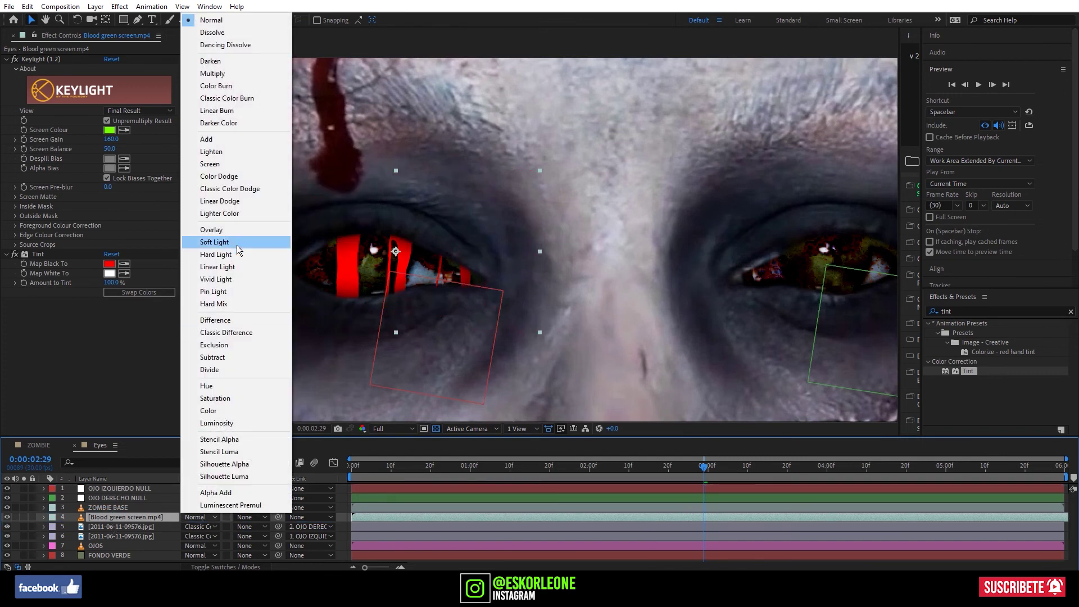
{"action": "left_click", "coordinate": [238, 245]}
{"action": "left_click", "coordinate": [200, 517]}
{"action": "left_click", "coordinate": [227, 98]}
{"action": "left_click", "coordinate": [199, 517]}
{"action": "left_click", "coordinate": [230, 188]}
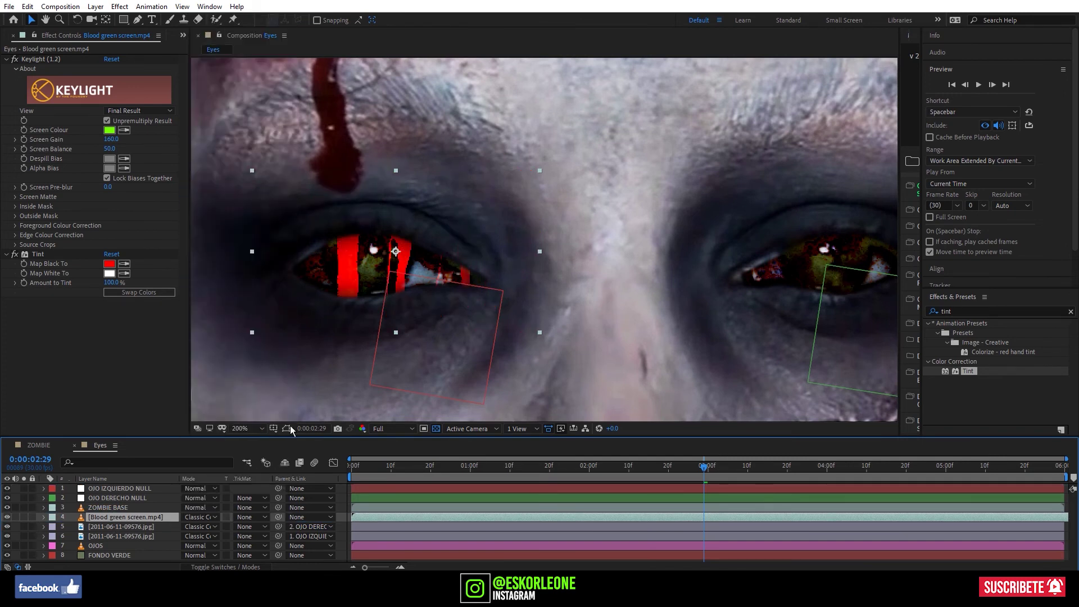
{"action": "left_click", "coordinate": [200, 517]}
{"action": "left_click", "coordinate": [247, 320]}
{"action": "left_click", "coordinate": [199, 517]}
{"action": "left_click", "coordinate": [226, 332]}
{"action": "left_click", "coordinate": [200, 517]}
{"action": "left_click", "coordinate": [235, 178]}
{"action": "left_click", "coordinate": [199, 517]}
{"action": "left_click", "coordinate": [217, 111]}
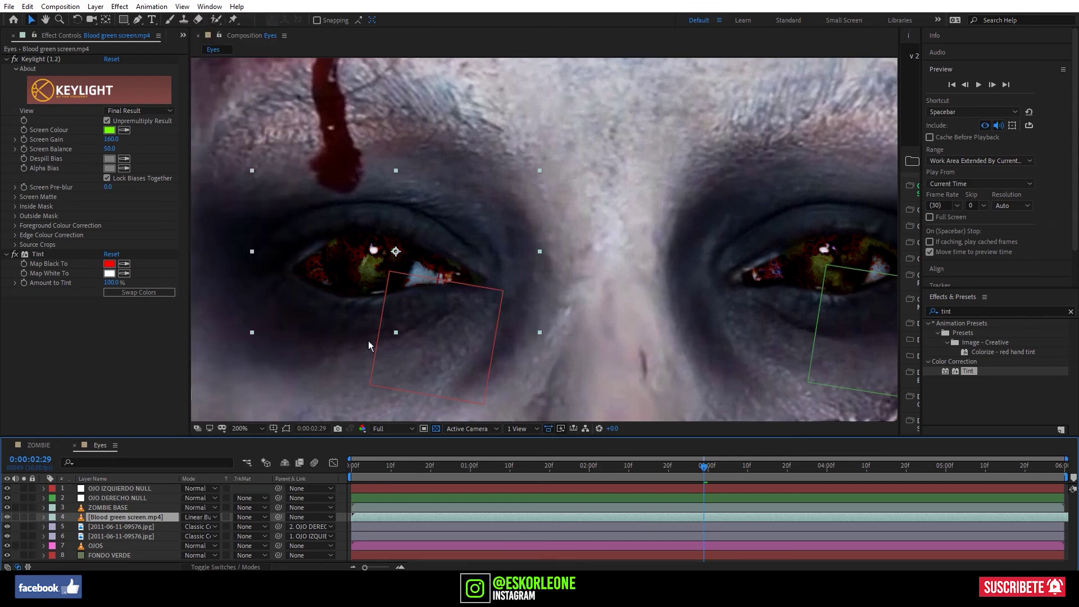
- Reposition the drips over the eye and parent them to OJO IZQUIERDO NULL
{"action": "left_click_drag", "start_coordinate": [425, 262], "coordinate": [444, 273]}
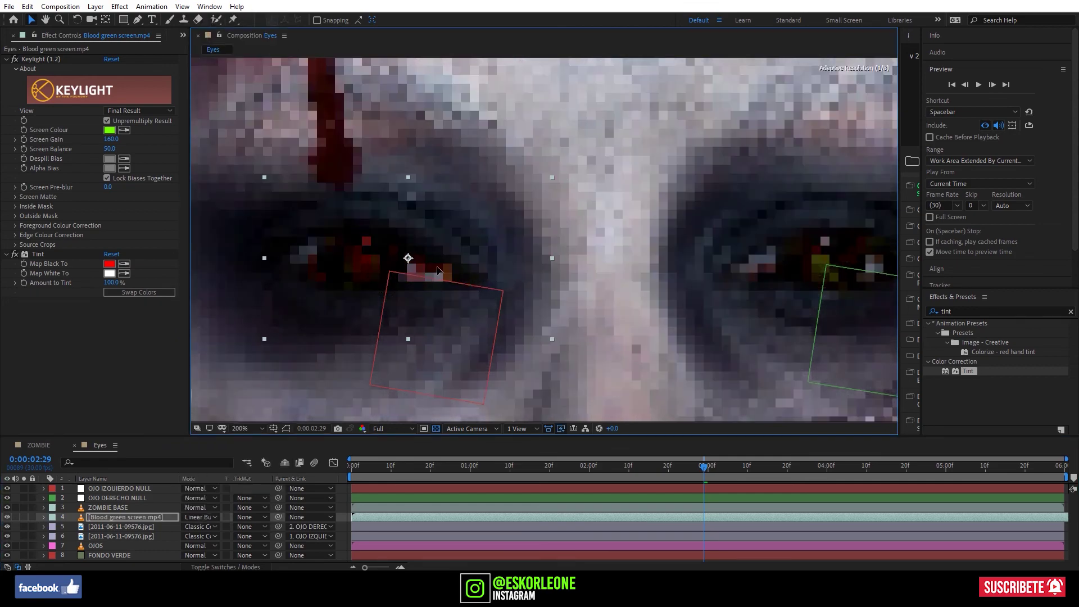
{"action": "mouse_move", "coordinate": [278, 517]}
{"action": "left_mouse_down"}
{"action": "mouse_move", "coordinate": [148, 532]}
{"action": "mouse_move", "coordinate": [136, 491]}
{"action": "left_mouse_up"}
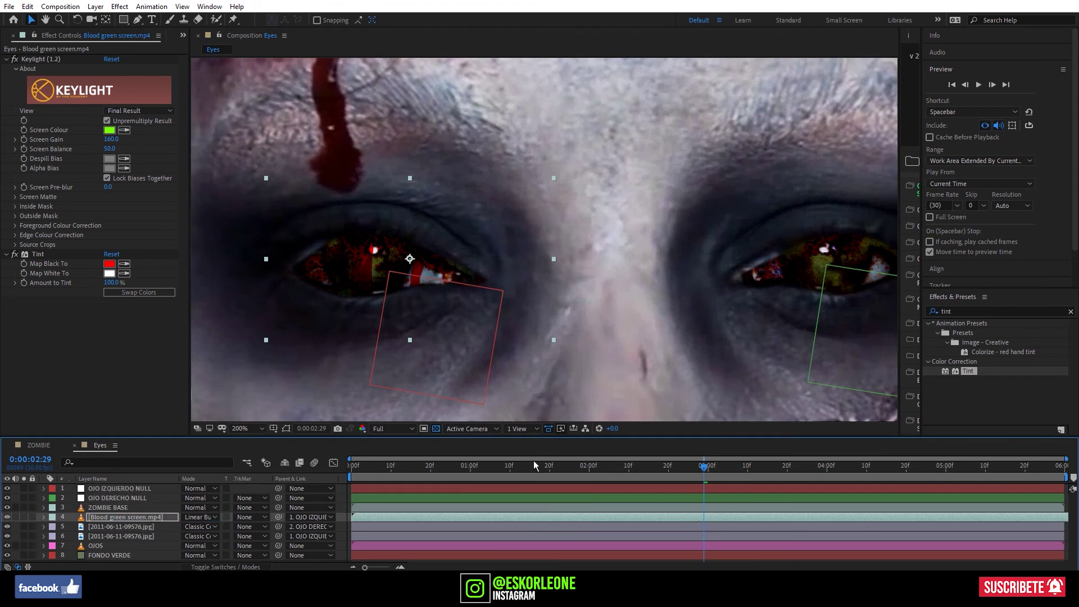
{"action": "left_click", "coordinate": [503, 467]}
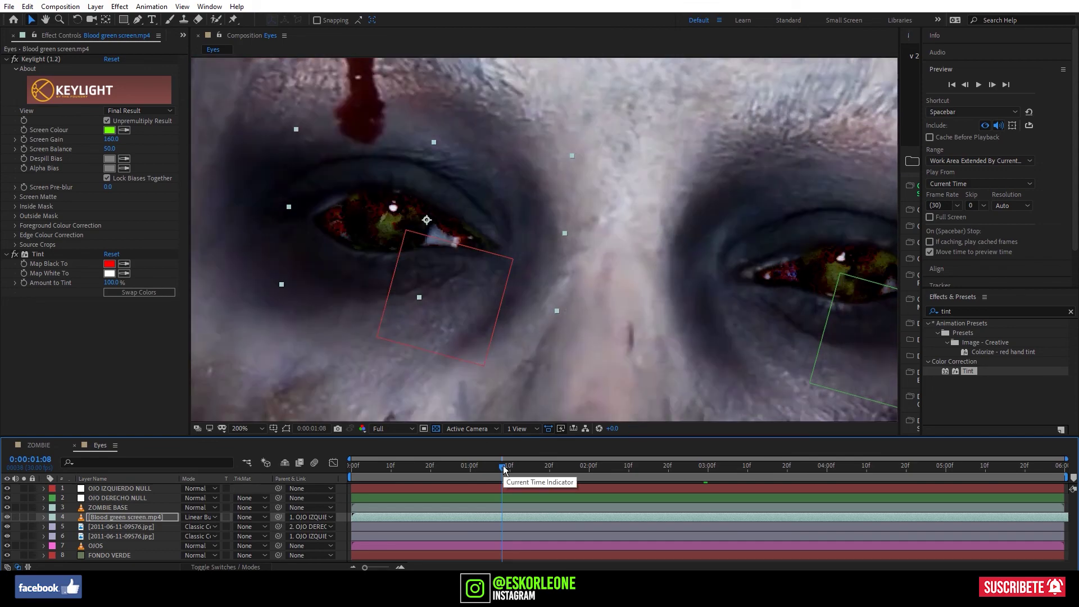
- Duplicate the Blood layer, drag the copy over the right eye, and zoom out to 50%
{"action": "left_click_drag", "start_coordinate": [487, 472], "coordinate": [870, 467]}
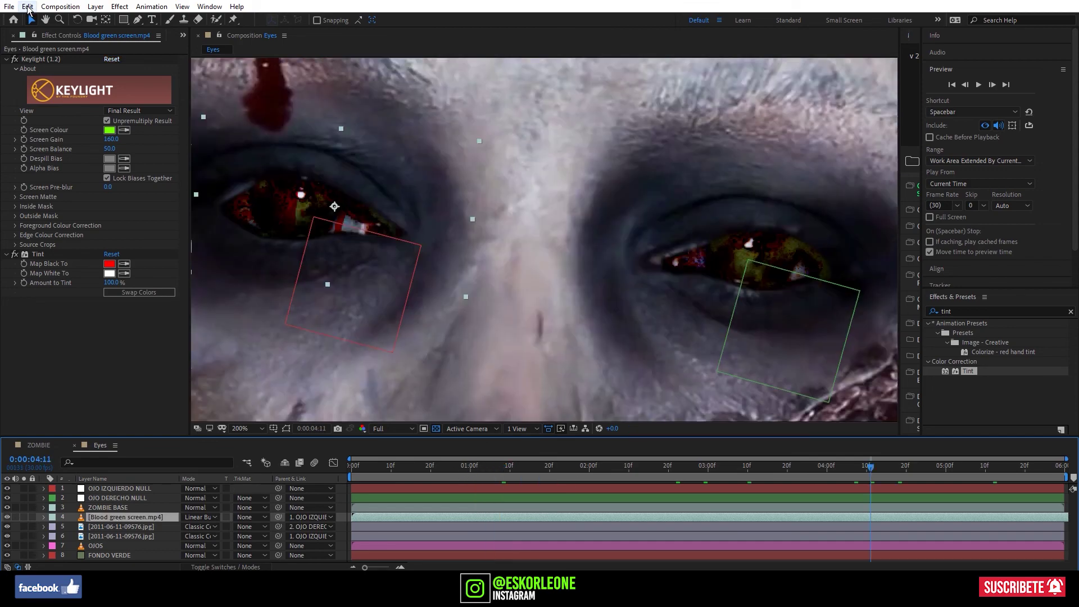
{"action": "left_click", "coordinate": [28, 7]}
{"action": "left_click", "coordinate": [100, 148]}
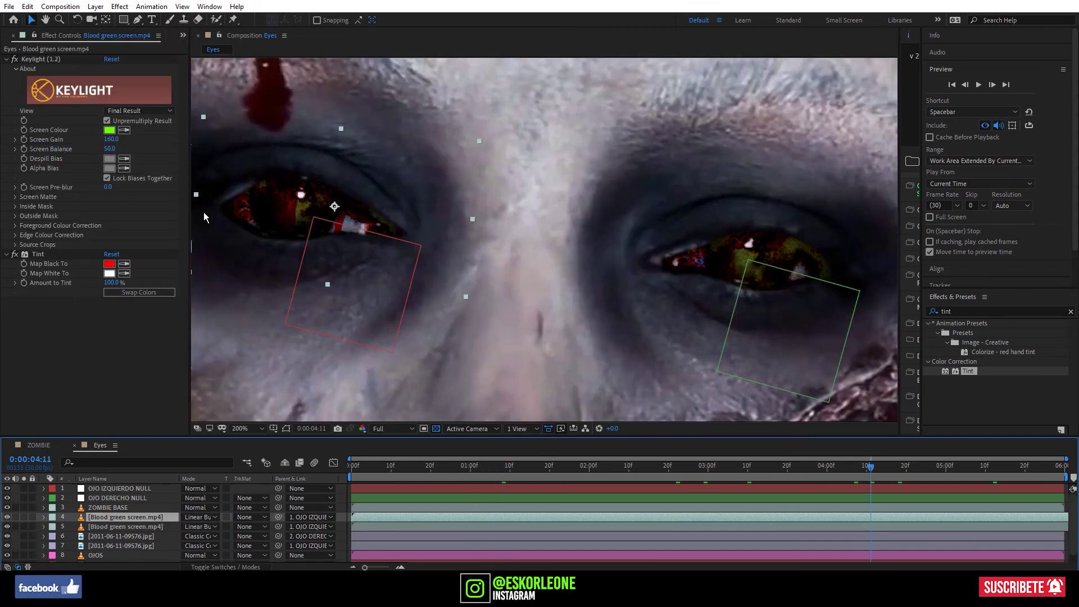
{"action": "left_click_drag", "start_coordinate": [204, 217], "coordinate": [587, 192]}
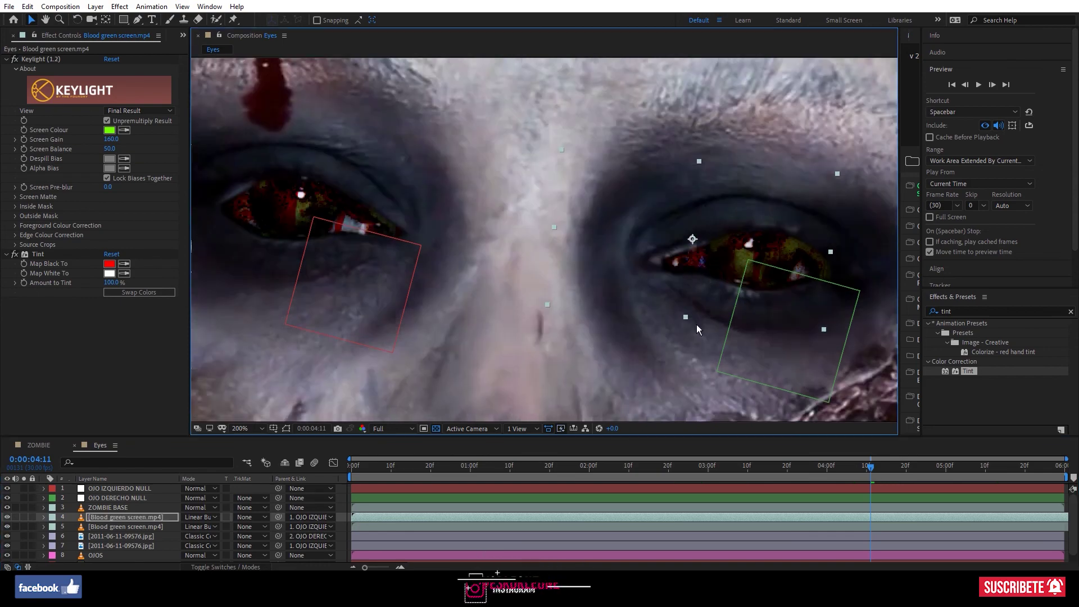
{"action": "key", "text": "comma"}
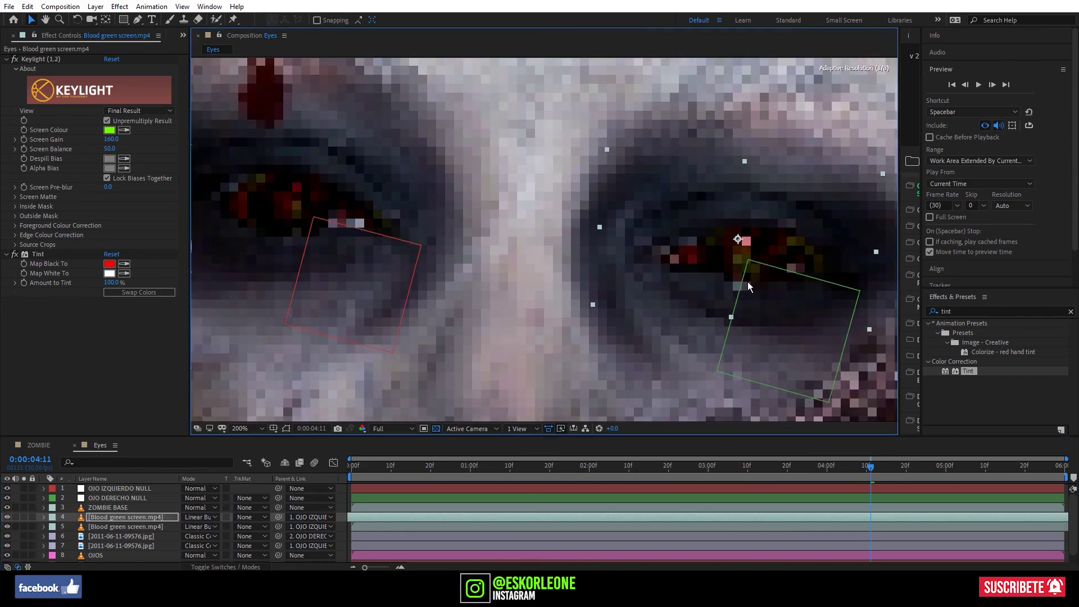
{"action": "key", "text": "comma"}
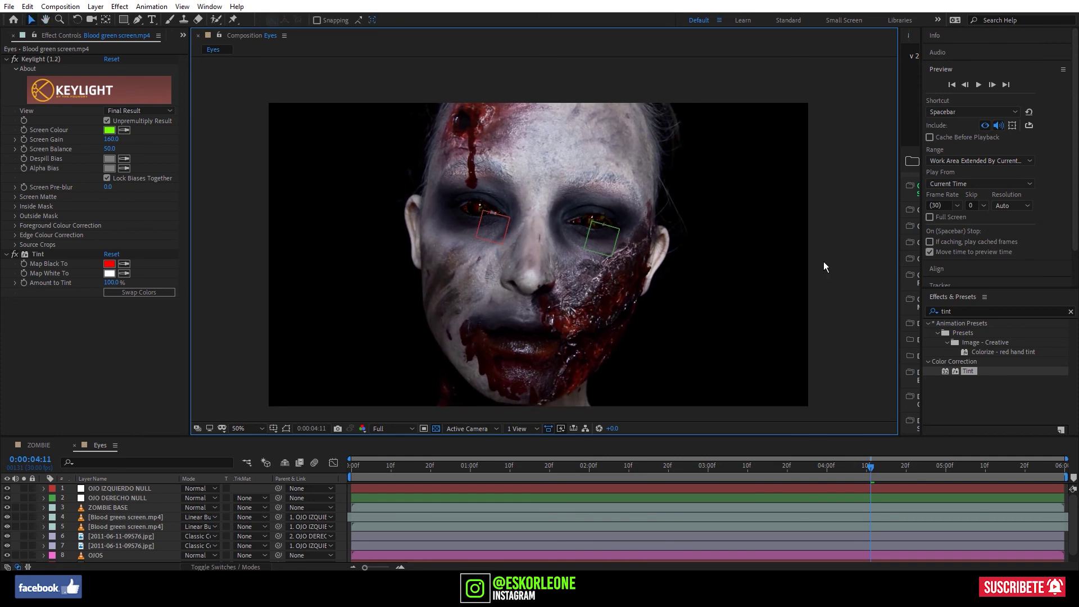
- Play back the Eyes composition to see the rust-red eyes and red drips
{"action": "left_click", "coordinate": [978, 84]}
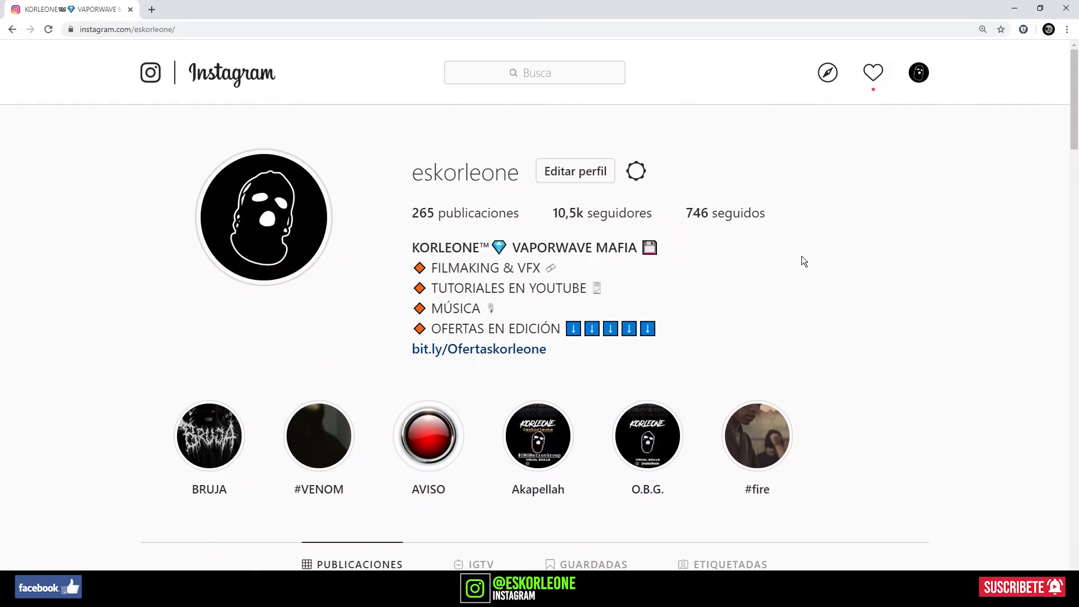
- Scroll down the creator's Instagram profile in Chrome to reveal more rows of video posts
{"action": "scroll", "coordinate": [802, 260], "scroll_direction": "down", "scroll_amount": 3}
{"action": "scroll", "coordinate": [802, 260], "scroll_direction": "down", "scroll_amount": 2}
{"action": "scroll", "coordinate": [1019, 334], "scroll_direction": "down", "scroll_amount": 2}
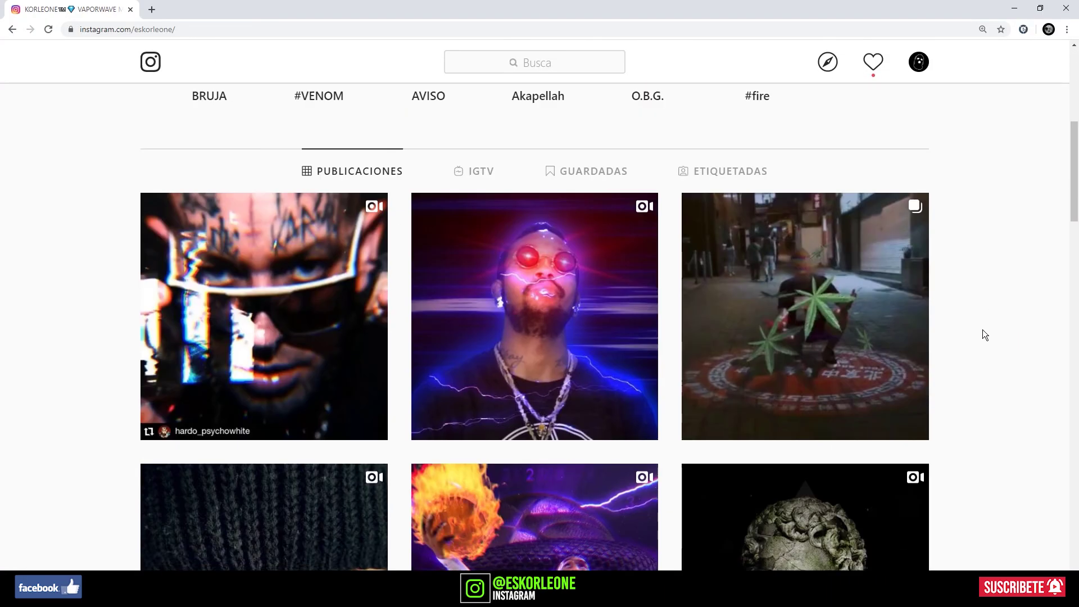
{"action": "scroll", "coordinate": [984, 335], "scroll_direction": "down", "scroll_amount": 5}
{"action": "scroll", "coordinate": [983, 335], "scroll_direction": "down", "scroll_amount": 4}
{"action": "scroll", "coordinate": [972, 338], "scroll_direction": "down", "scroll_amount": 6}
{"action": "scroll", "coordinate": [969, 337], "scroll_direction": "down", "scroll_amount": 5}
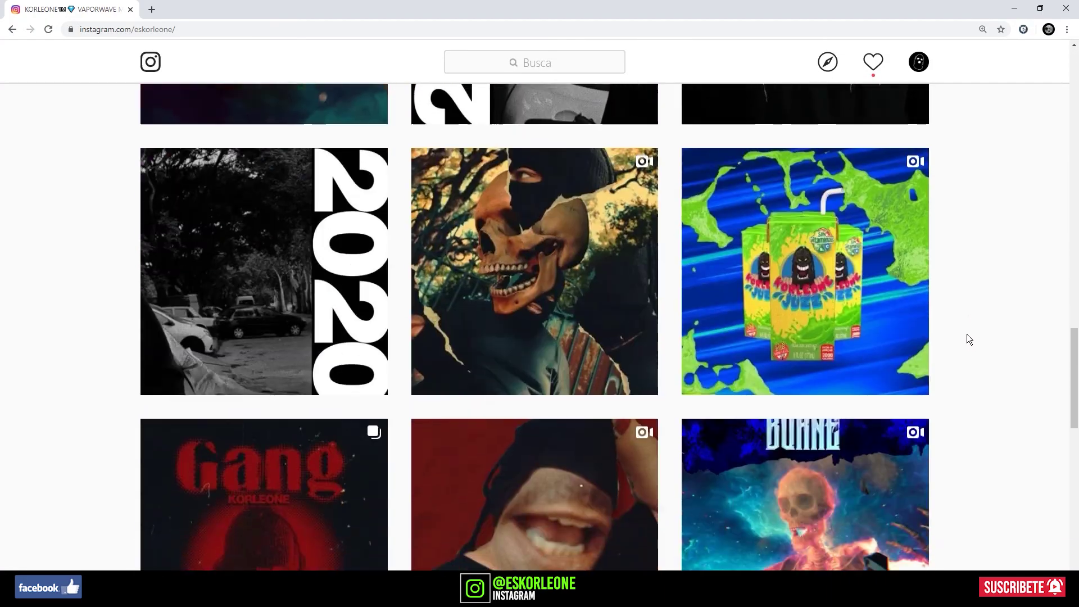
{"action": "scroll", "coordinate": [968, 337], "scroll_direction": "down", "scroll_amount": 6}
{"action": "scroll", "coordinate": [969, 337], "scroll_direction": "down", "scroll_amount": 3}
{"action": "scroll", "coordinate": [1017, 388], "scroll_direction": "down", "scroll_amount": 4}
{"action": "scroll", "coordinate": [1011, 381], "scroll_direction": "down", "scroll_amount": 4}
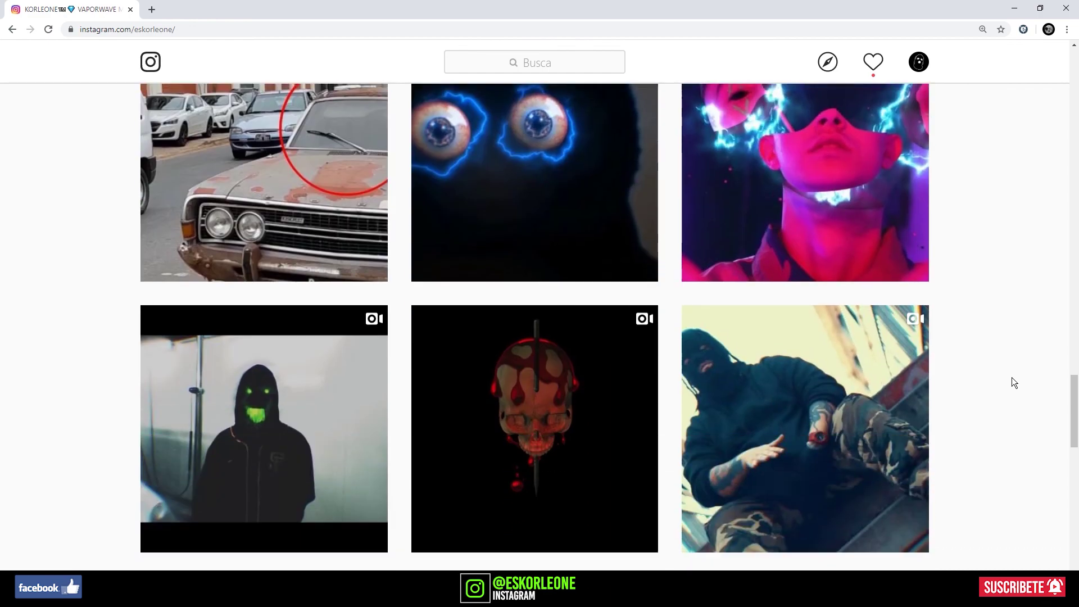
{"action": "scroll", "coordinate": [1012, 381], "scroll_direction": "down", "scroll_amount": 5}
{"action": "scroll", "coordinate": [1012, 383], "scroll_direction": "down", "scroll_amount": 6}
{"action": "scroll", "coordinate": [1012, 382], "scroll_direction": "down", "scroll_amount": 12}
{"action": "scroll", "coordinate": [1012, 382], "scroll_direction": "down", "scroll_amount": 1}
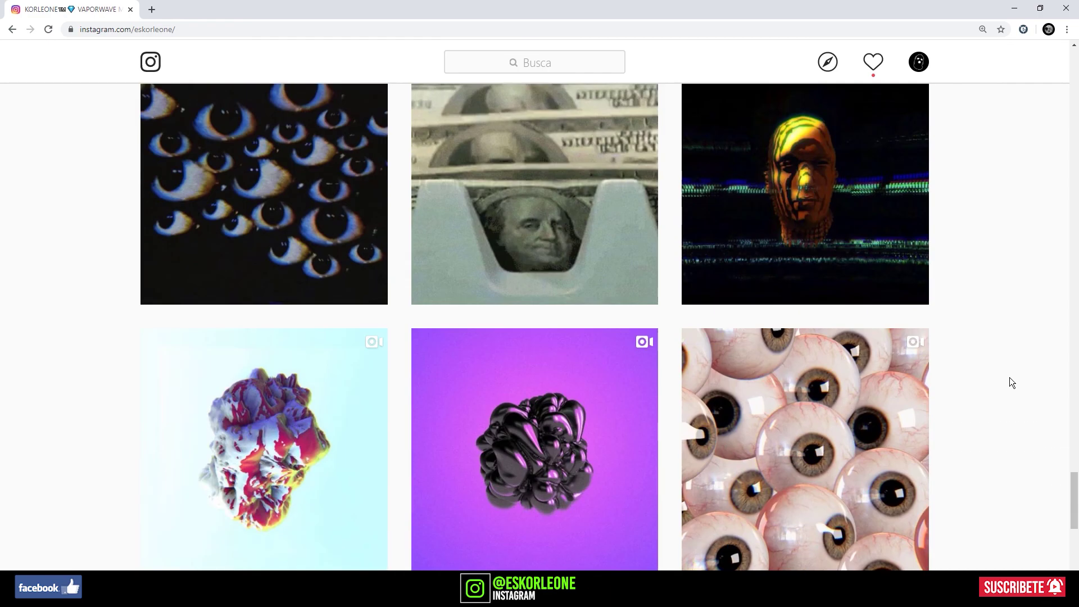
{"action": "scroll", "coordinate": [1012, 382], "scroll_direction": "down", "scroll_amount": 3}
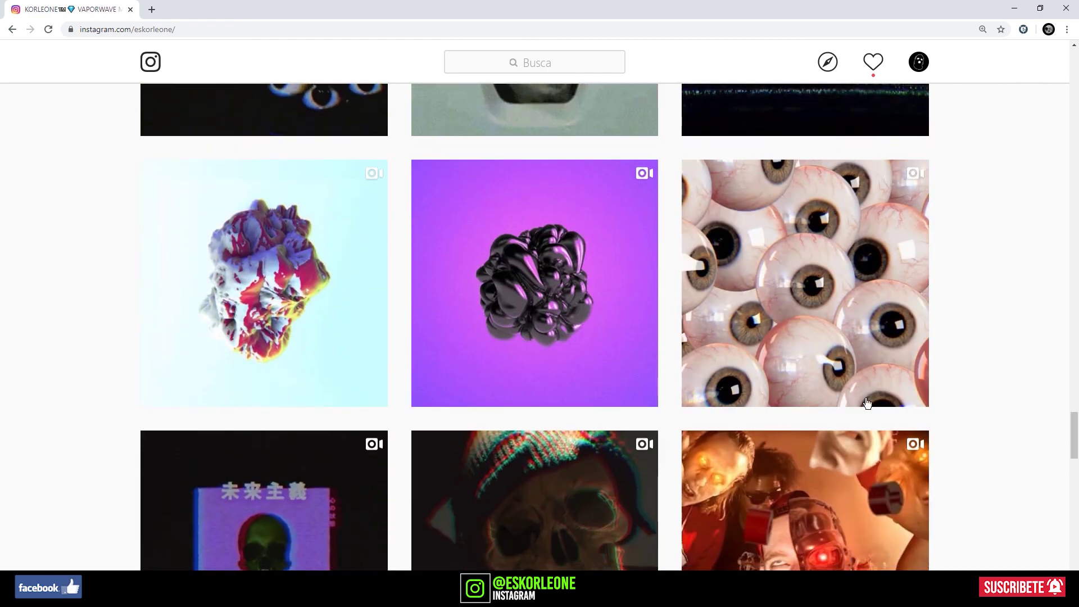